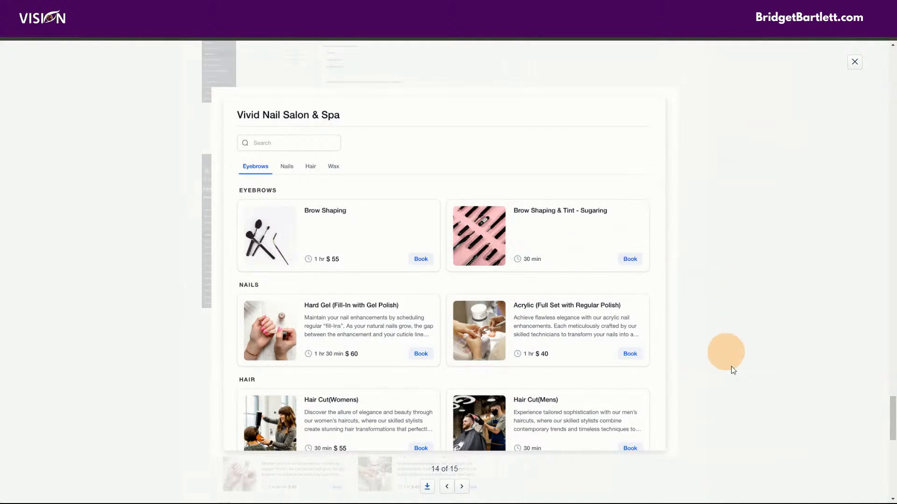
- Close the enlarged salon menu screenshot and examine the Service Cover Image section of the help article with its menu example
{"action": "left_click", "coordinate": [793, 421]}
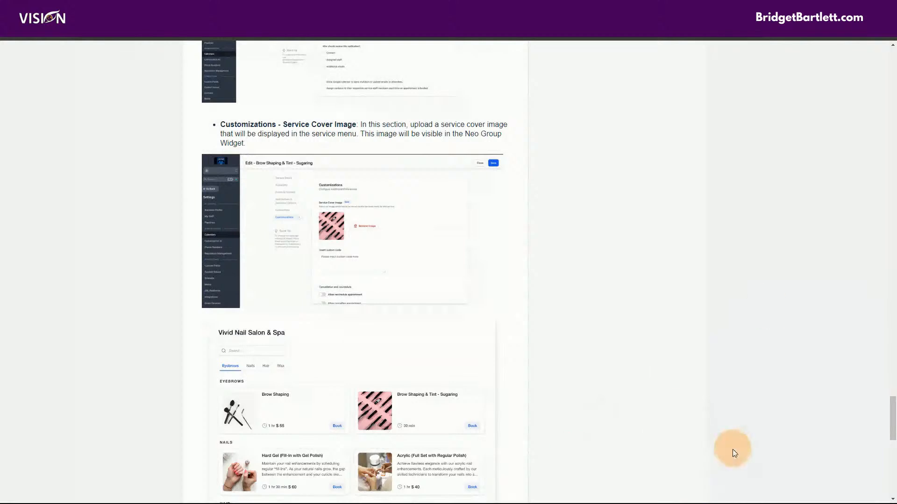
{"action": "left_click", "coordinate": [820, 396]}
{"action": "mouse_move", "coordinate": [762, 502]}
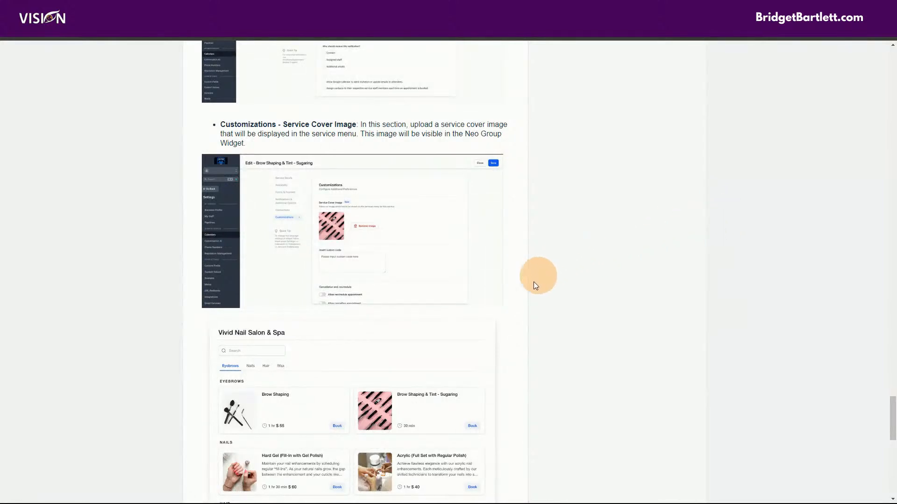
{"action": "scroll", "coordinate": [432, 350], "scroll_direction": "down", "scroll_amount": 2}
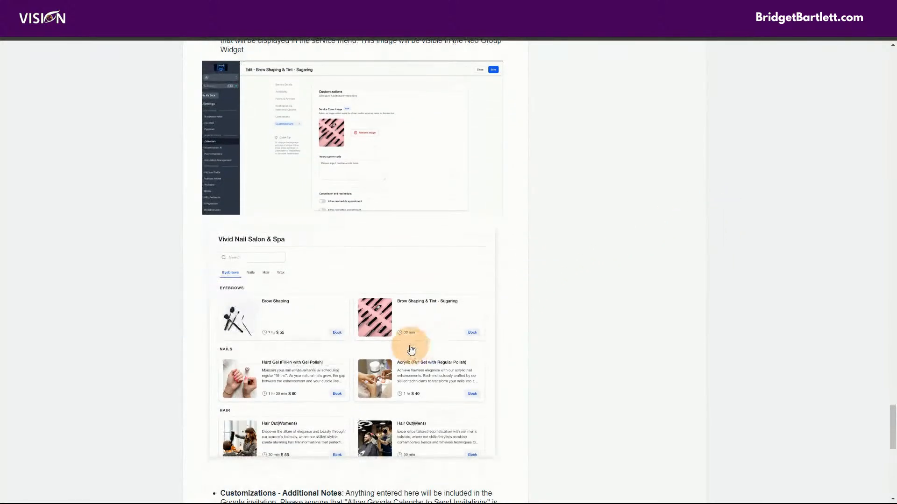
{"action": "left_click", "coordinate": [411, 346]}
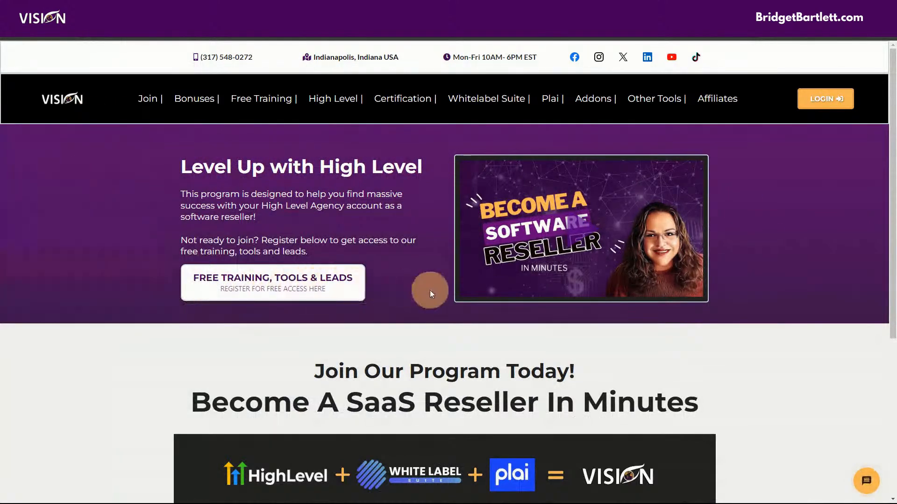
- Review the free training offer and the joining options for new and current High Level members on the Vision site
{"action": "scroll", "coordinate": [426, 295], "scroll_direction": "down", "scroll_amount": 1}
{"action": "scroll", "coordinate": [427, 295], "scroll_direction": "down", "scroll_amount": 1}
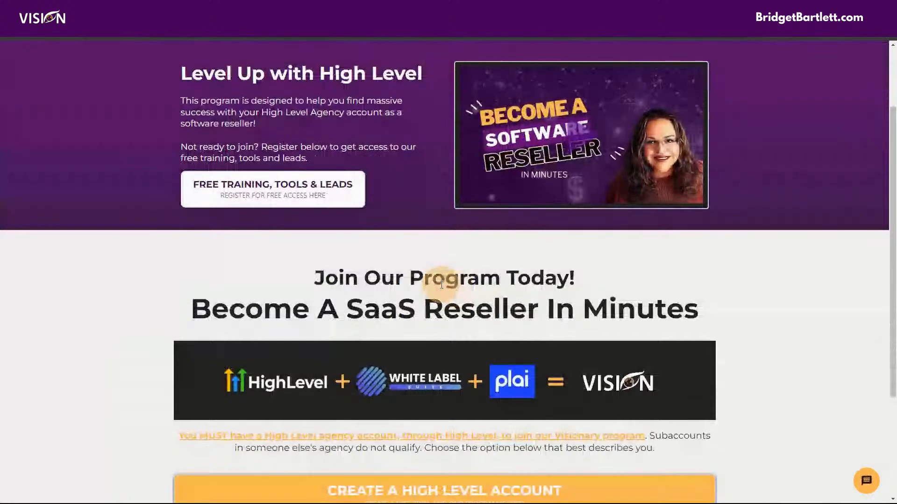
{"action": "scroll", "coordinate": [442, 286], "scroll_direction": "up", "scroll_amount": 1}
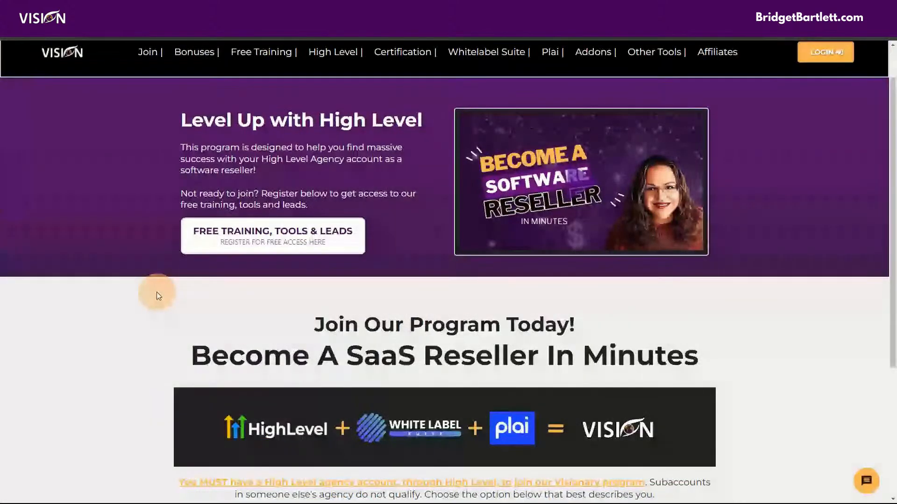
{"action": "scroll", "coordinate": [241, 313], "scroll_direction": "up", "scroll_amount": 1}
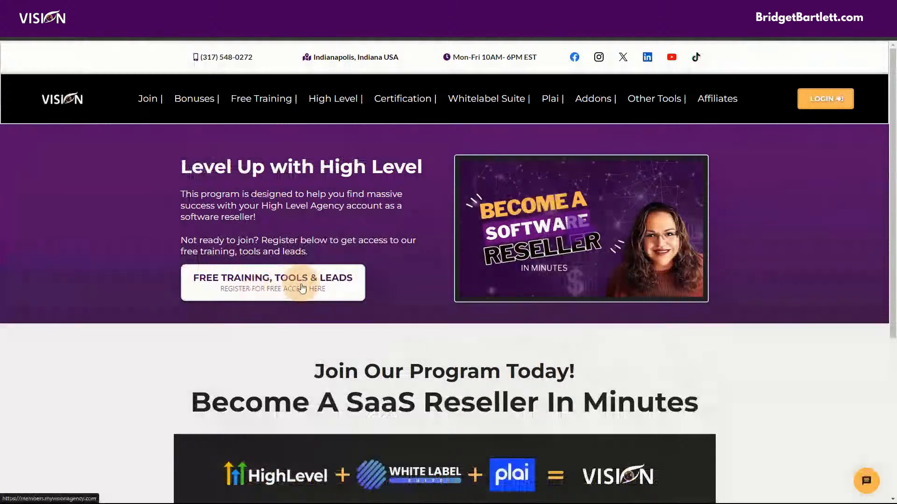
{"action": "scroll", "coordinate": [297, 271], "scroll_direction": "down", "scroll_amount": 5}
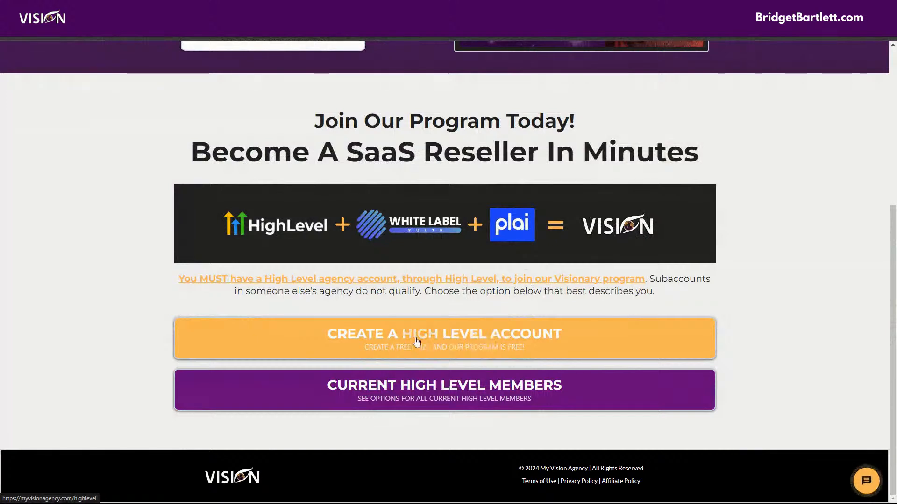
{"action": "left_click", "coordinate": [524, 404]}
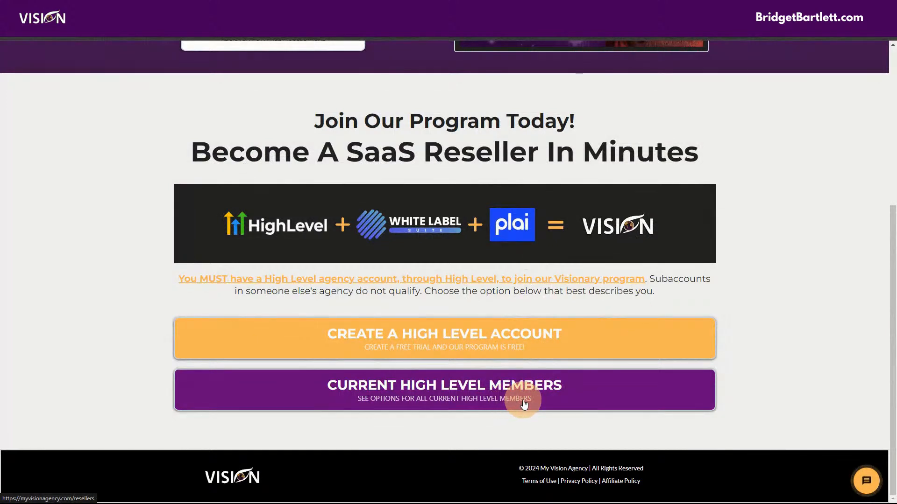
{"action": "left_click", "coordinate": [452, 395]}
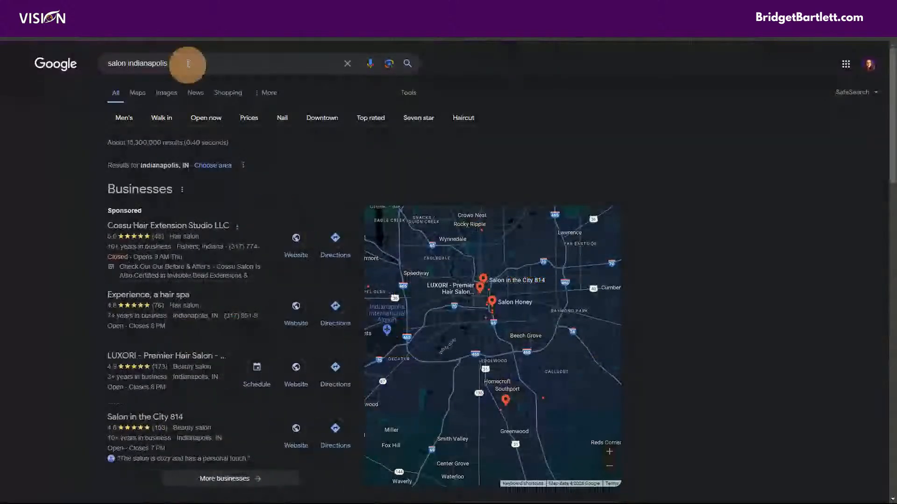
- Look through the Google results for "salon indianapolis" and open the website of Cossu Hair Extension Studio LLC
{"action": "left_click", "coordinate": [215, 64]}
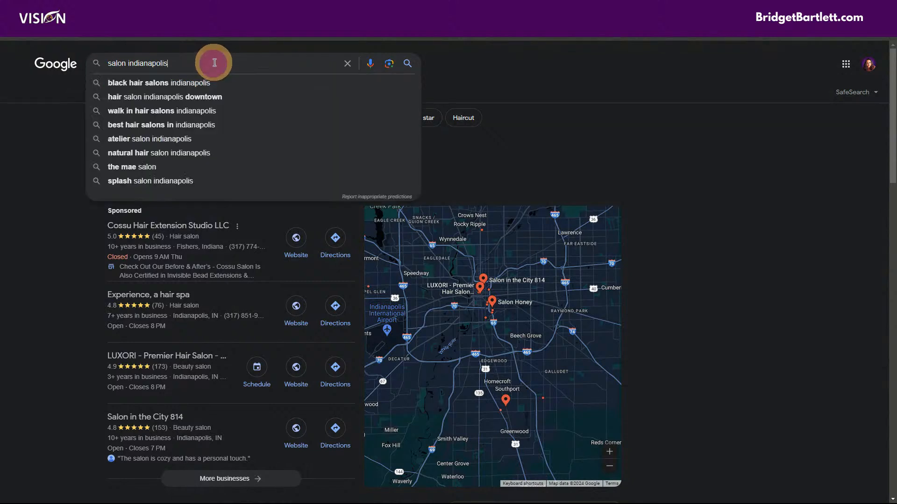
{"action": "left_click", "coordinate": [57, 134]}
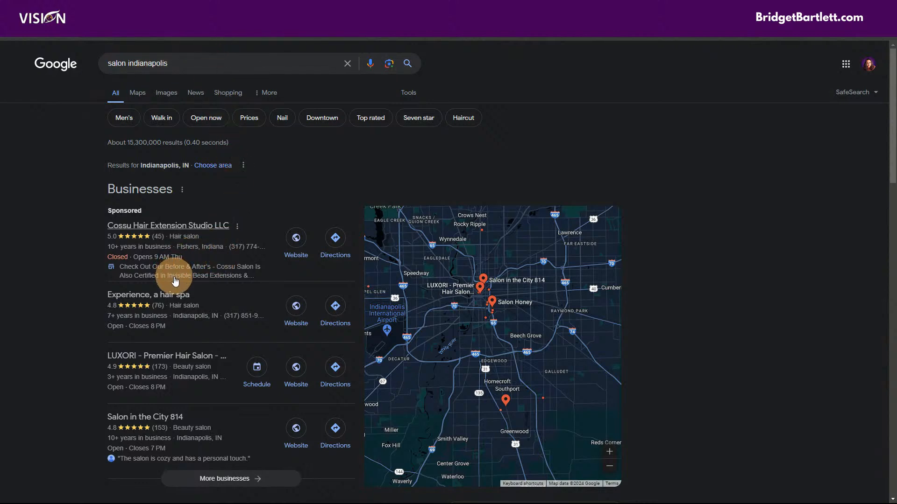
{"action": "scroll", "coordinate": [212, 282], "scroll_direction": "down", "scroll_amount": 1}
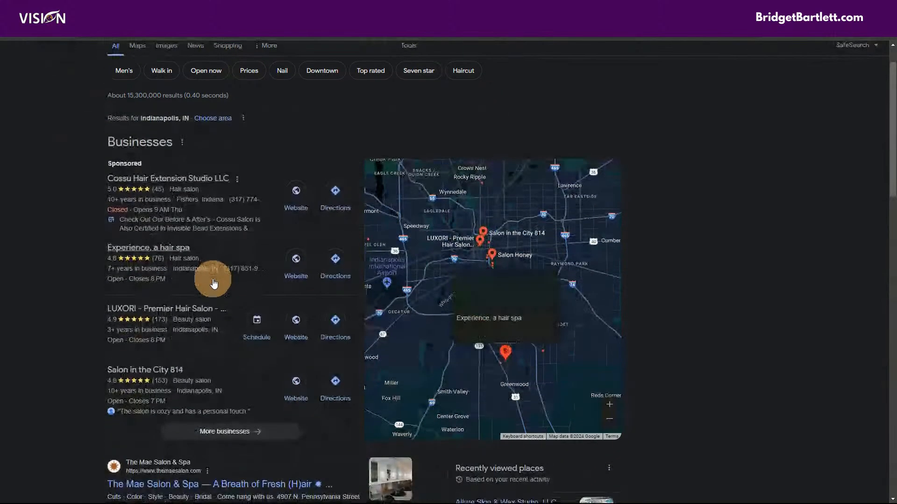
{"action": "scroll", "coordinate": [213, 282], "scroll_direction": "down", "scroll_amount": 1}
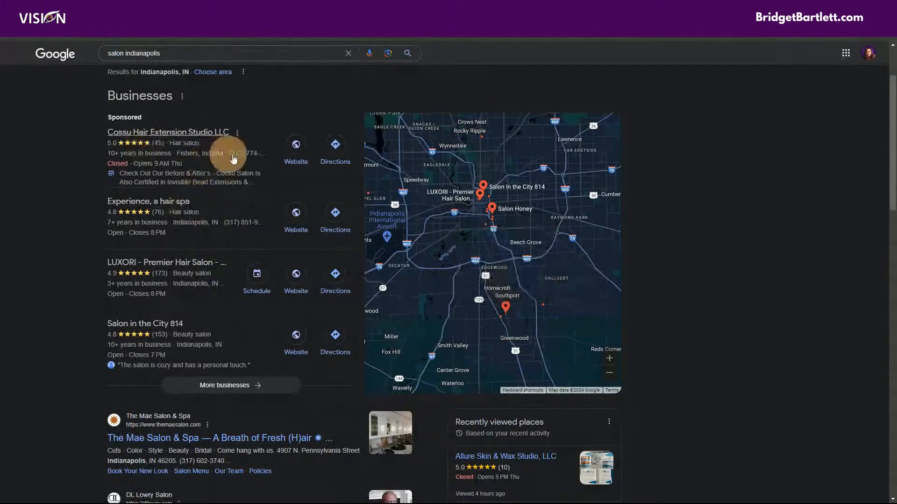
{"action": "left_click", "coordinate": [296, 153]}
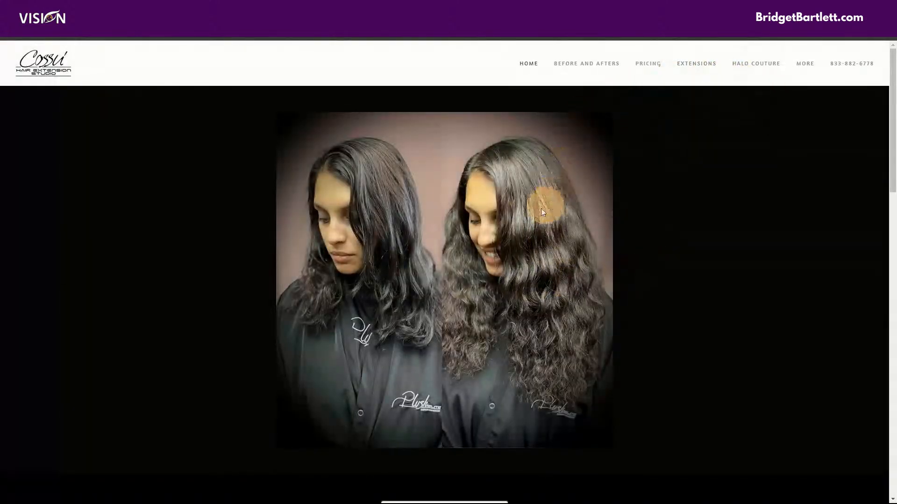
- Open the salon's online pre-consultation form and examine its extension methods, deposit terms, questions and photo upload fields from start to end
{"action": "scroll", "coordinate": [617, 218], "scroll_direction": "down", "scroll_amount": 8}
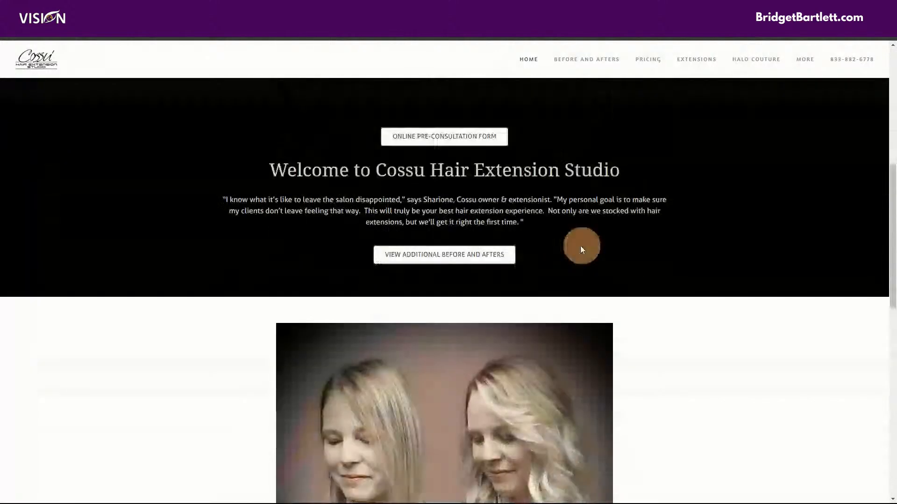
{"action": "left_click", "coordinate": [460, 138]}
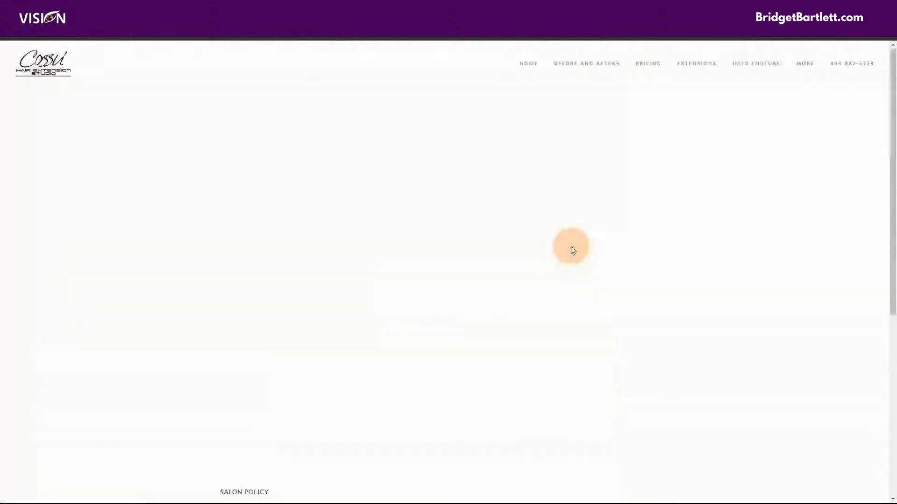
{"action": "scroll", "coordinate": [451, 315], "scroll_direction": "down", "scroll_amount": 10}
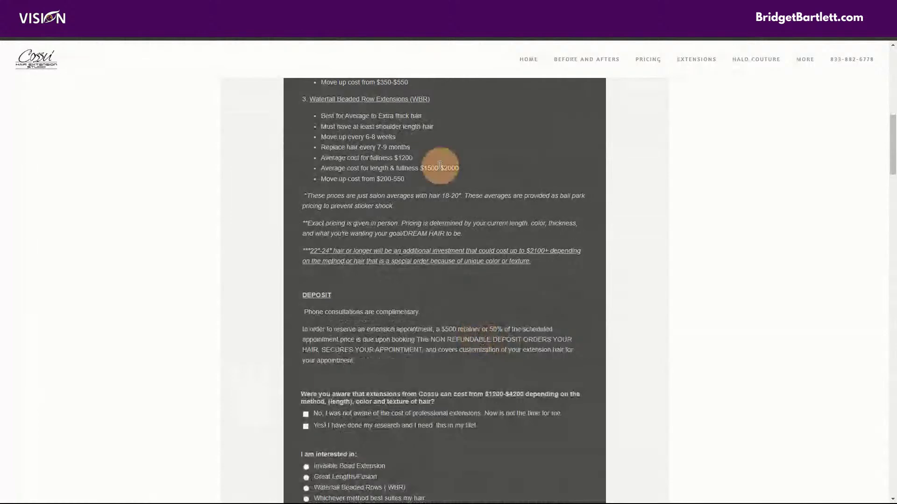
{"action": "scroll", "coordinate": [465, 250], "scroll_direction": "down", "scroll_amount": 2}
{"action": "scroll", "coordinate": [465, 249], "scroll_direction": "down", "scroll_amount": 15}
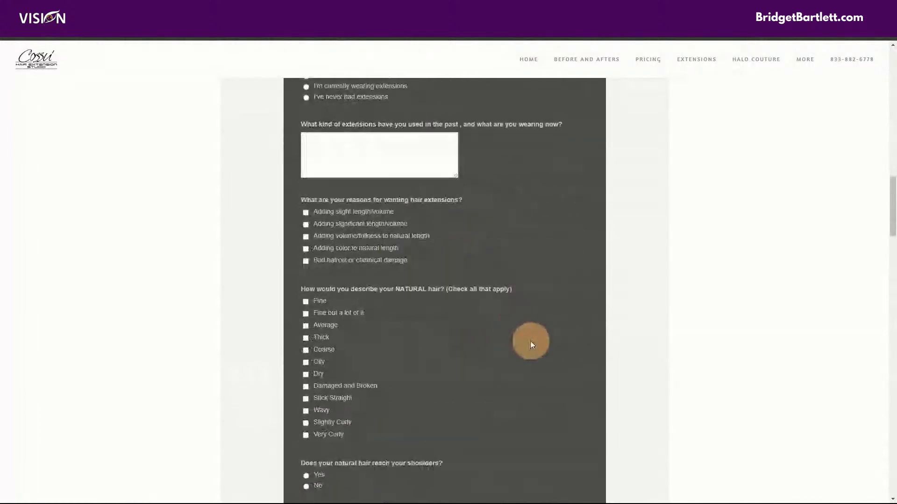
{"action": "scroll", "coordinate": [568, 383], "scroll_direction": "down", "scroll_amount": 12}
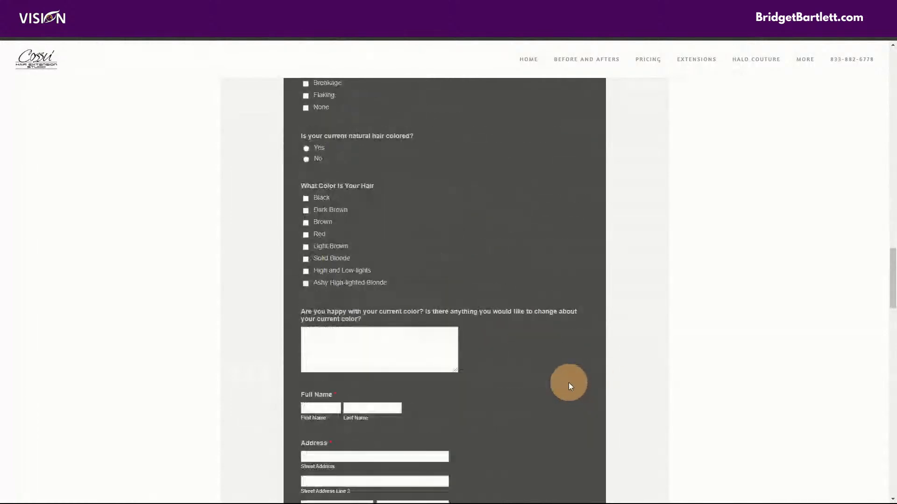
{"action": "scroll", "coordinate": [540, 216], "scroll_direction": "down", "scroll_amount": 5}
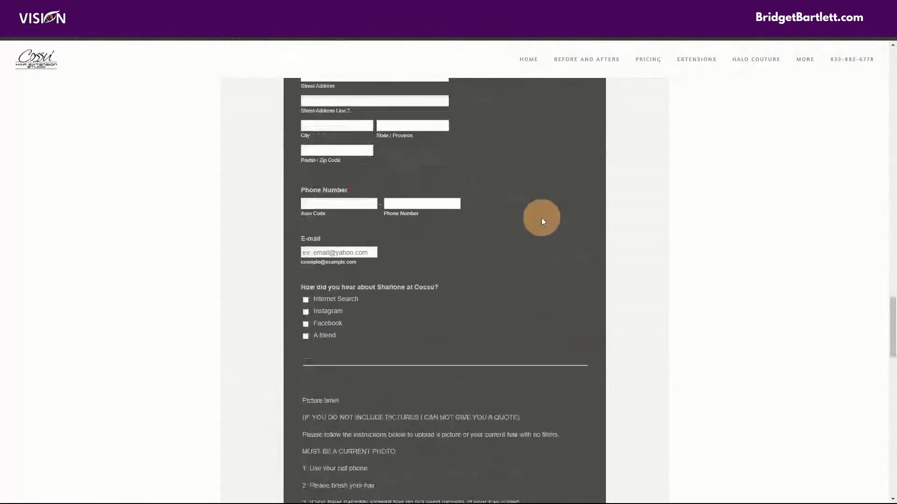
{"action": "scroll", "coordinate": [566, 314], "scroll_direction": "down", "scroll_amount": 6}
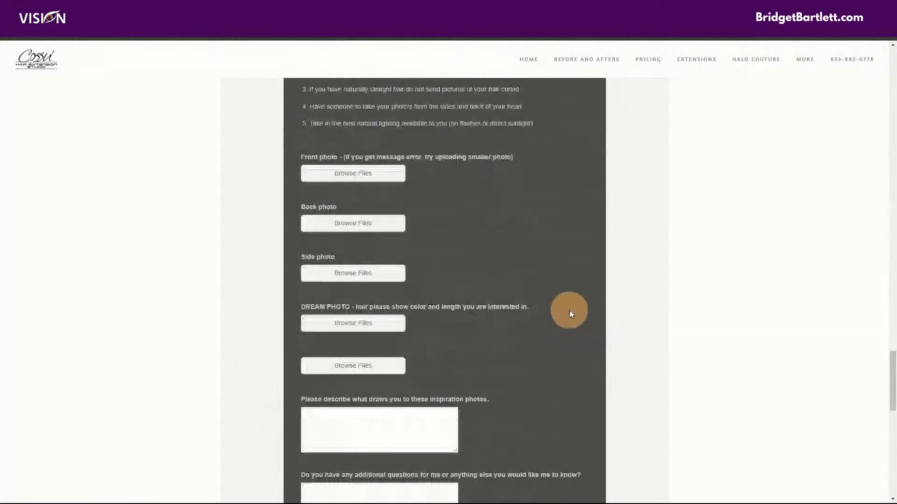
{"action": "scroll", "coordinate": [557, 400], "scroll_direction": "down", "scroll_amount": 6}
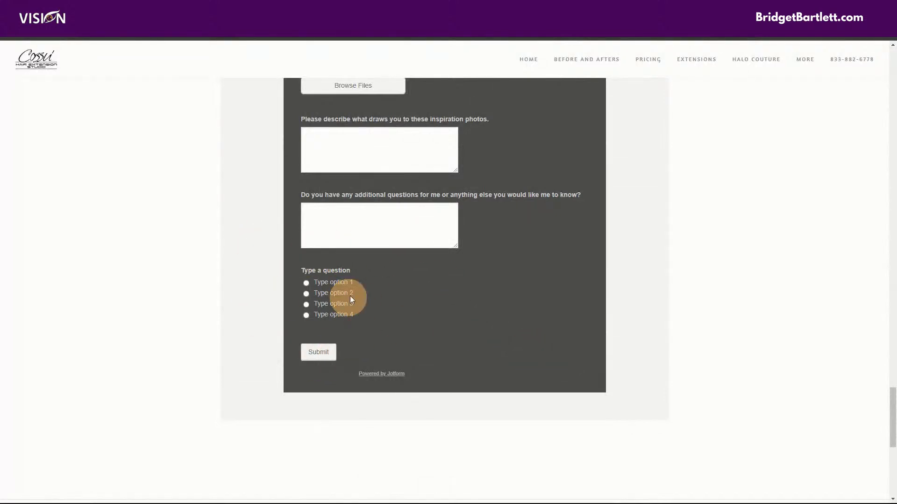
{"action": "scroll", "coordinate": [573, 310], "scroll_direction": "up", "scroll_amount": 15}
{"action": "scroll", "coordinate": [582, 302], "scroll_direction": "up", "scroll_amount": 9}
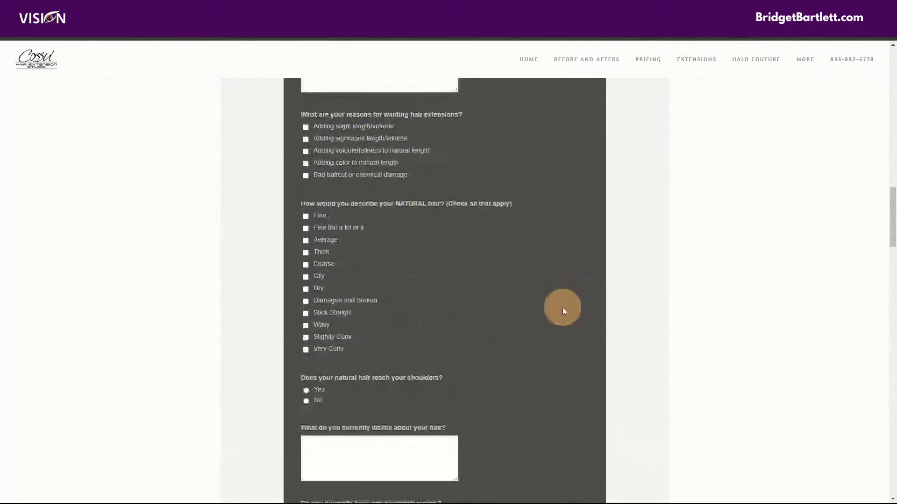
{"action": "scroll", "coordinate": [563, 310], "scroll_direction": "up", "scroll_amount": 12}
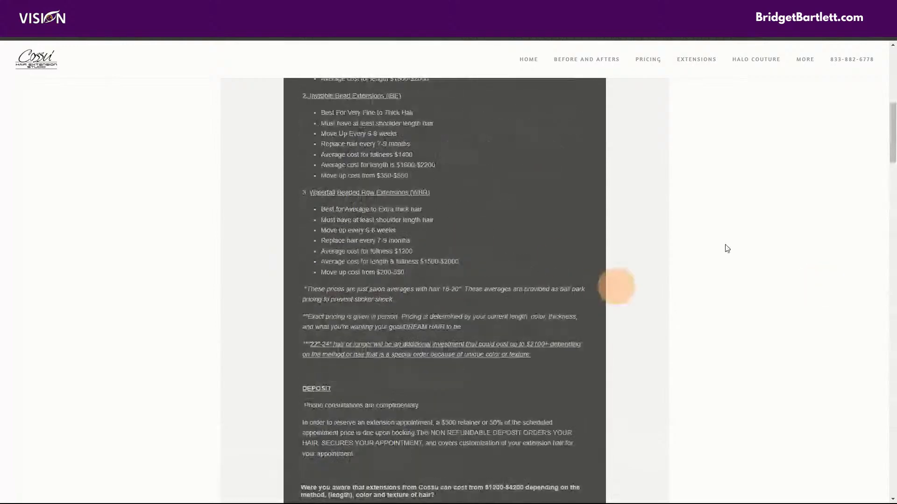
{"action": "scroll", "coordinate": [528, 267], "scroll_direction": "up", "scroll_amount": 5}
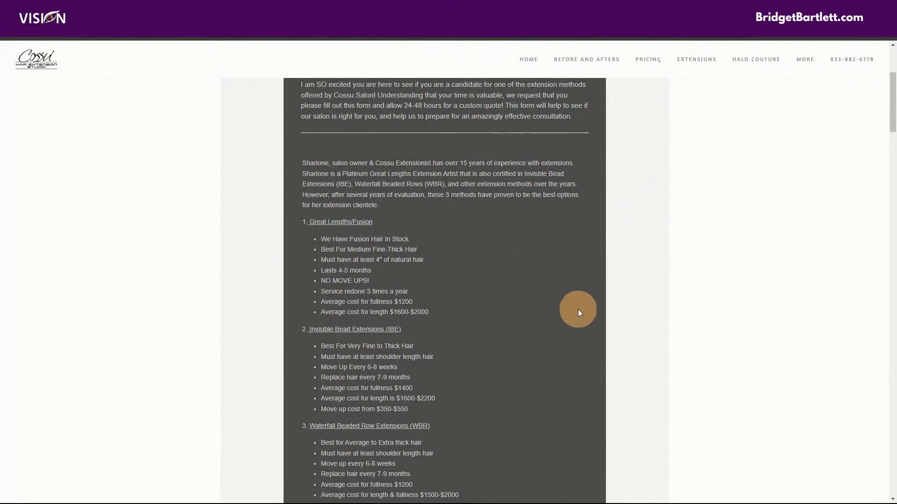
{"action": "scroll", "coordinate": [581, 310], "scroll_direction": "up", "scroll_amount": 4}
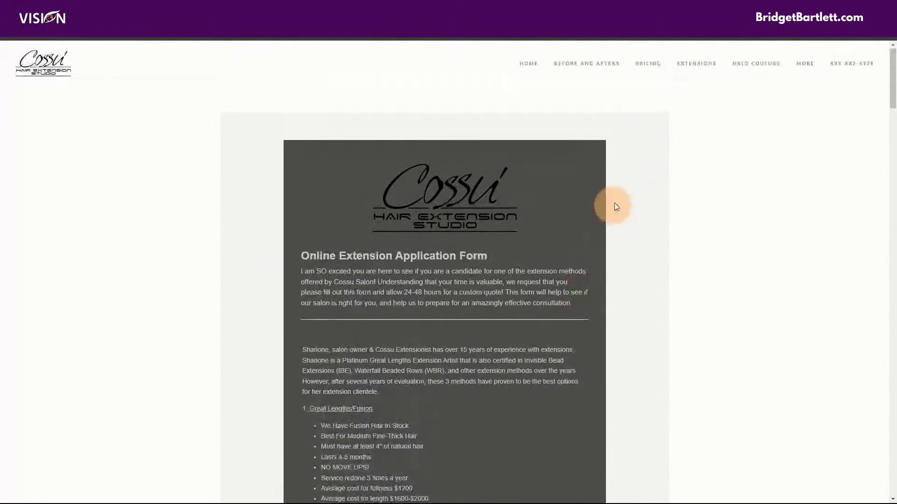
- Review the fusion and invisible bead extension prices on the salon's pricing page, and return to its homepage
{"action": "left_click", "coordinate": [648, 63]}
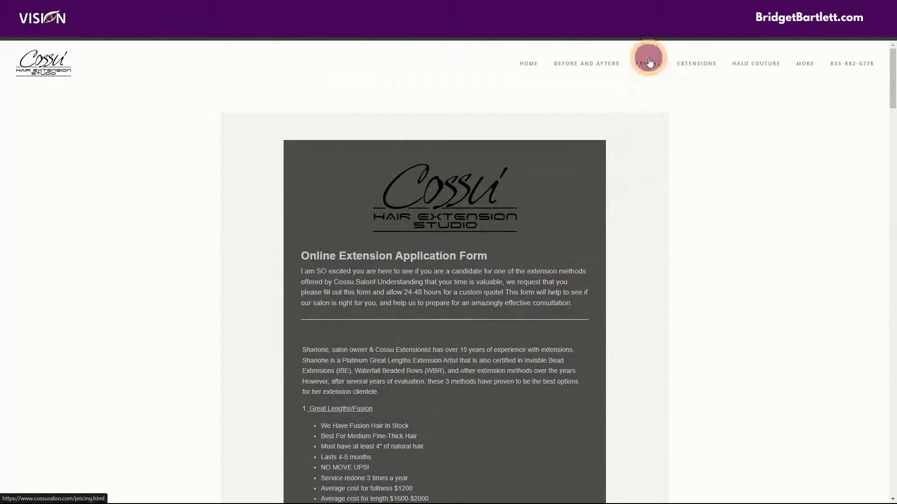
{"action": "scroll", "coordinate": [725, 330], "scroll_direction": "down", "scroll_amount": 2}
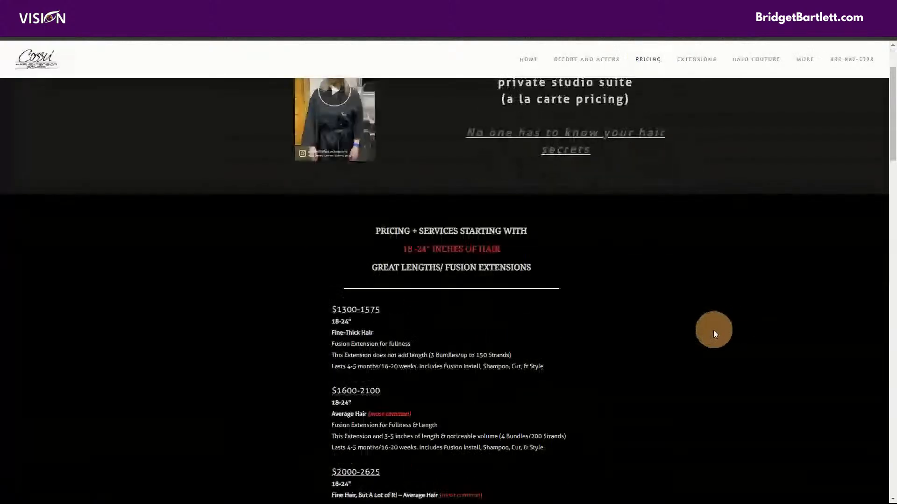
{"action": "scroll", "coordinate": [713, 331], "scroll_direction": "down", "scroll_amount": 1}
{"action": "scroll", "coordinate": [679, 344], "scroll_direction": "down", "scroll_amount": 2}
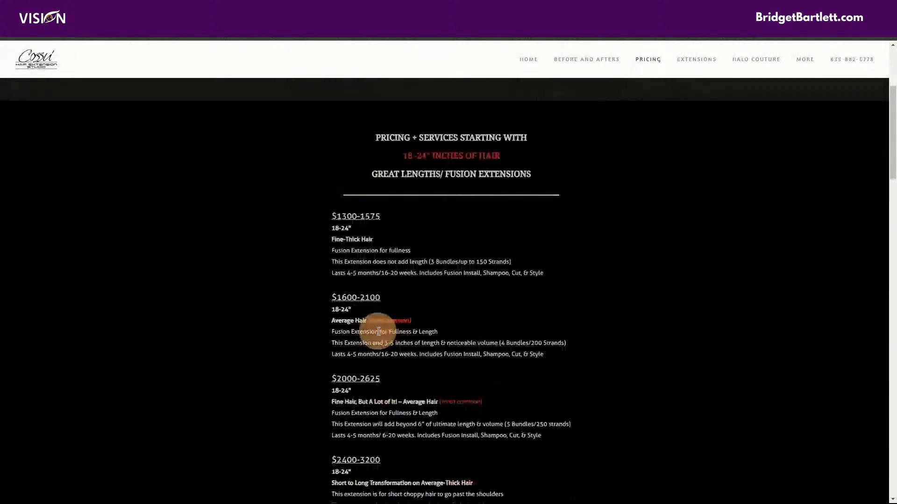
{"action": "scroll", "coordinate": [450, 451], "scroll_direction": "down", "scroll_amount": 5}
{"action": "scroll", "coordinate": [654, 366], "scroll_direction": "down", "scroll_amount": 4}
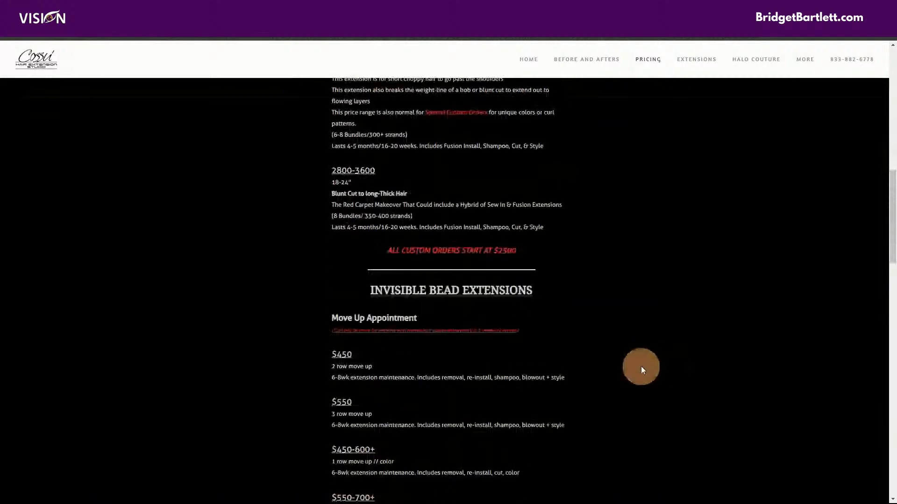
{"action": "scroll", "coordinate": [673, 373], "scroll_direction": "up", "scroll_amount": 6}
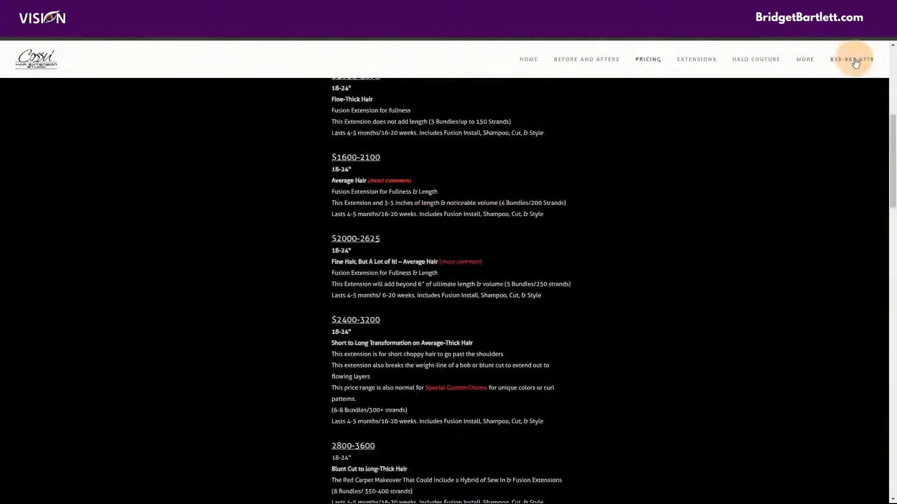
{"action": "mouse_move", "coordinate": [805, 60]}
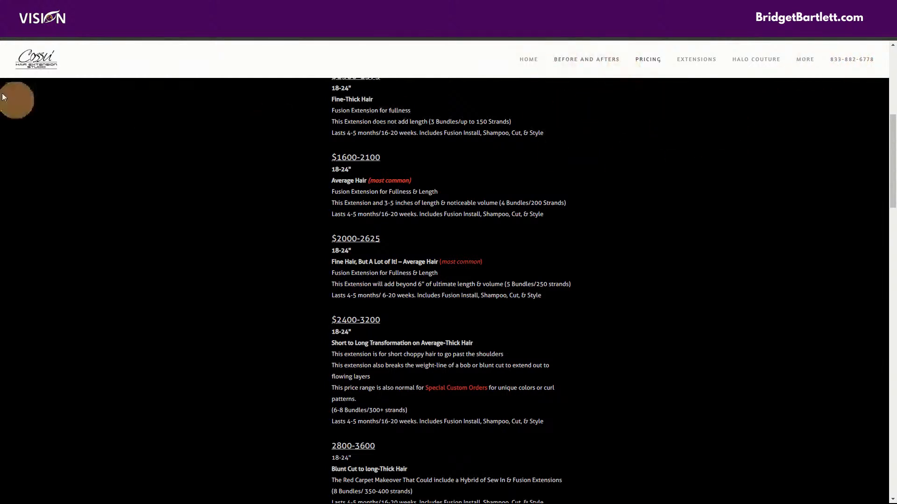
{"action": "left_click", "coordinate": [10, 31]}
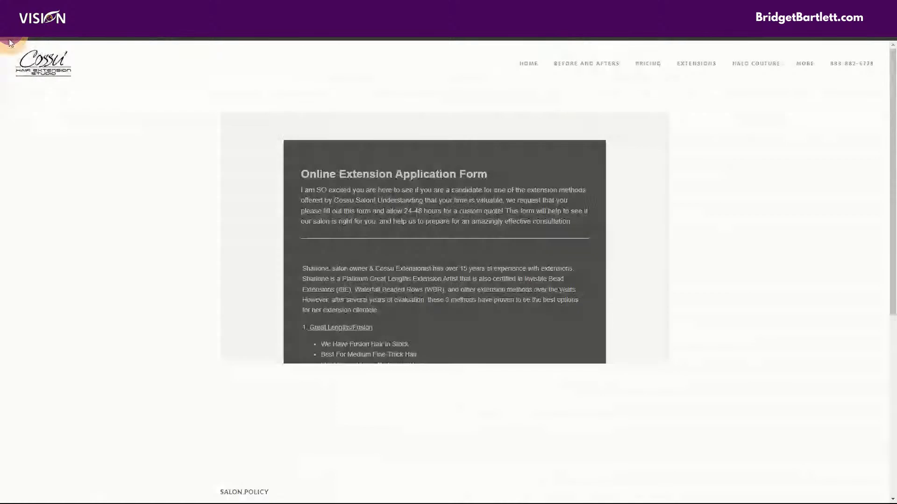
{"action": "left_click", "coordinate": [9, 36]}
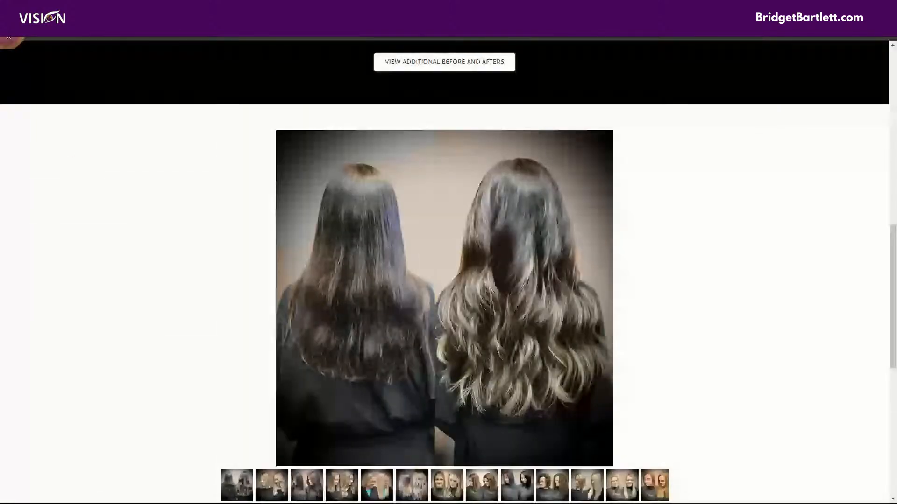
- Return to the Google results, open the Experience, a hair spa website and review its appointment request form
{"action": "left_click", "coordinate": [8, 35]}
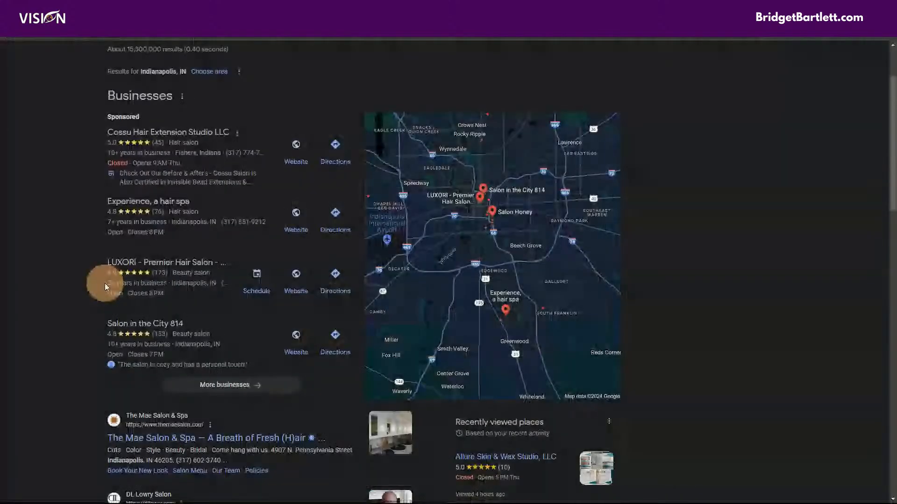
{"action": "left_click", "coordinate": [464, 237]}
{"action": "left_click", "coordinate": [112, 227]}
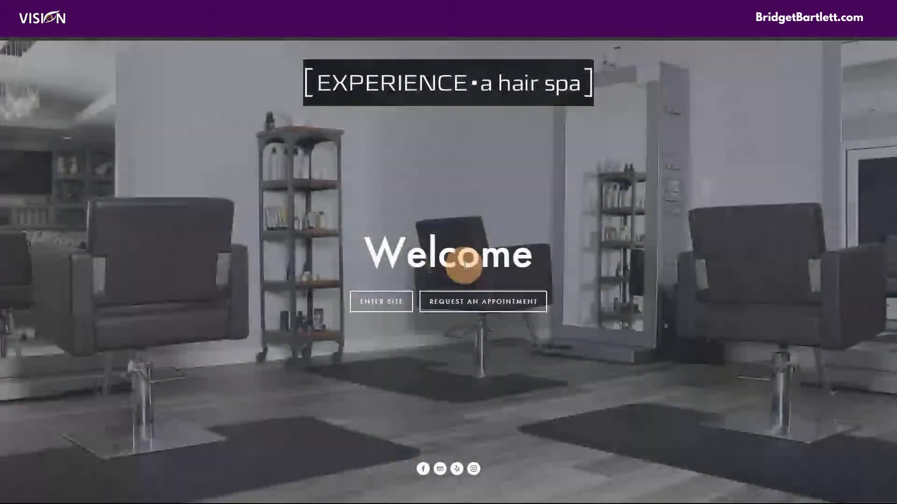
{"action": "left_click", "coordinate": [496, 307]}
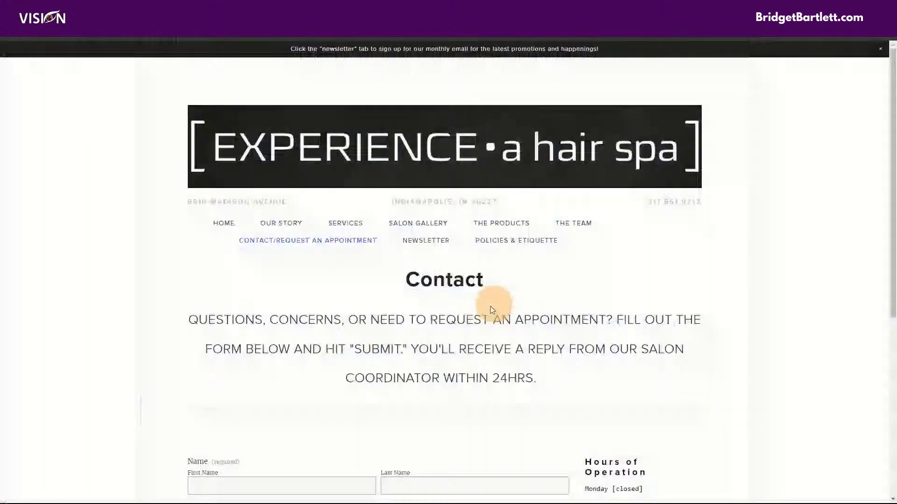
{"action": "scroll", "coordinate": [334, 281], "scroll_direction": "down", "scroll_amount": 3}
{"action": "scroll", "coordinate": [476, 319], "scroll_direction": "down", "scroll_amount": 2}
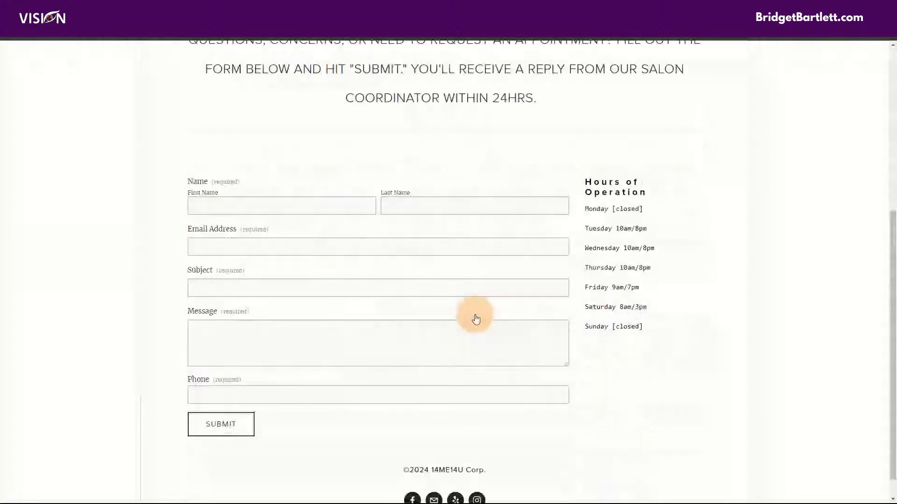
{"action": "scroll", "coordinate": [476, 319], "scroll_direction": "up", "scroll_amount": 3}
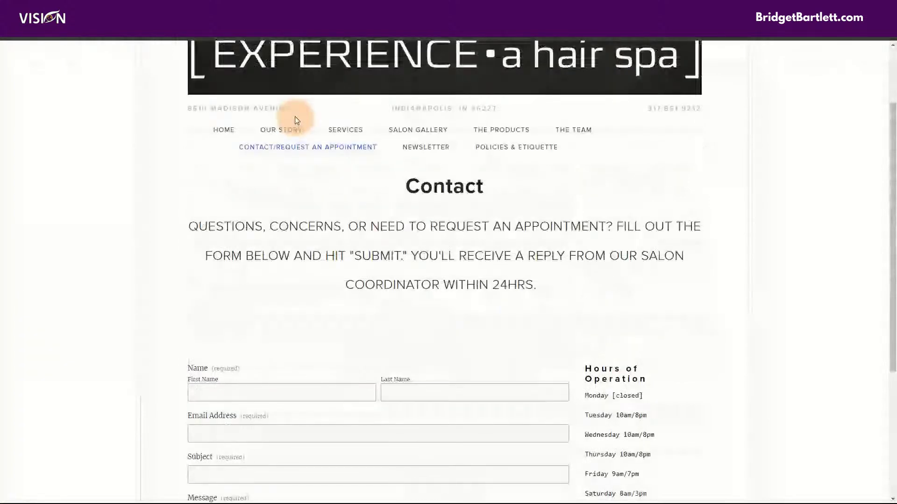
- Open the hair spa's services page and review its price list for hair design, color, spa, extensions and waxing
{"action": "left_click", "coordinate": [346, 130]}
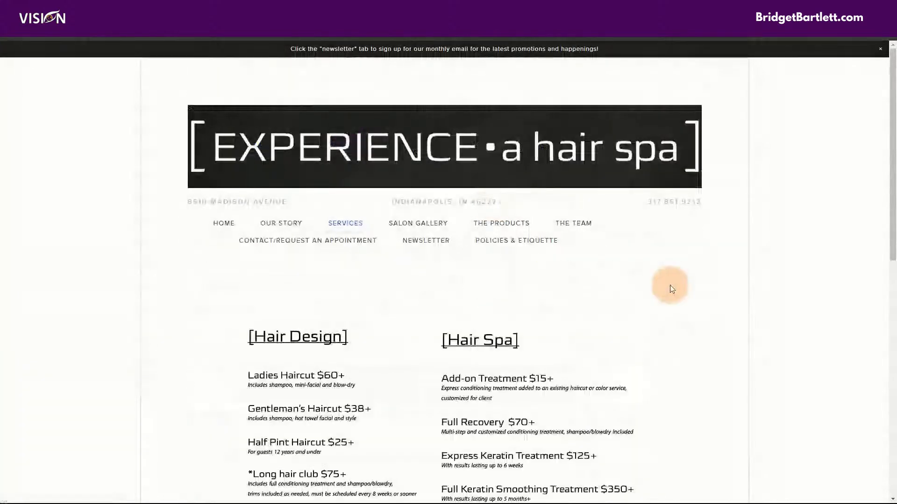
{"action": "scroll", "coordinate": [660, 282], "scroll_direction": "down", "scroll_amount": 3}
{"action": "scroll", "coordinate": [560, 364], "scroll_direction": "down", "scroll_amount": 2}
{"action": "scroll", "coordinate": [484, 240], "scroll_direction": "up", "scroll_amount": 1}
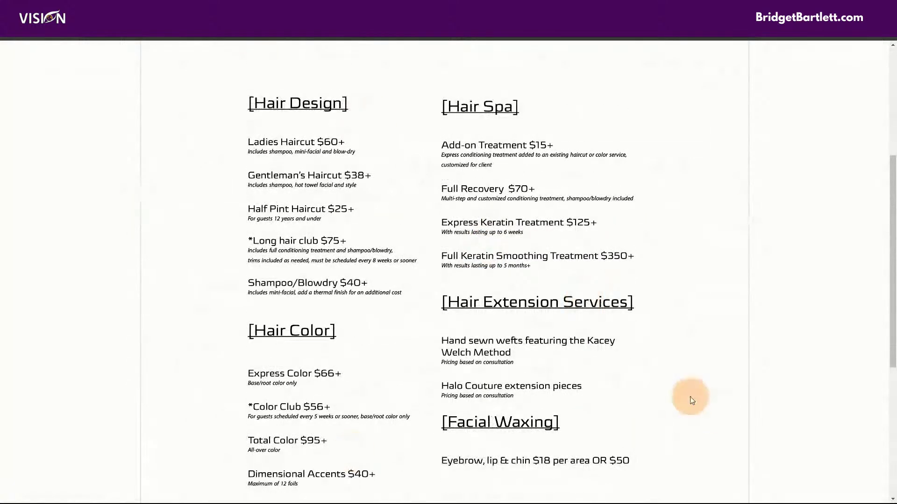
{"action": "scroll", "coordinate": [691, 400], "scroll_direction": "down", "scroll_amount": 5}
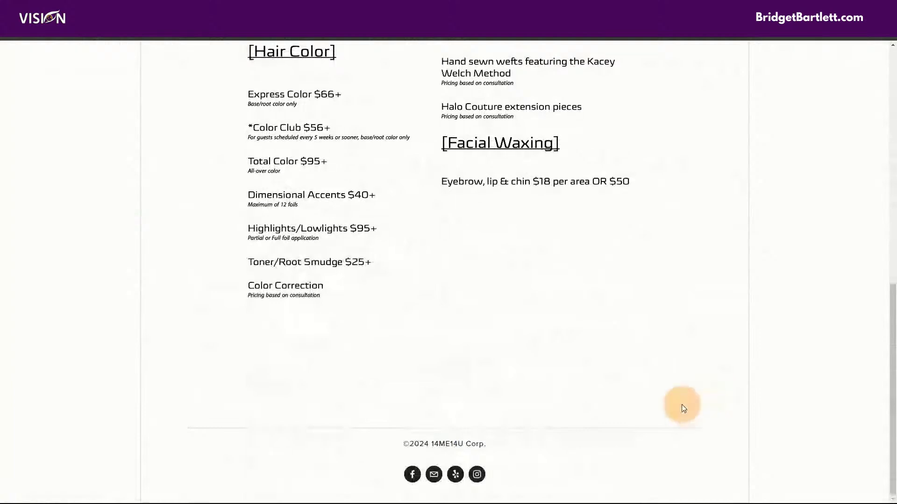
{"action": "scroll", "coordinate": [700, 403], "scroll_direction": "up", "scroll_amount": 8}
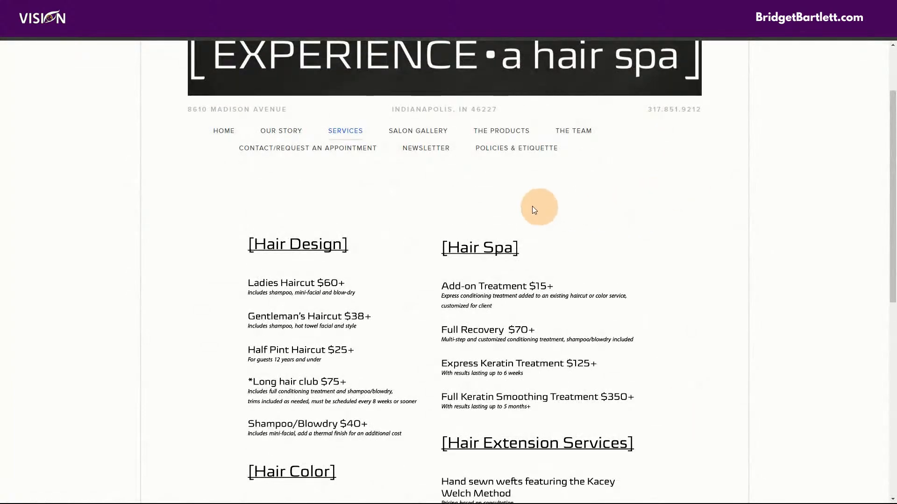
- Reopen the hair spa's appointment request page and examine its contact form fields and hours of operation
{"action": "left_click", "coordinate": [315, 156]}
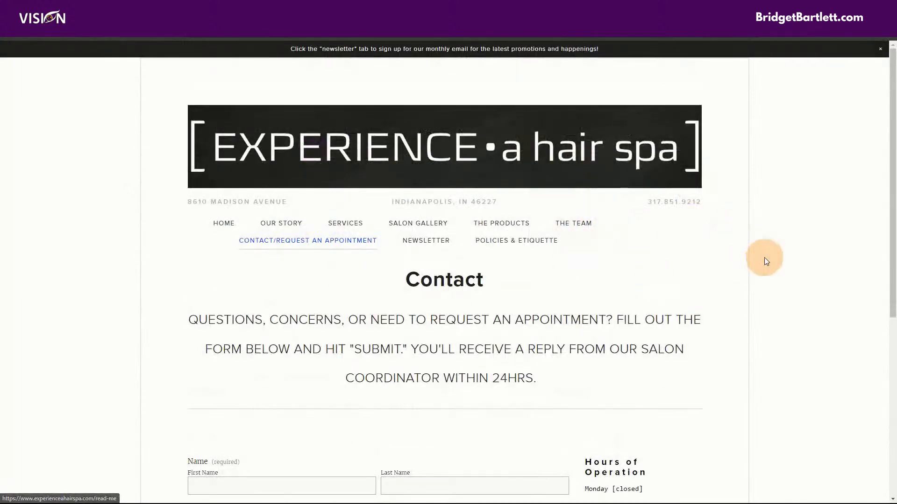
{"action": "scroll", "coordinate": [764, 284], "scroll_direction": "down", "scroll_amount": 4}
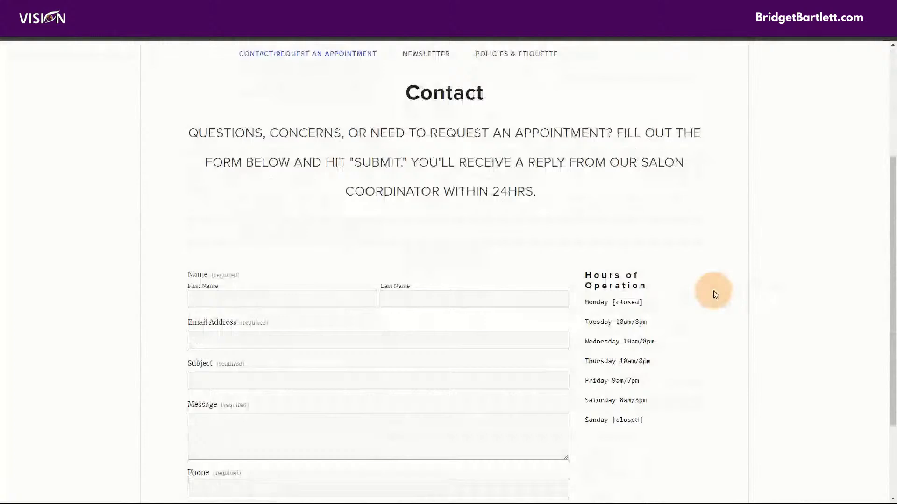
{"action": "scroll", "coordinate": [715, 295], "scroll_direction": "down", "scroll_amount": 3}
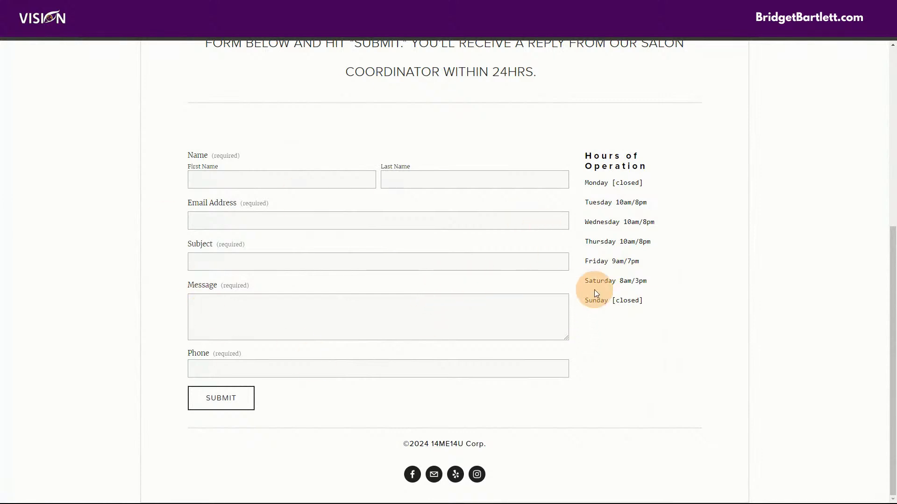
{"action": "scroll", "coordinate": [654, 326], "scroll_direction": "up", "scroll_amount": 3}
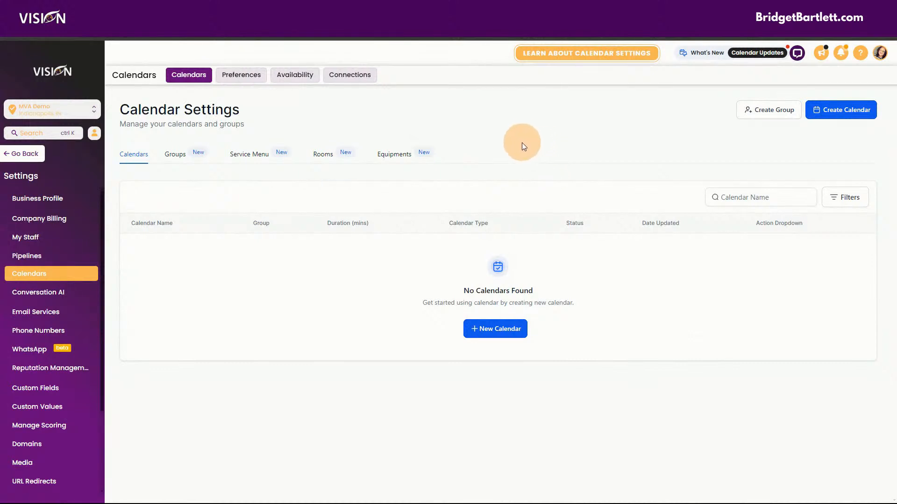
- Start a new calendar group named Service Group 1 in the calendar settings, keeping the Neo template
{"action": "left_click", "coordinate": [177, 157]}
{"action": "left_click", "coordinate": [494, 327]}
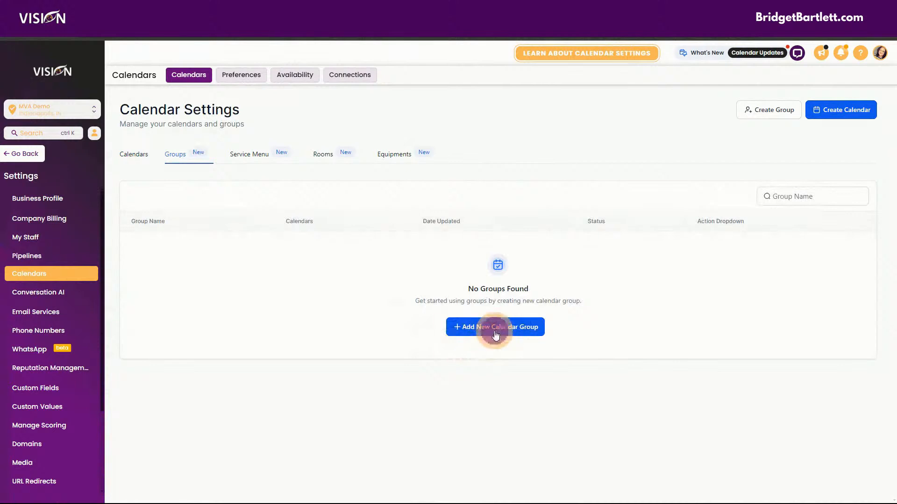
{"action": "left_click", "coordinate": [437, 226]}
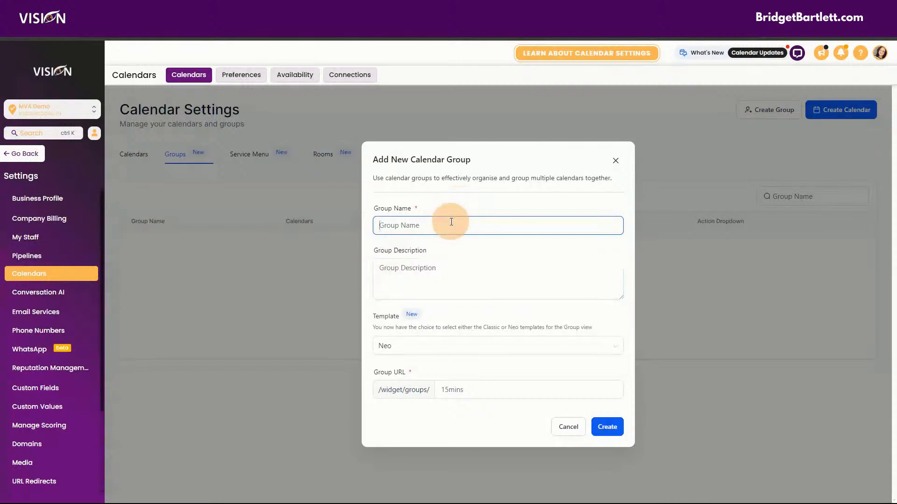
{"action": "type", "text": "Service Group 1"}
{"action": "left_click", "coordinate": [414, 345]}
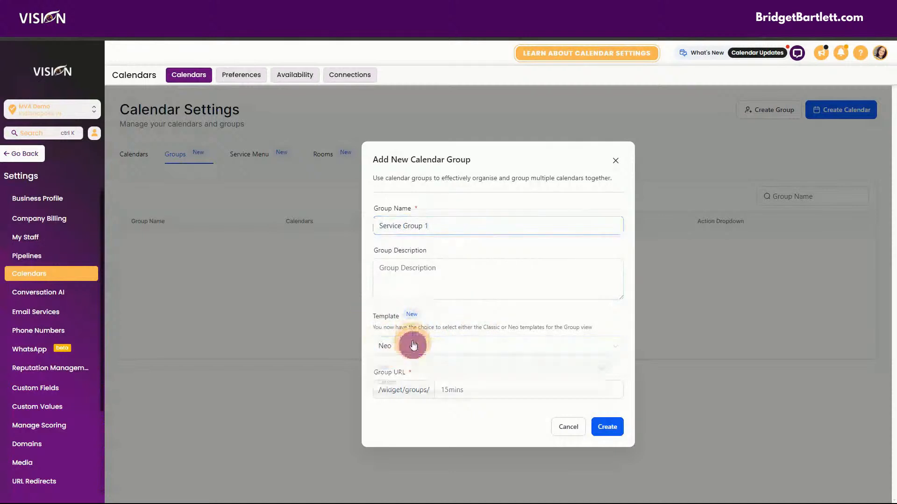
{"action": "left_click", "coordinate": [442, 314]}
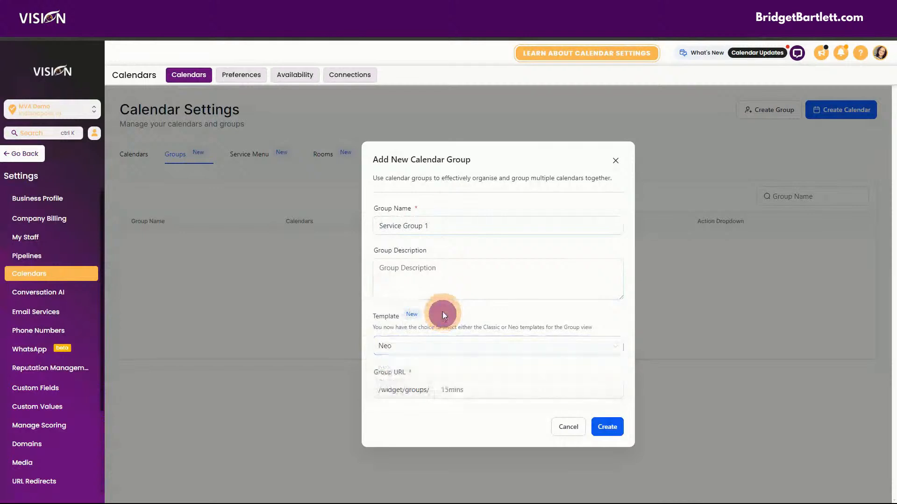
- Try to create the group with the URL slug service-group1, and with service-group-1 as an alternative
{"action": "left_click", "coordinate": [472, 397]}
{"action": "left_click", "coordinate": [472, 389]}
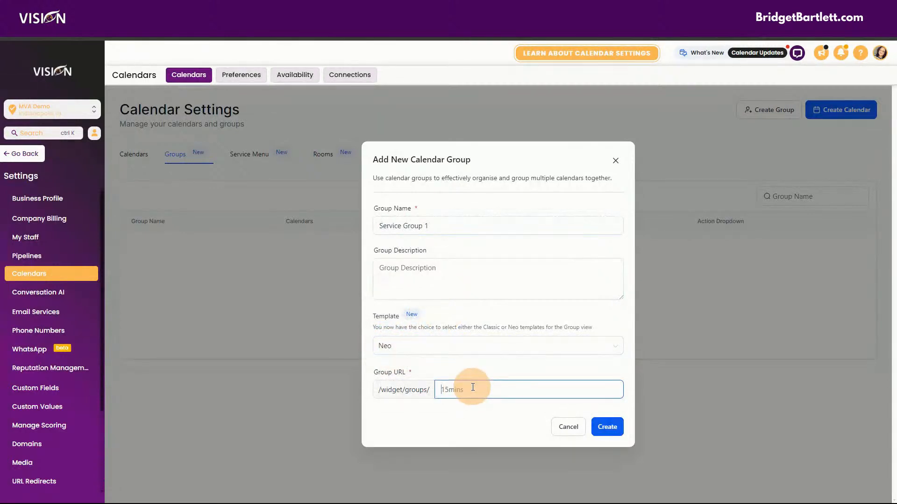
{"action": "type", "text": "sergvice-group1"}
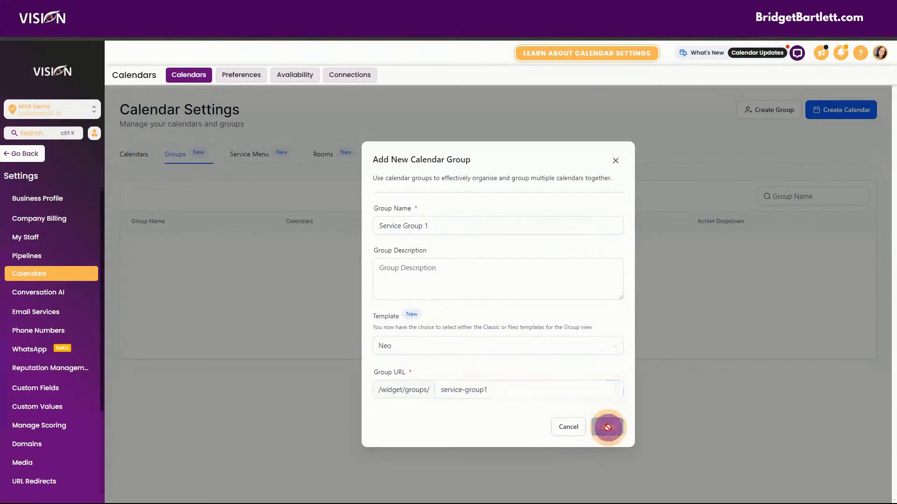
{"action": "left_click", "coordinate": [466, 400]}
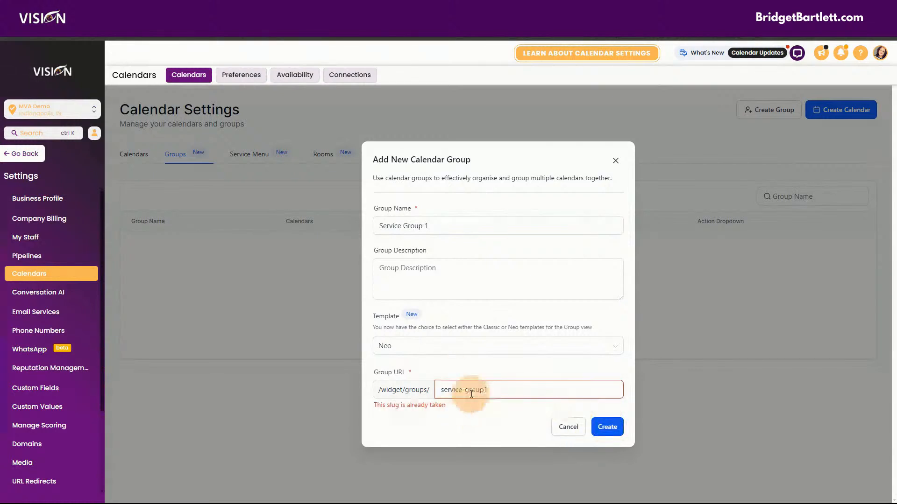
{"action": "left_click", "coordinate": [483, 389]}
{"action": "type", "text": "-"}
{"action": "left_click", "coordinate": [607, 427]}
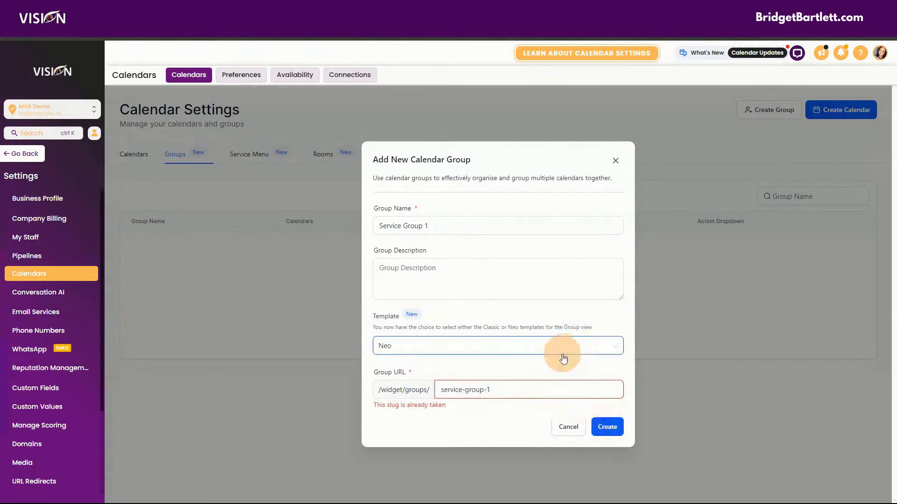
- Set the group's URL slug to service-group-1-test and create the group
{"action": "left_click", "coordinate": [482, 392]}
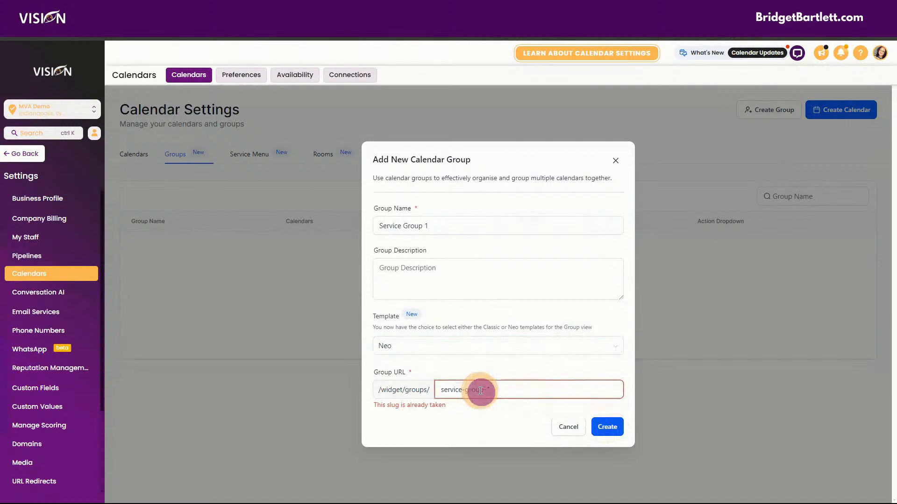
{"action": "left_click", "coordinate": [490, 390]}
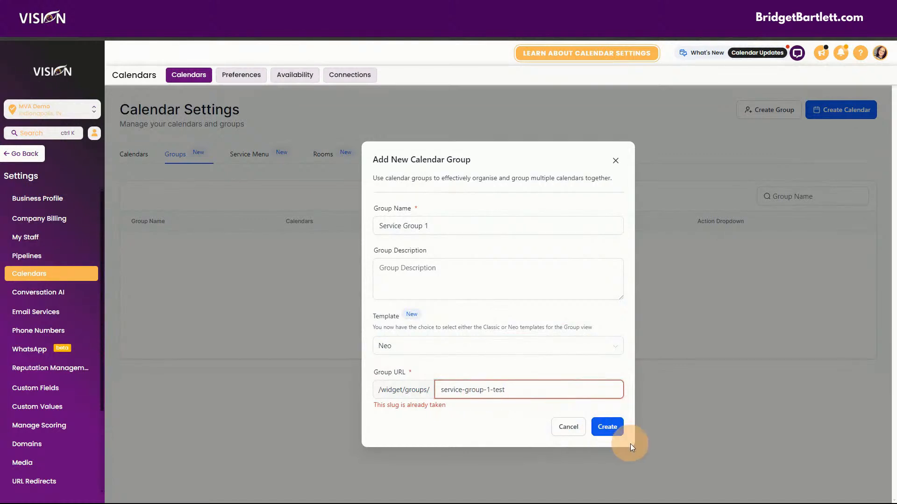
{"action": "left_click", "coordinate": [607, 428]}
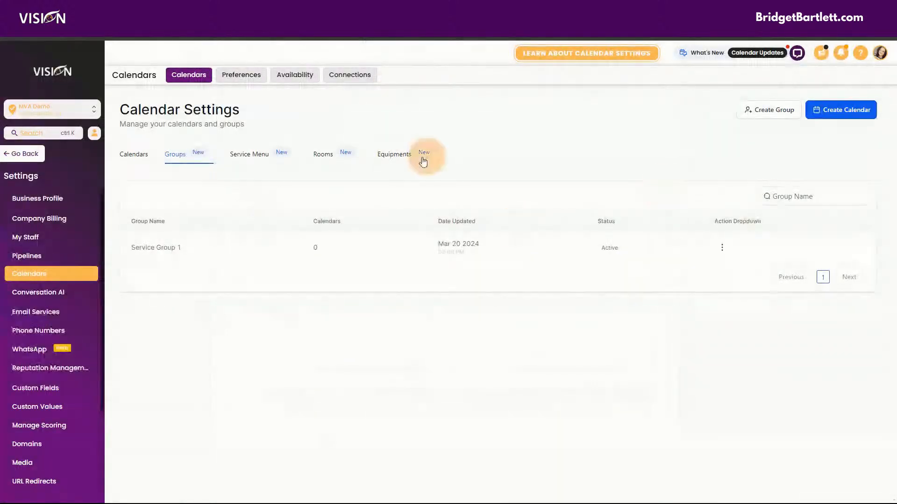
- Create a second calendar group named Service Group 2 with the URL slug service-group-2-test
{"action": "left_click", "coordinate": [771, 114]}
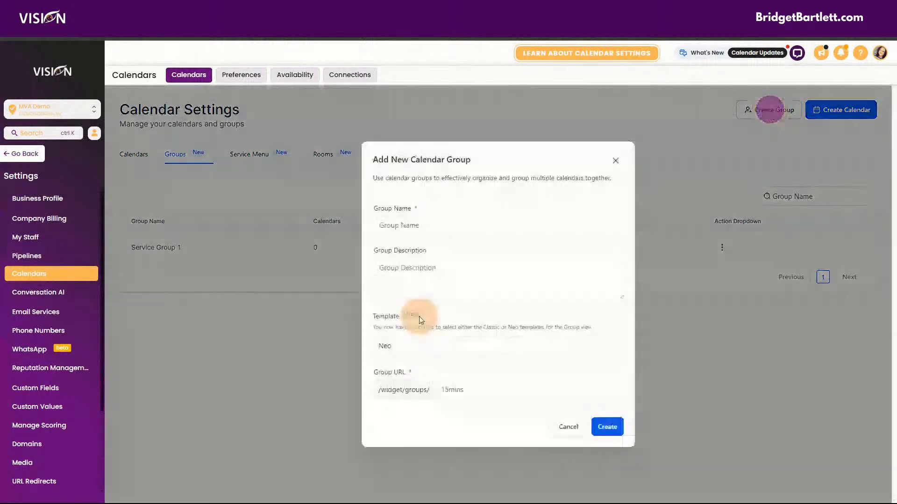
{"action": "left_click", "coordinate": [418, 295]}
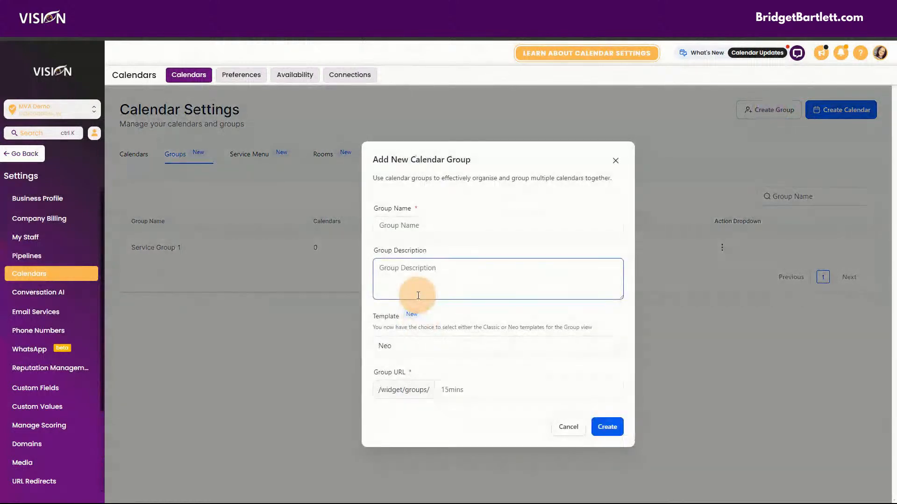
{"action": "left_click", "coordinate": [429, 225]}
{"action": "type", "text": "Service Group"}
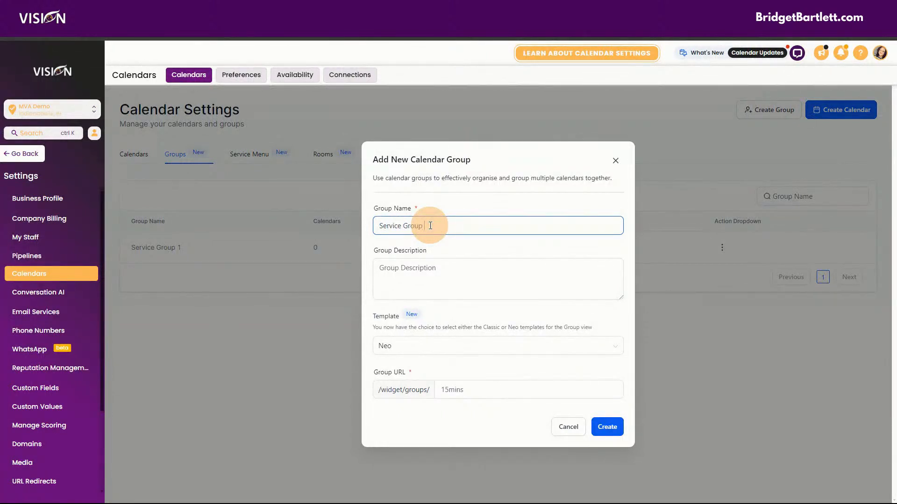
{"action": "type", "text": " 2"}
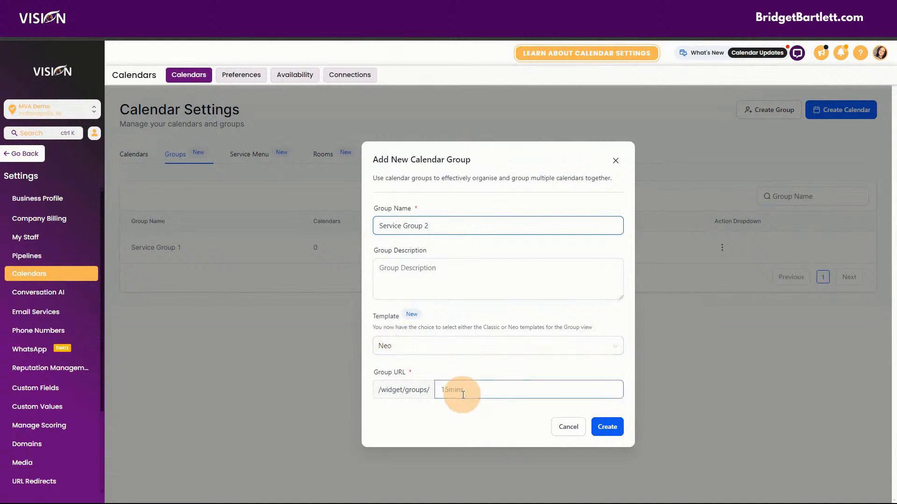
{"action": "left_click", "coordinate": [464, 394]}
{"action": "type", "text": "service-group-2-test"}
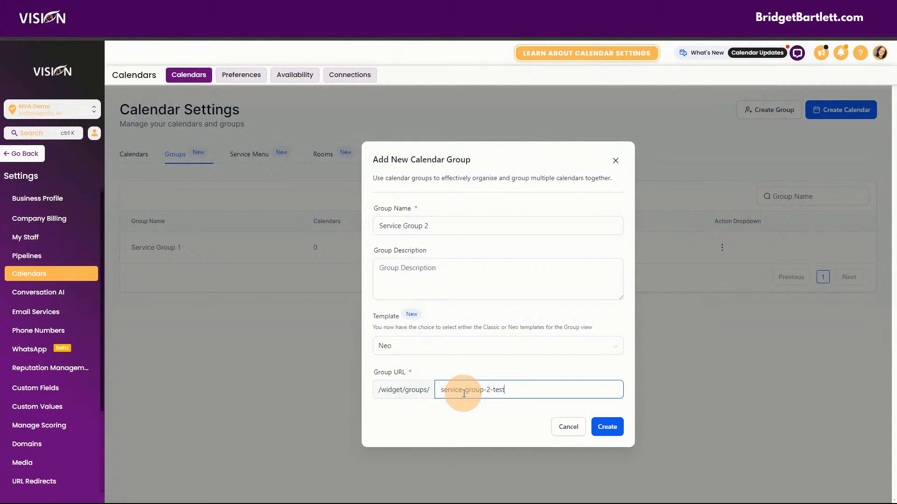
{"action": "left_click", "coordinate": [608, 427]}
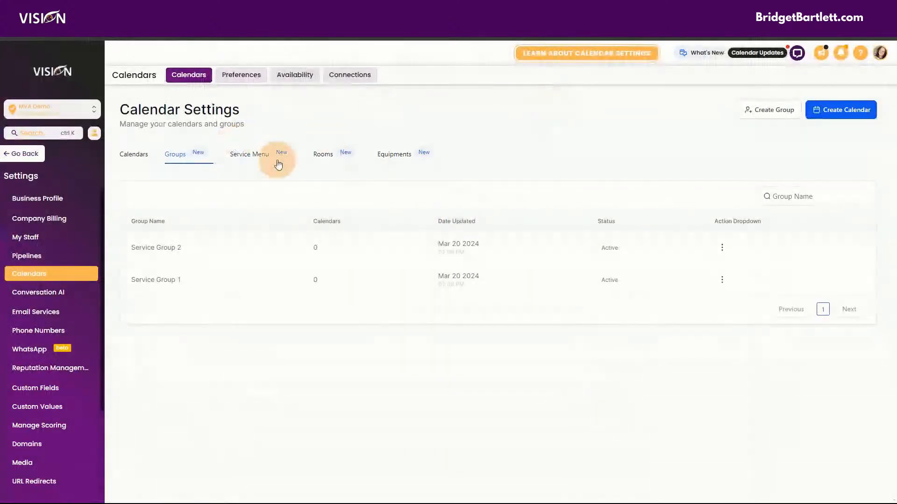
- Start a new service calendar named Service Cal 1 and assign Demo User 1 as its staff member
{"action": "left_click", "coordinate": [133, 156]}
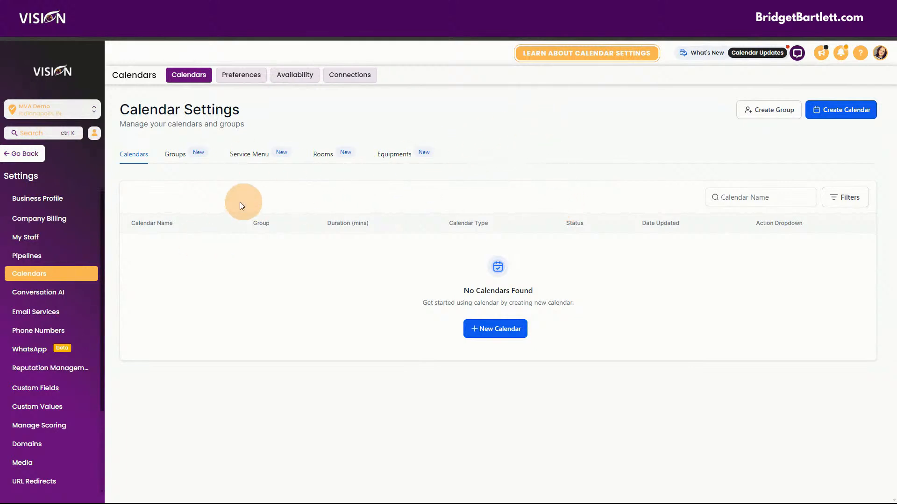
{"action": "left_click", "coordinate": [494, 329]}
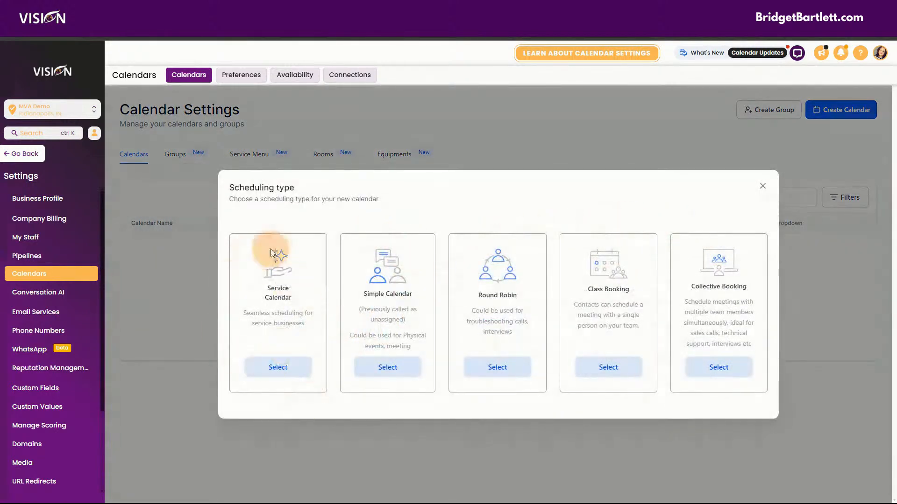
{"action": "left_click", "coordinate": [279, 368]}
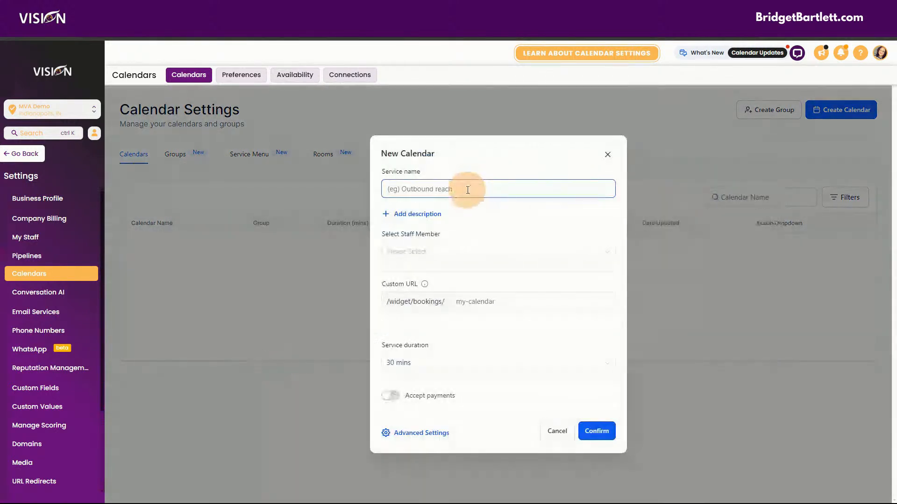
{"action": "left_click", "coordinate": [467, 186]}
{"action": "type", "text": "Service Cal 1"}
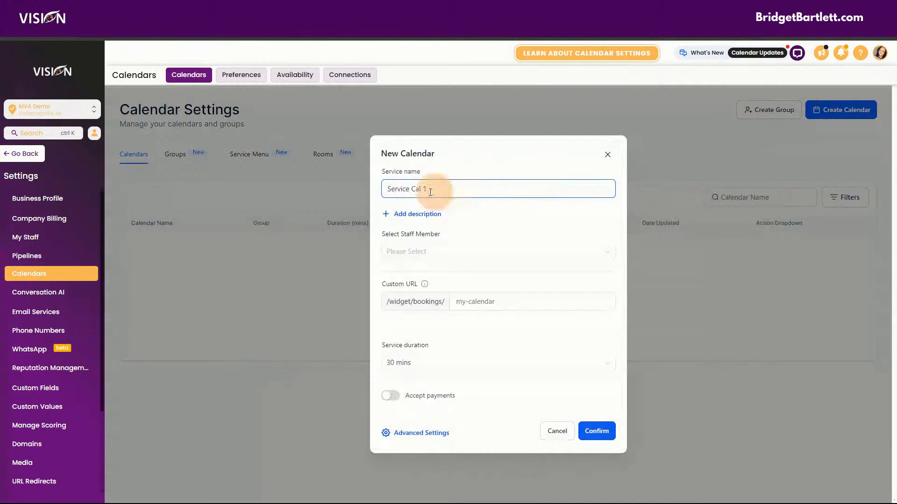
{"action": "left_click", "coordinate": [408, 252]}
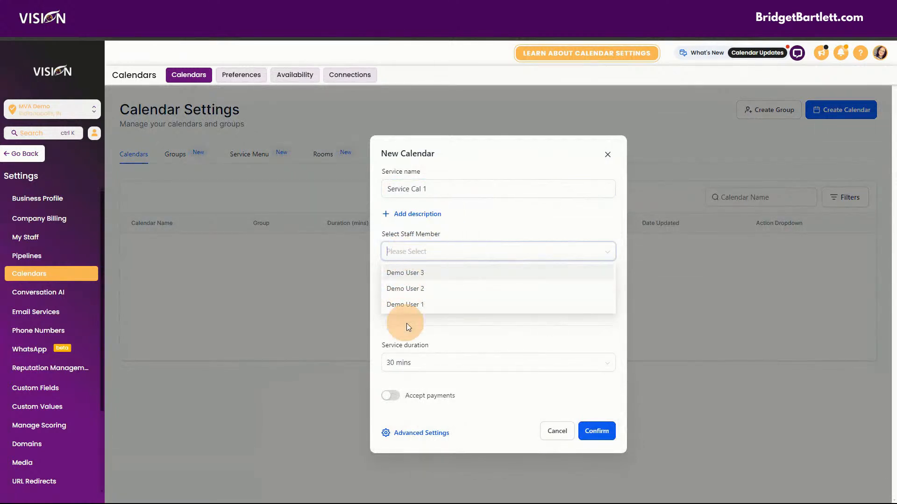
{"action": "left_click", "coordinate": [410, 305]}
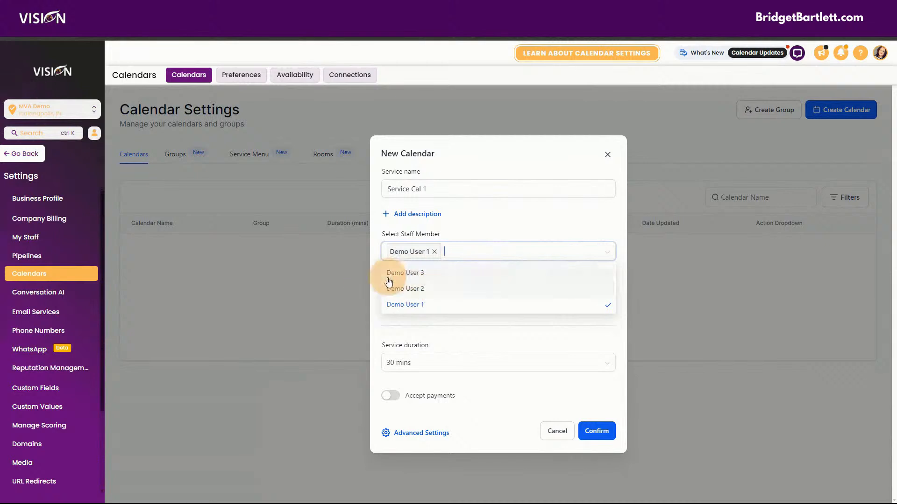
{"action": "left_click", "coordinate": [476, 214]}
- Set the calendar's custom URL slug to service-cal-1-test and its service duration to 30 mins
{"action": "left_click", "coordinate": [473, 301]}
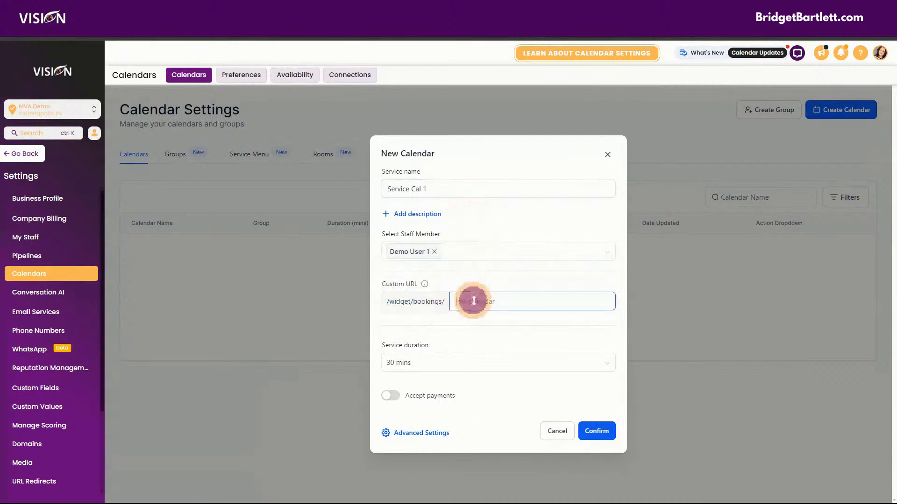
{"action": "type", "text": "se"}
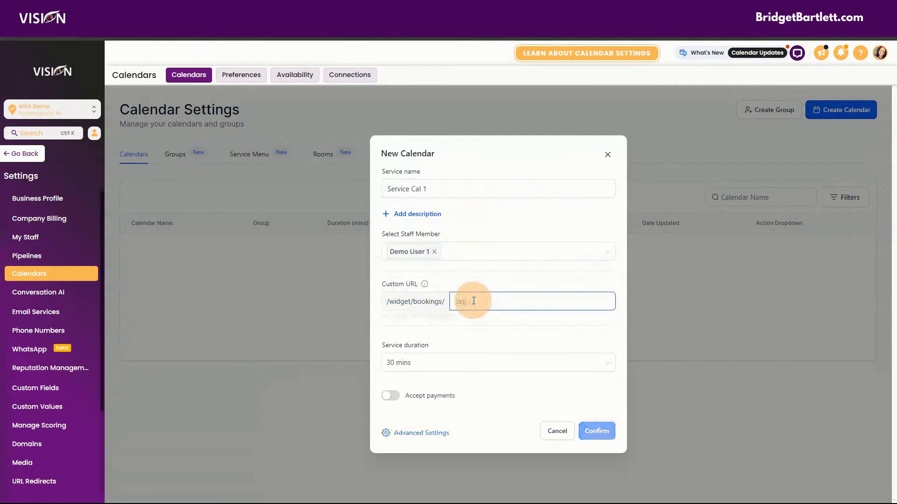
{"action": "type", "text": "rvice-cal-1"}
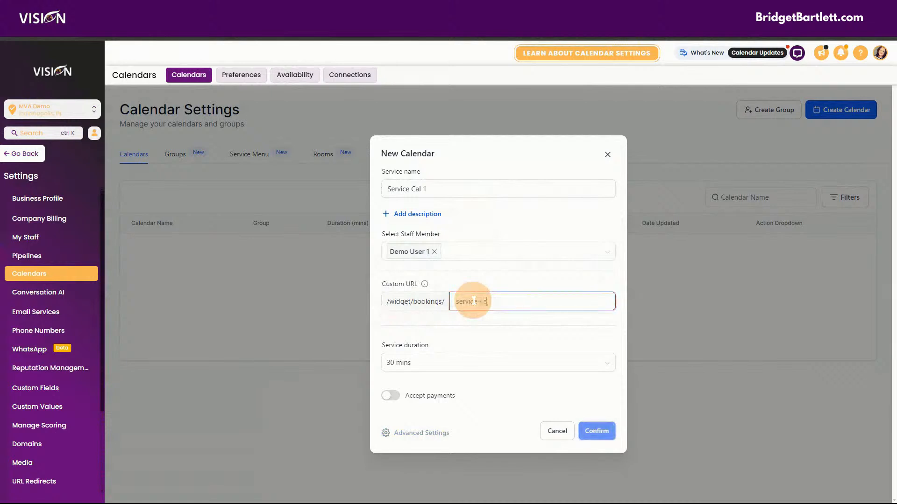
{"action": "type", "text": "-test"}
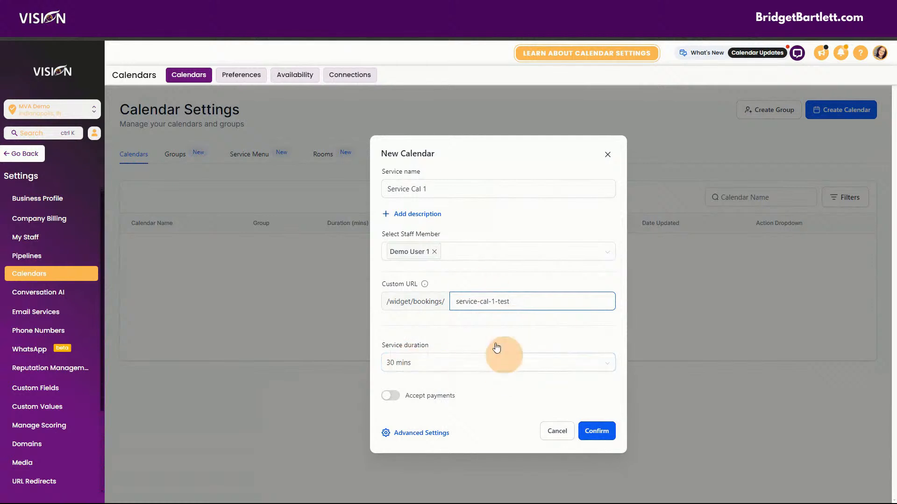
{"action": "left_click", "coordinate": [412, 363]}
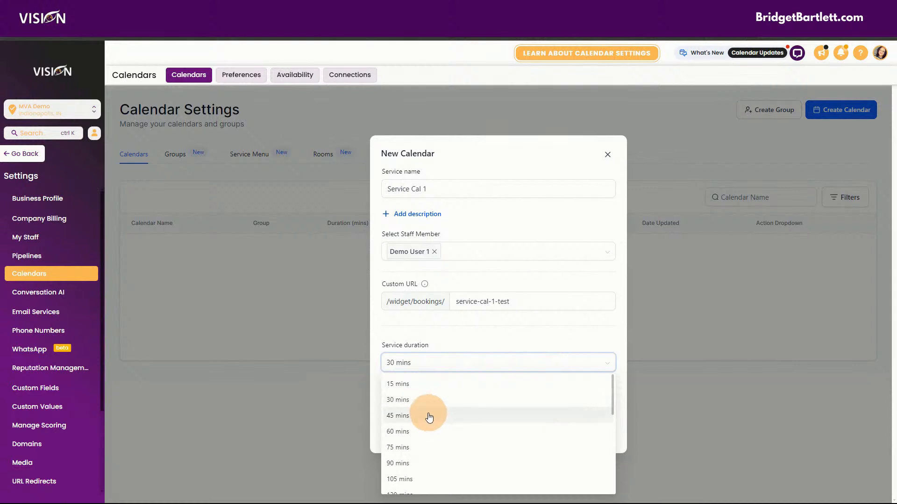
{"action": "left_click", "coordinate": [434, 397]}
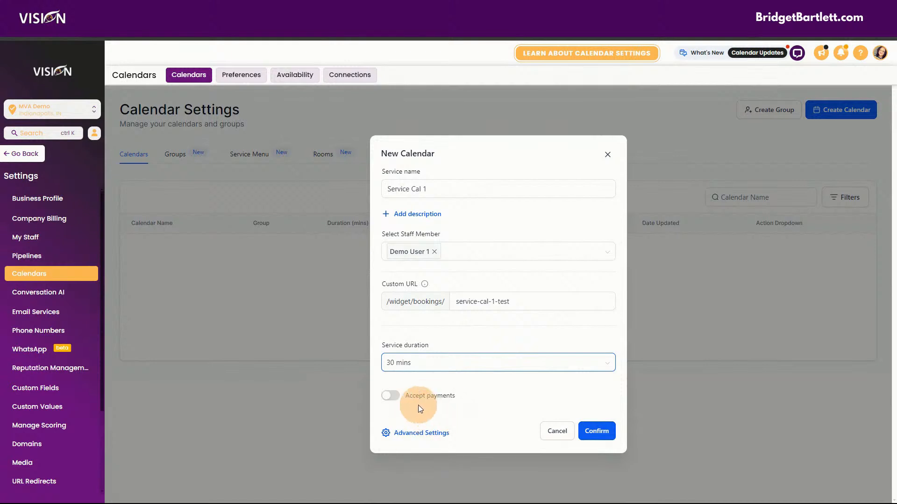
- Open the advanced settings of Service Cal 1 and assign the calendar to Service Group 1
{"action": "left_click", "coordinate": [416, 433]}
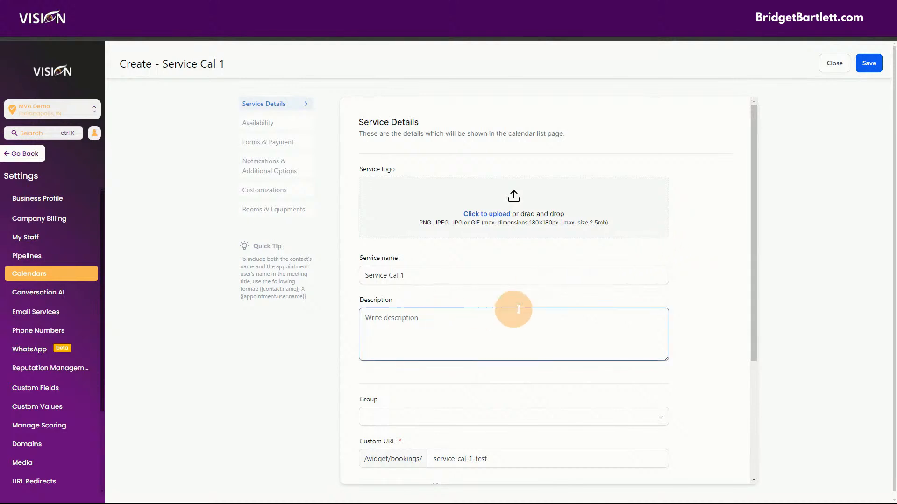
{"action": "scroll", "coordinate": [713, 279], "scroll_direction": "down", "scroll_amount": 1}
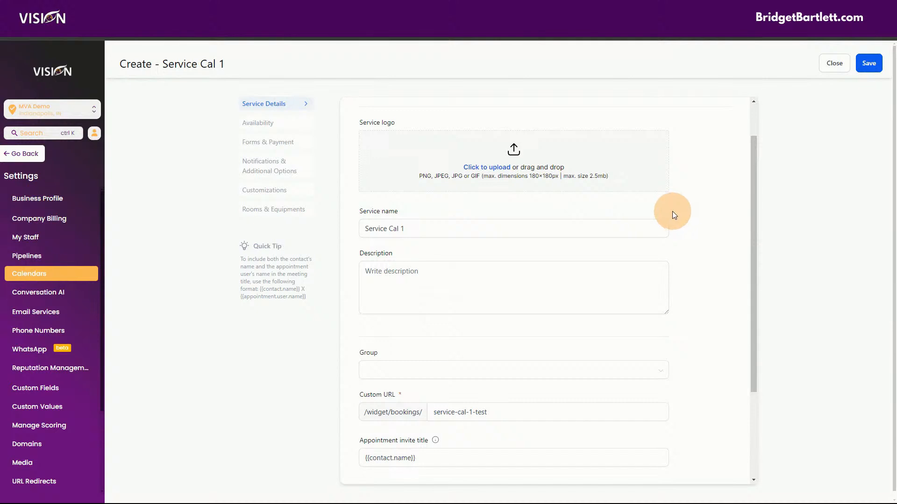
{"action": "scroll", "coordinate": [562, 267], "scroll_direction": "down", "scroll_amount": 3}
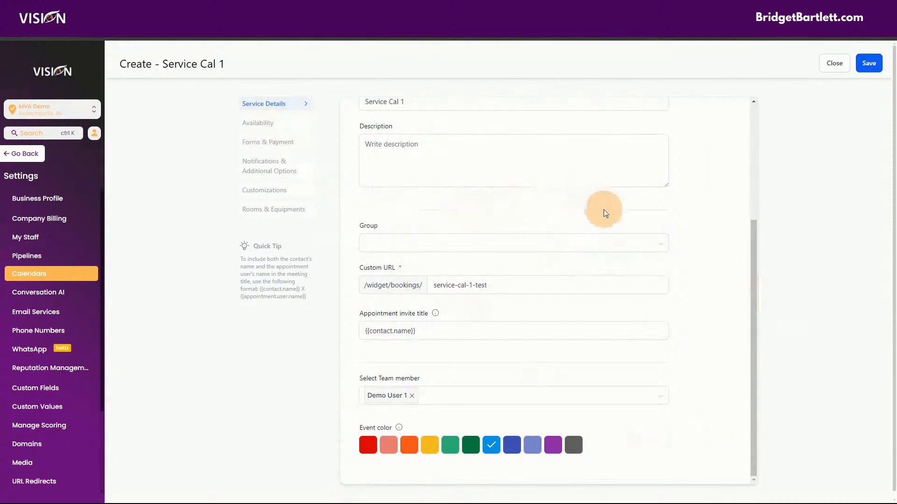
{"action": "scroll", "coordinate": [601, 206], "scroll_direction": "up", "scroll_amount": 4}
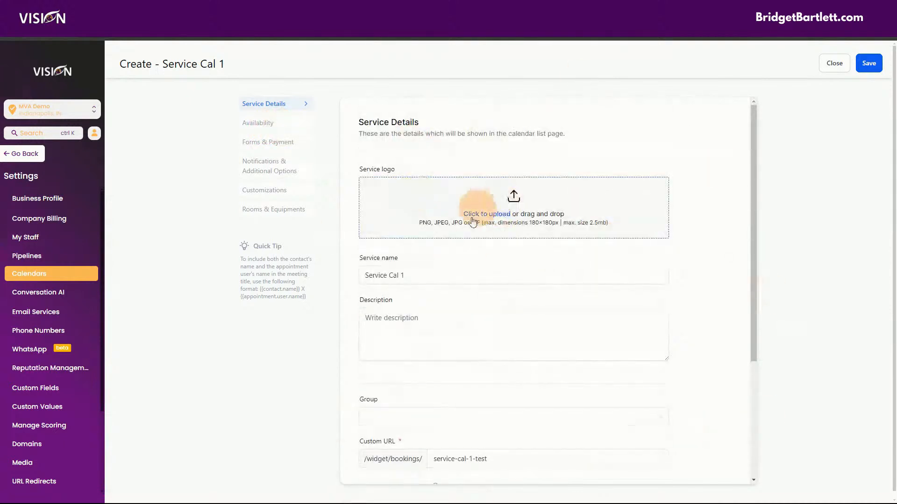
{"action": "scroll", "coordinate": [397, 287], "scroll_direction": "down", "scroll_amount": 1}
{"action": "scroll", "coordinate": [397, 287], "scroll_direction": "down", "scroll_amount": 2}
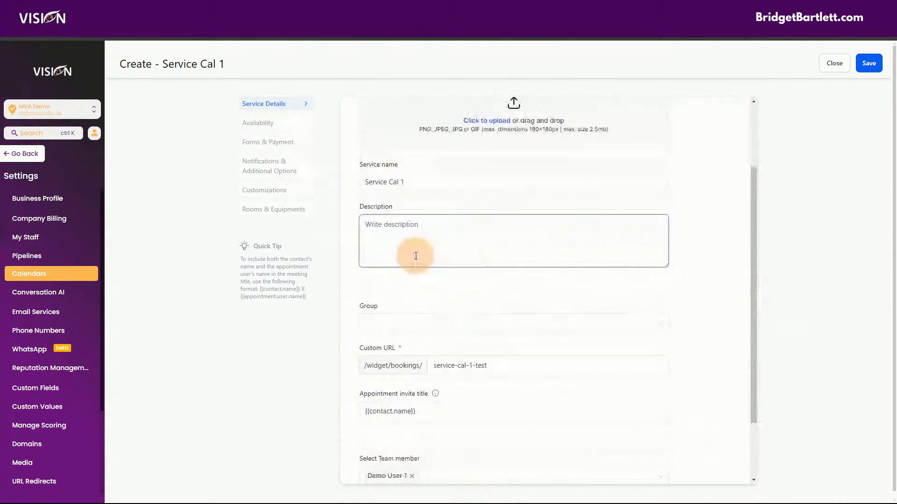
{"action": "left_click", "coordinate": [394, 330]}
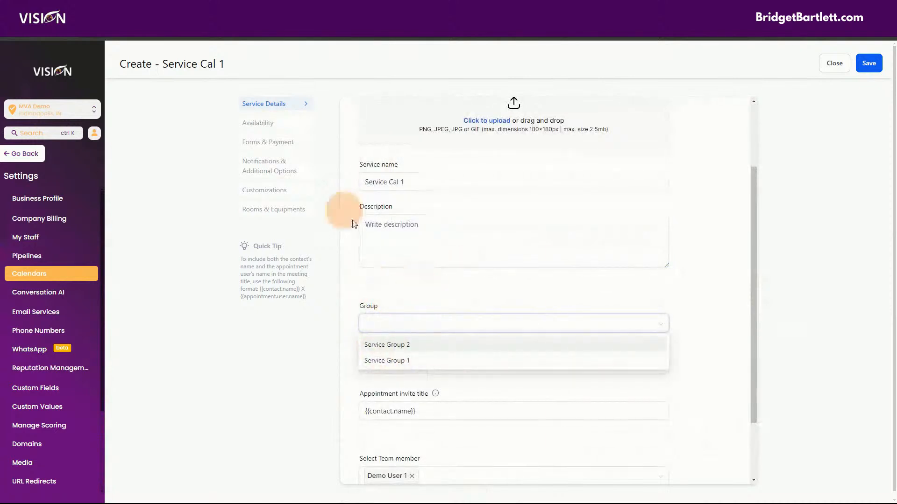
{"action": "left_click", "coordinate": [391, 361]}
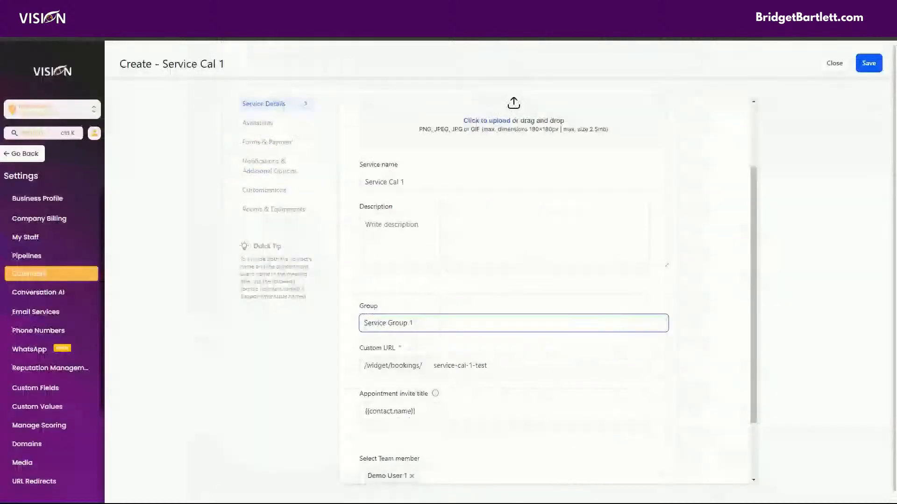
{"action": "scroll", "coordinate": [507, 372], "scroll_direction": "down", "scroll_amount": 2}
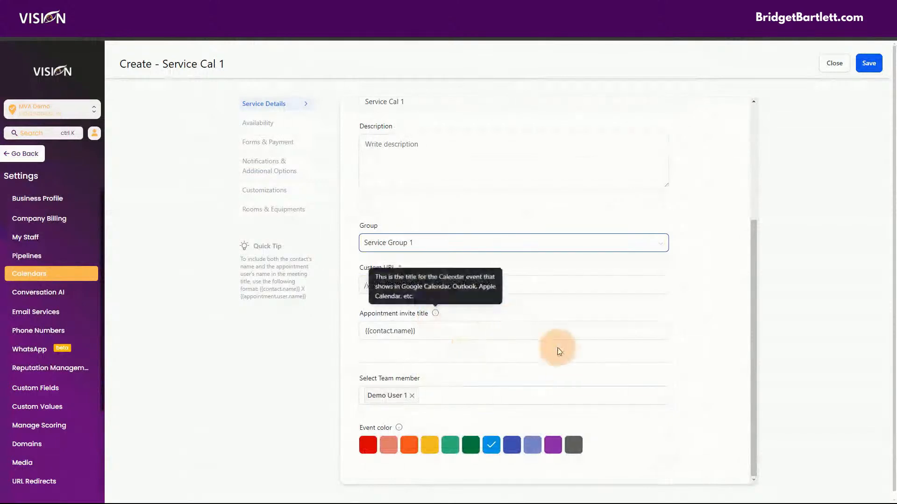
{"action": "scroll", "coordinate": [510, 320], "scroll_direction": "down", "scroll_amount": 1}
- Set the calendar's availability to a 15-minute buffer time and a minimum scheduling notice of 1 day
{"action": "left_click", "coordinate": [255, 115]}
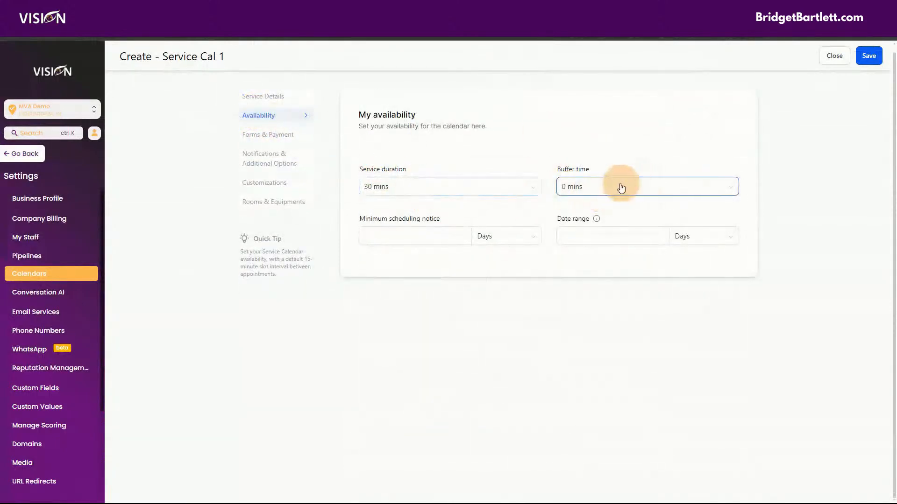
{"action": "left_click", "coordinate": [592, 190]}
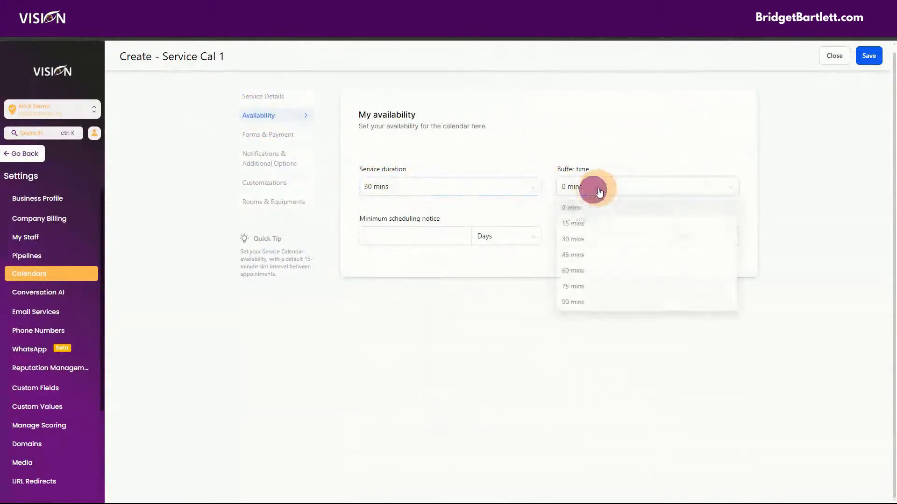
{"action": "left_click", "coordinate": [574, 225]}
{"action": "left_click", "coordinate": [397, 239]}
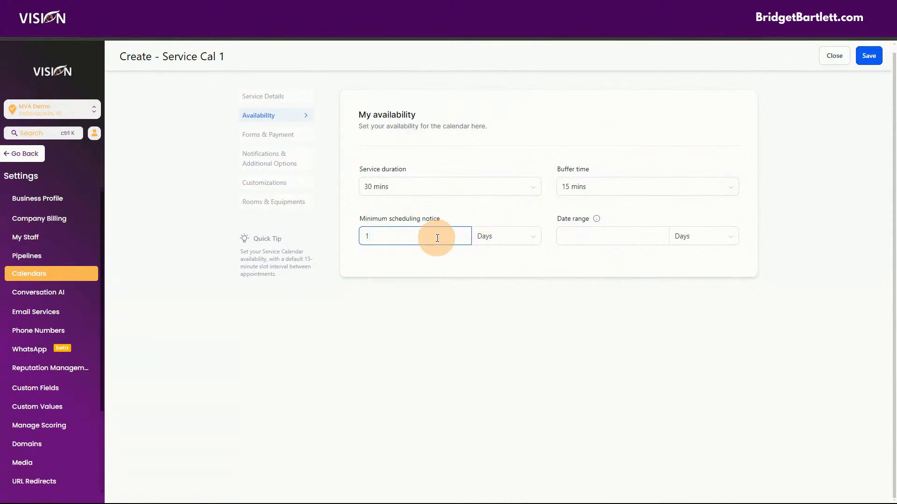
{"action": "type", "text": "1"}
{"action": "left_click", "coordinate": [598, 234]}
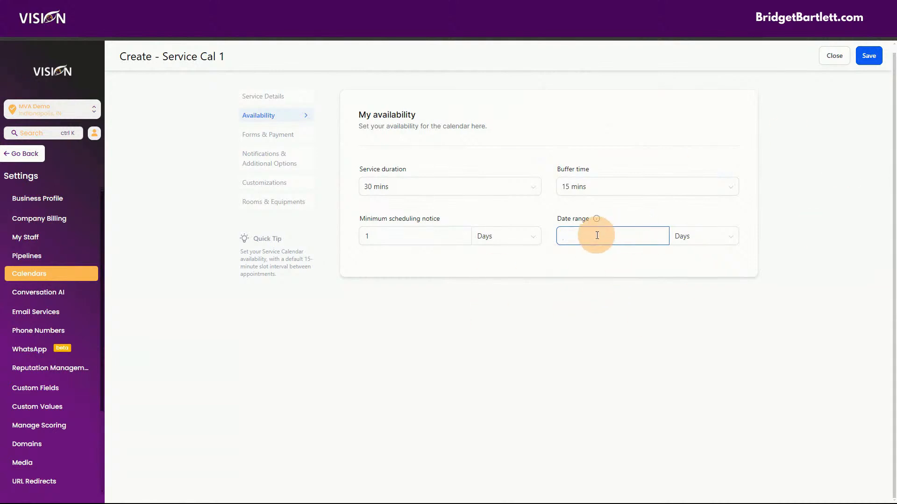
- Enable pre-populated fields (sticky contacts) in the form settings and select the consent checkbox text
{"action": "left_click", "coordinate": [260, 134]}
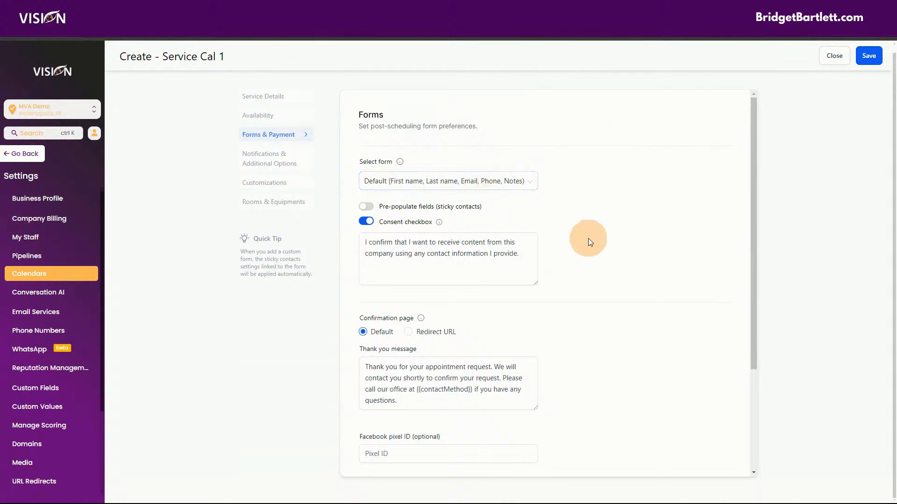
{"action": "scroll", "coordinate": [573, 255], "scroll_direction": "down", "scroll_amount": 1}
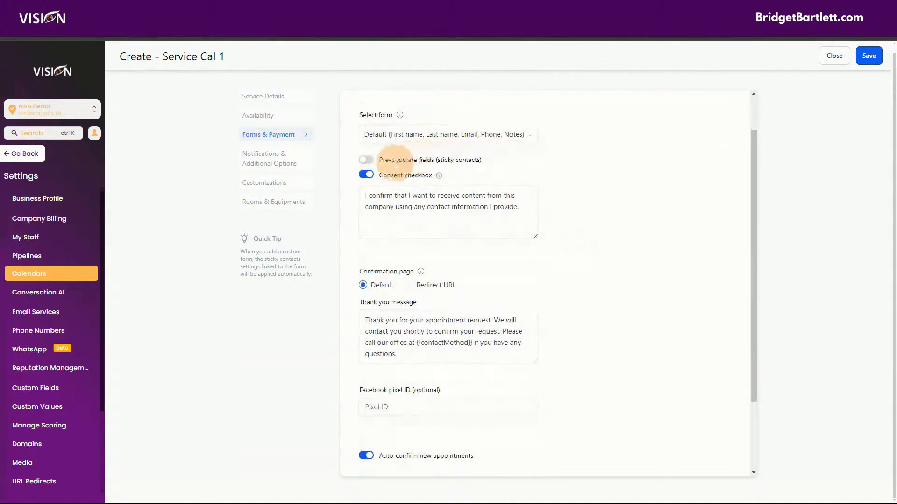
{"action": "left_click", "coordinate": [366, 160]}
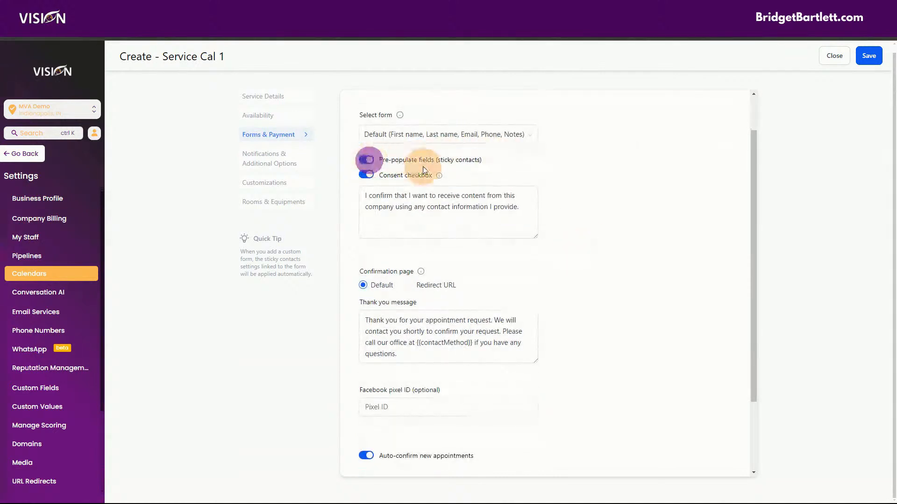
{"action": "mouse_move", "coordinate": [439, 176]}
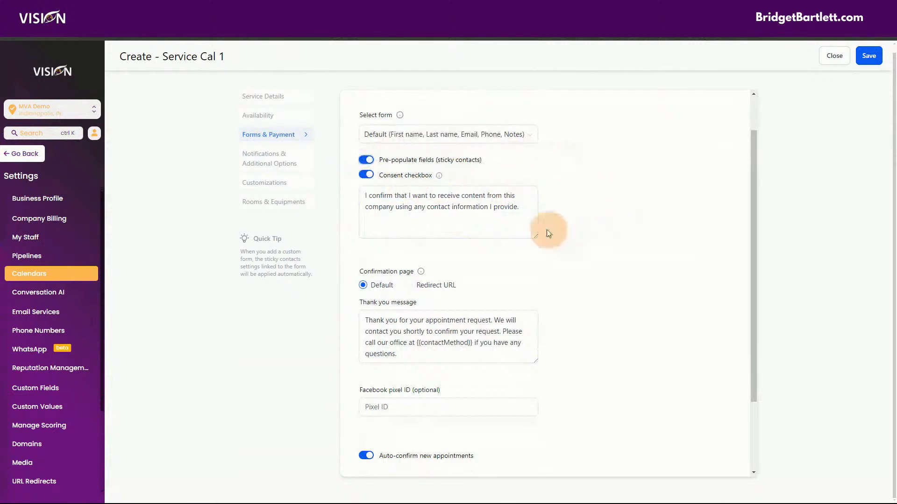
{"action": "left_click", "coordinate": [525, 210]}
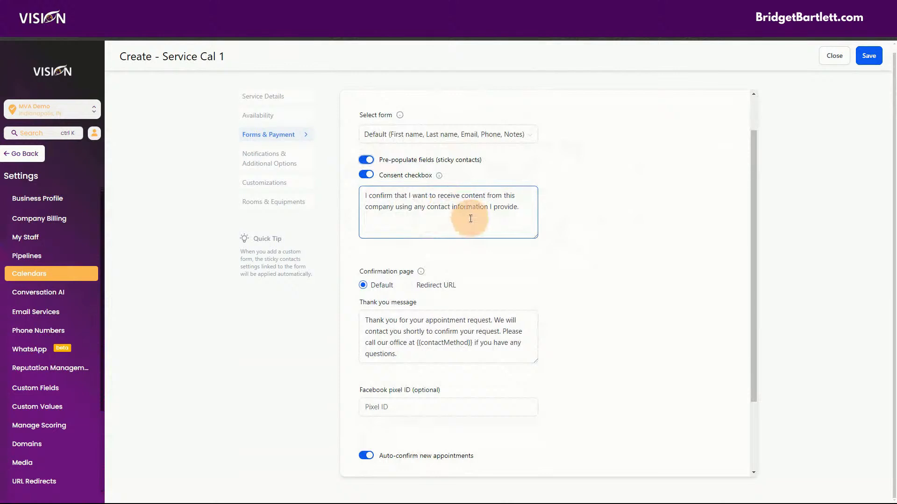
{"action": "mouse_move", "coordinate": [364, 195]}
{"action": "left_mouse_down"}
{"action": "mouse_move", "coordinate": [475, 199]}
{"action": "mouse_move", "coordinate": [495, 208]}
{"action": "mouse_move", "coordinate": [359, 195]}
{"action": "left_mouse_up"}
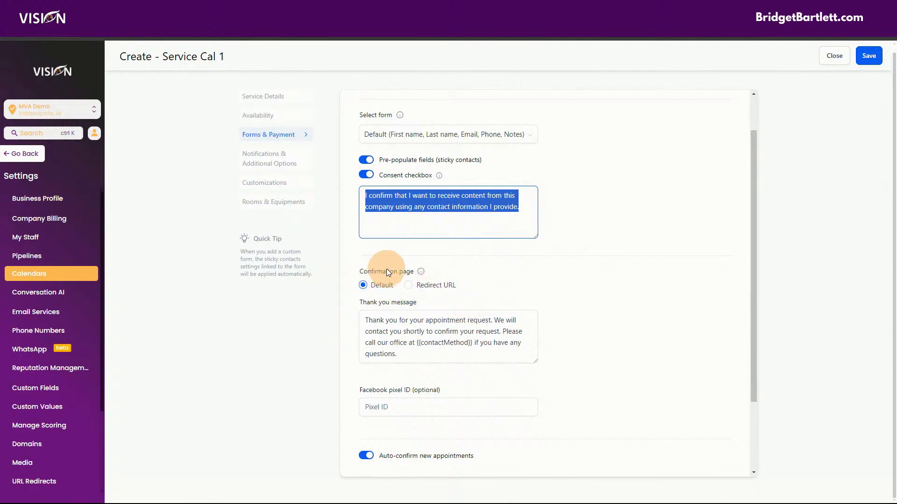
- Enable accepting payments to examine its amount, currency and description options, and disable it again
{"action": "scroll", "coordinate": [633, 264], "scroll_direction": "down", "scroll_amount": 2}
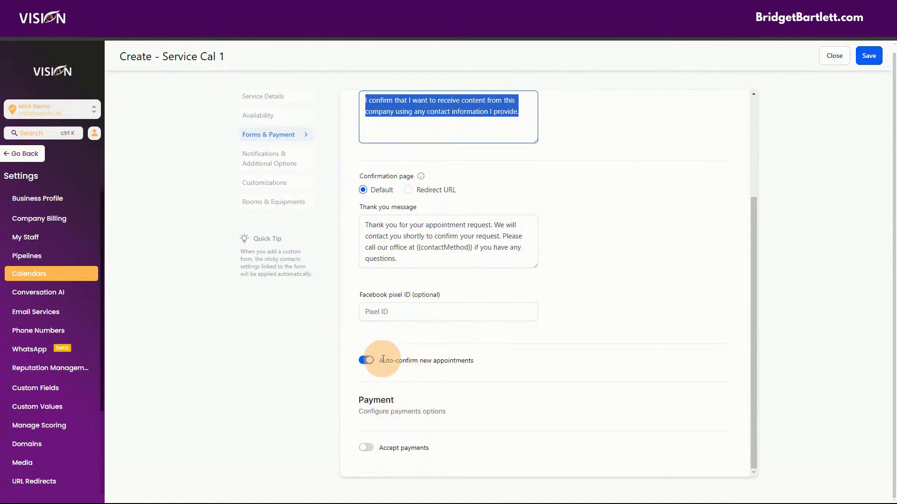
{"action": "left_click", "coordinate": [369, 449]}
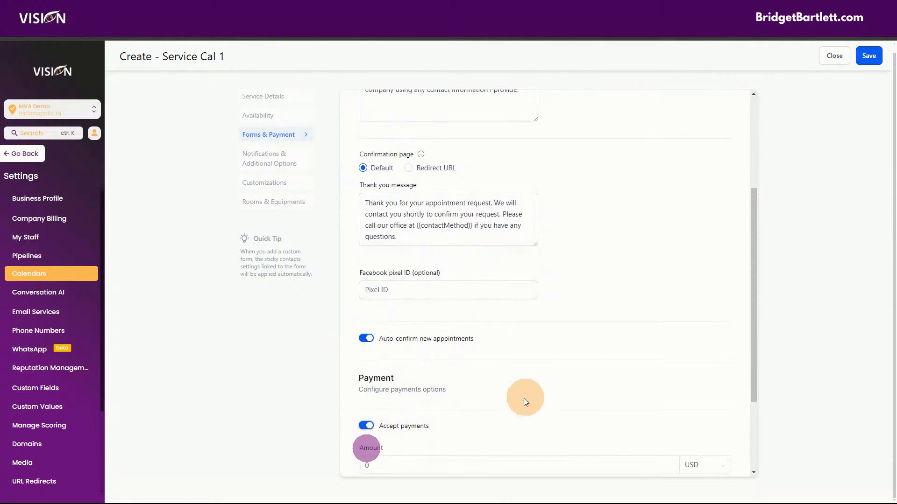
{"action": "scroll", "coordinate": [529, 401], "scroll_direction": "down", "scroll_amount": 3}
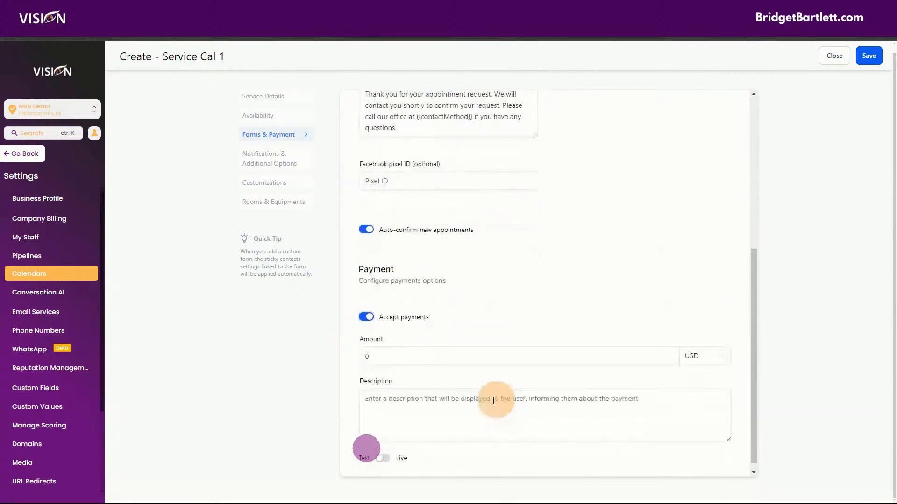
{"action": "left_click", "coordinate": [365, 307]}
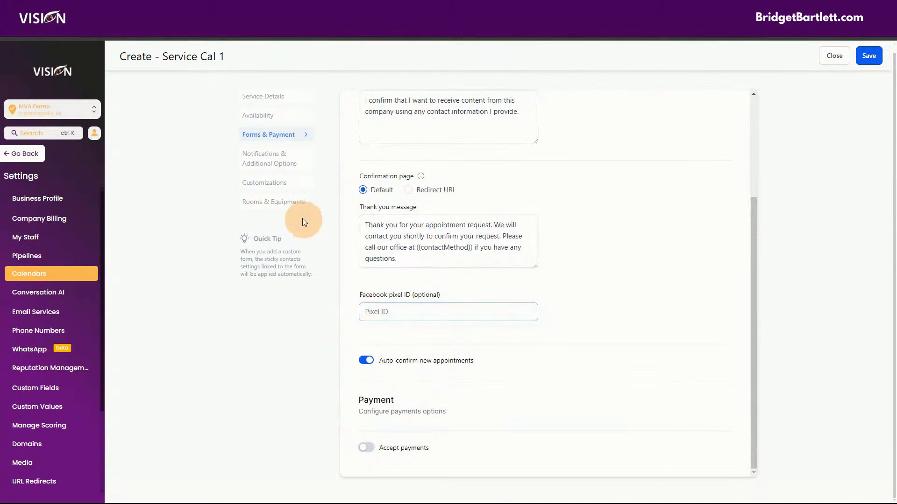
- Examine the notification type options and the alert email field for additional emails in the notification settings, leaving additional emails disabled
{"action": "left_click", "coordinate": [279, 167]}
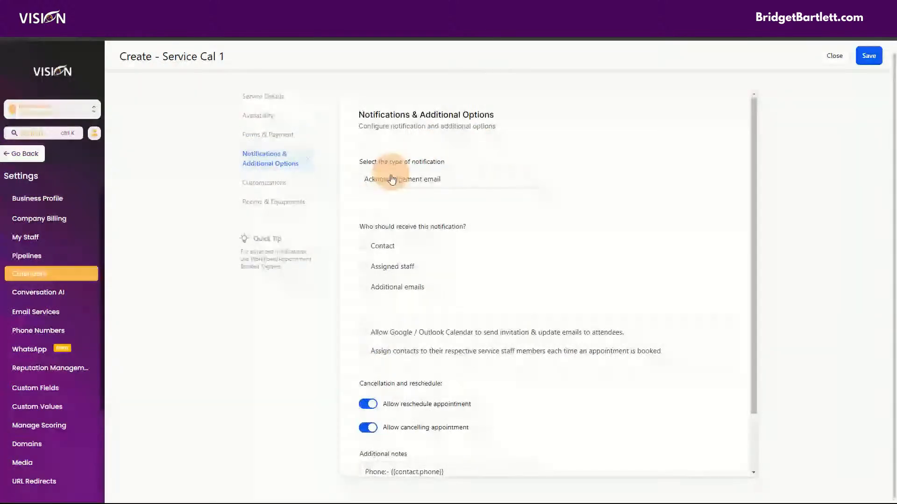
{"action": "left_click", "coordinate": [374, 179]}
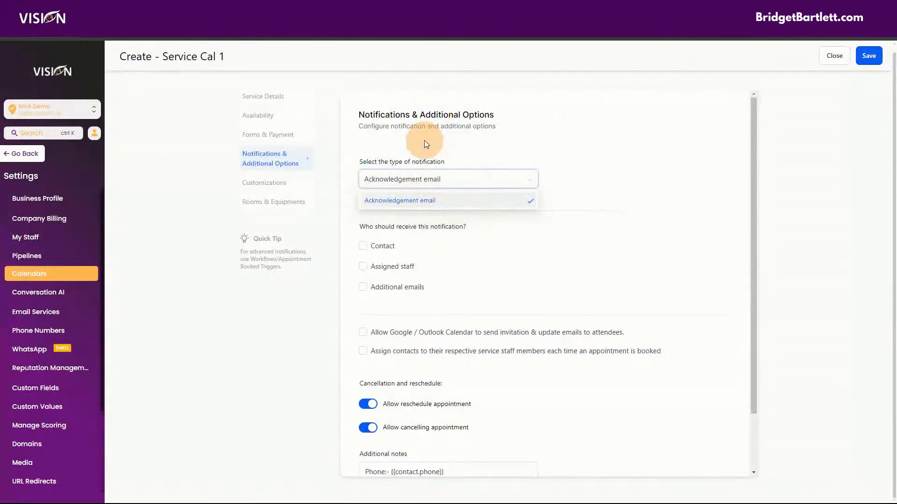
{"action": "left_click", "coordinate": [453, 263]}
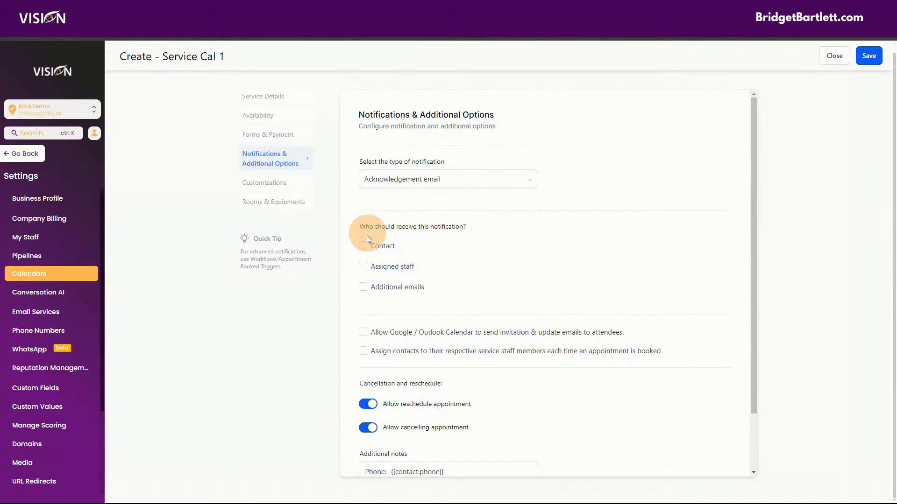
{"action": "left_click", "coordinate": [363, 286]}
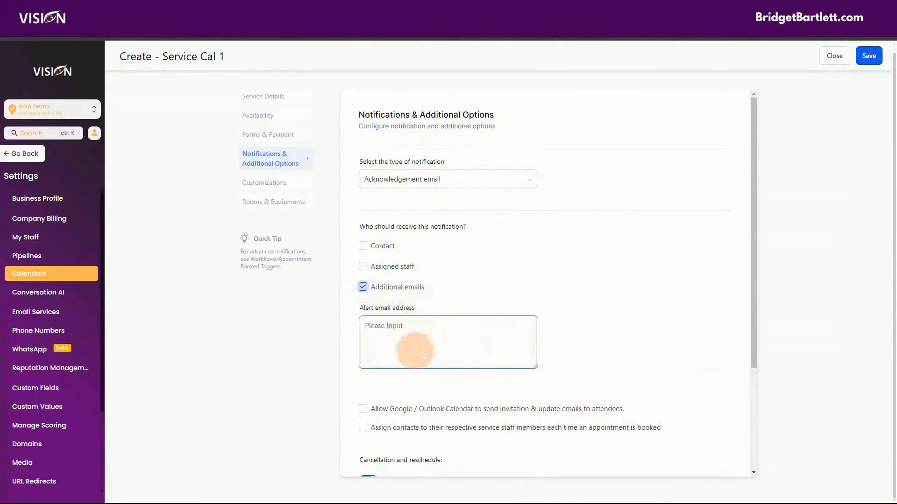
{"action": "left_click", "coordinate": [365, 288]}
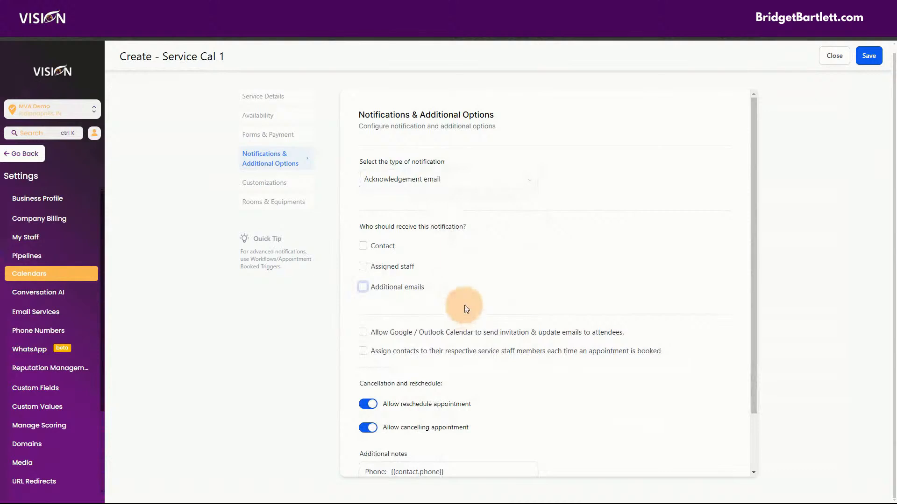
- Allow Google / Outlook Calendar to send invitation and update emails to attendees, and enlarge the additional notes box to show its full text
{"action": "scroll", "coordinate": [536, 278], "scroll_direction": "down", "scroll_amount": 1}
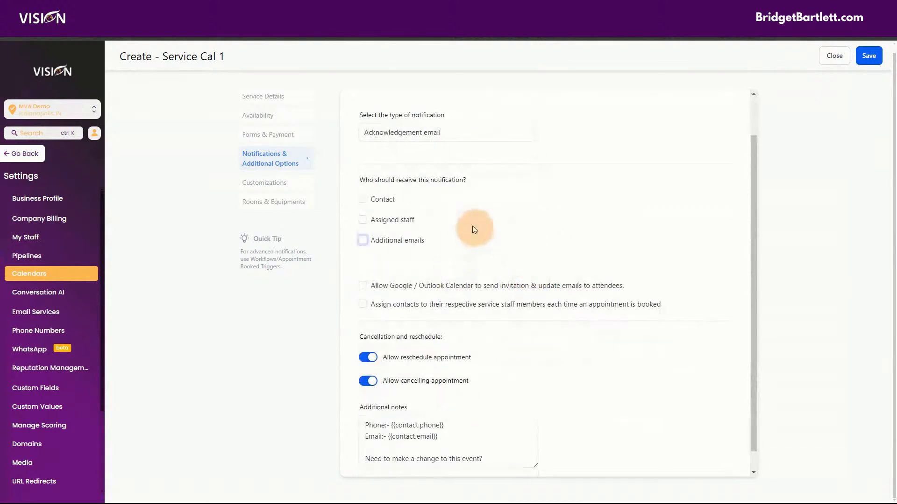
{"action": "left_click", "coordinate": [363, 287]}
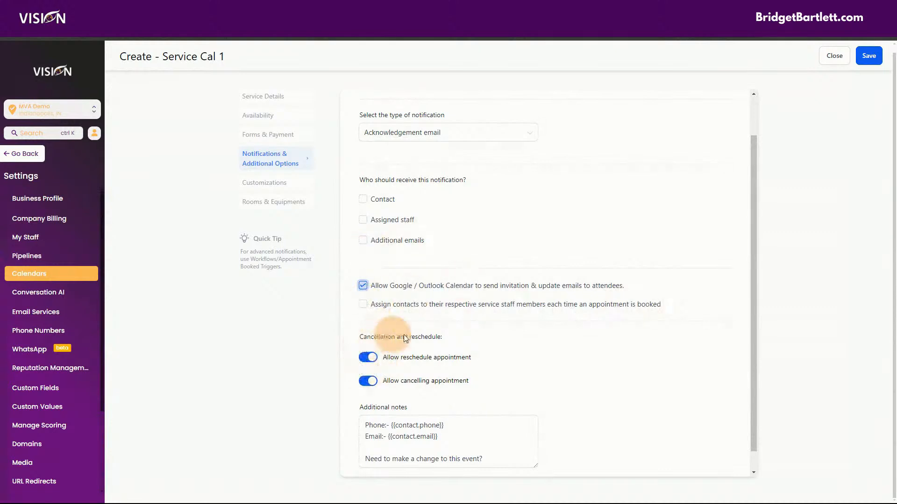
{"action": "scroll", "coordinate": [413, 371], "scroll_direction": "down", "scroll_amount": 1}
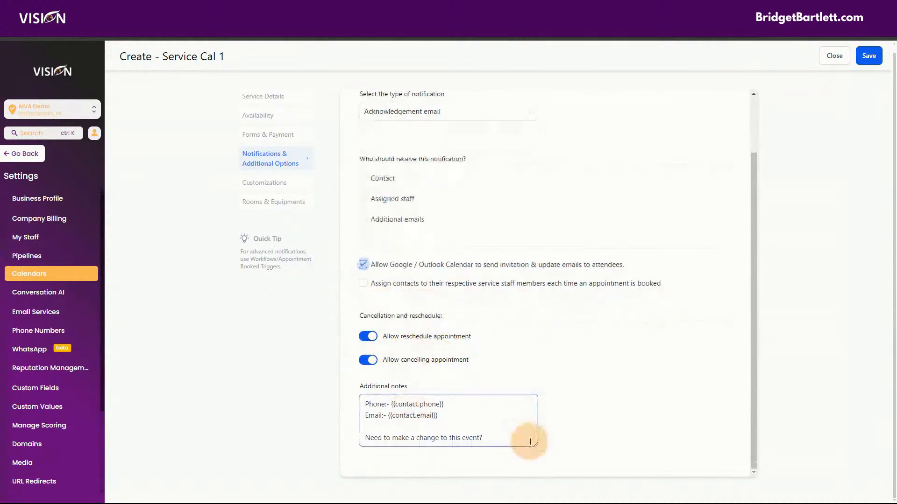
{"action": "left_click_drag", "start_coordinate": [535, 445], "coordinate": [532, 492]}
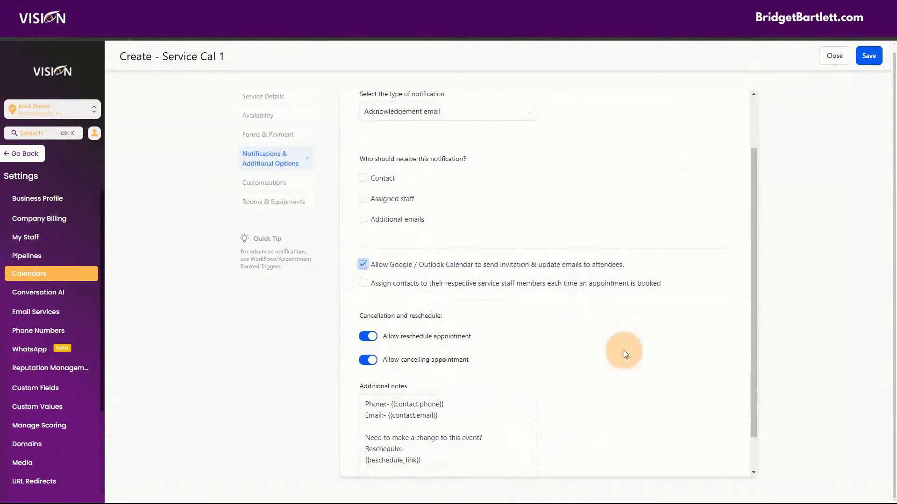
{"action": "scroll", "coordinate": [593, 233], "scroll_direction": "down", "scroll_amount": 2}
{"action": "left_click_drag", "start_coordinate": [534, 445], "coordinate": [530, 470]}
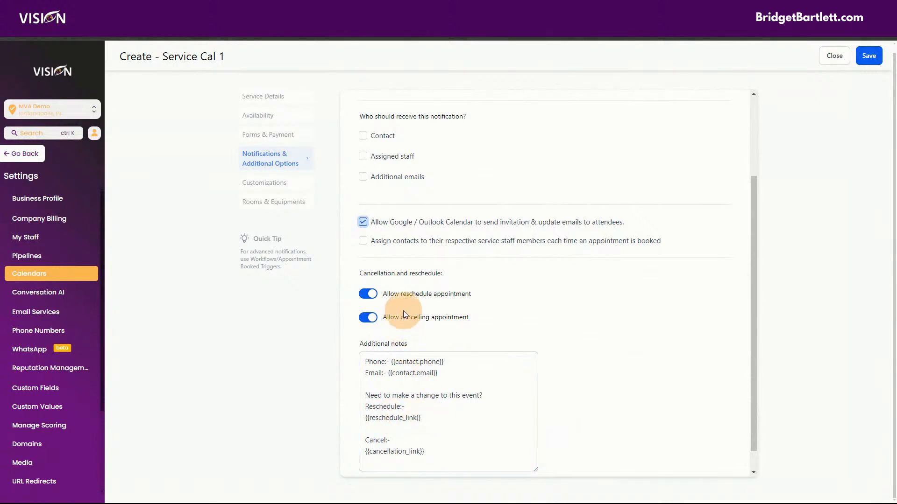
{"action": "left_click", "coordinate": [365, 293]}
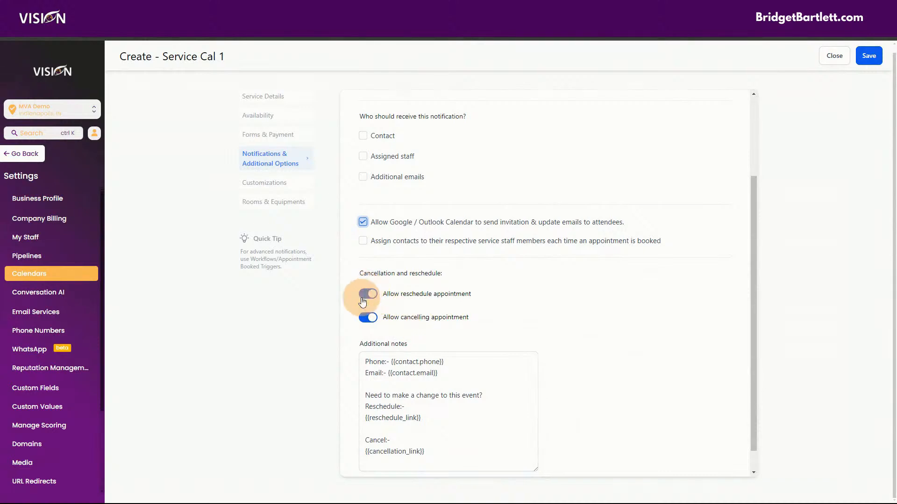
- Review the customization settings, including the service cover image, widget colors, button text, calendar detail toggles and custom code
{"action": "left_click", "coordinate": [250, 182]}
{"action": "scroll", "coordinate": [581, 234], "scroll_direction": "up", "scroll_amount": 3}
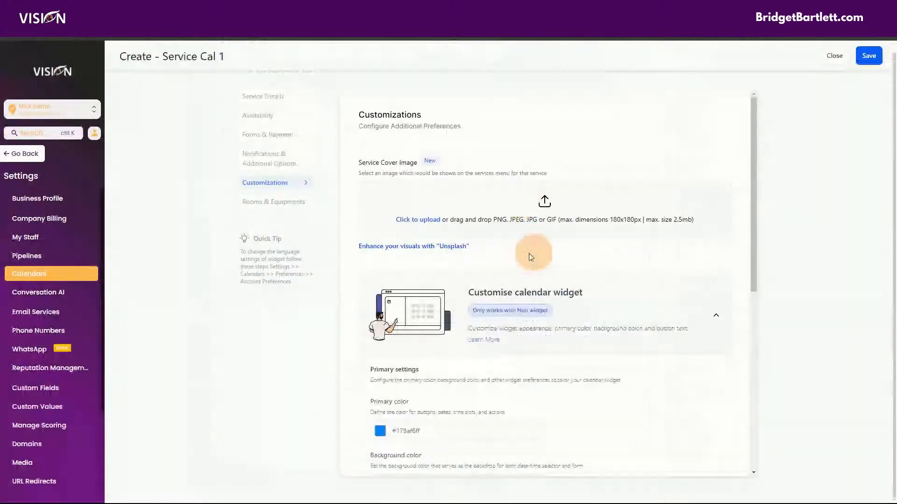
{"action": "scroll", "coordinate": [513, 327], "scroll_direction": "down", "scroll_amount": 5}
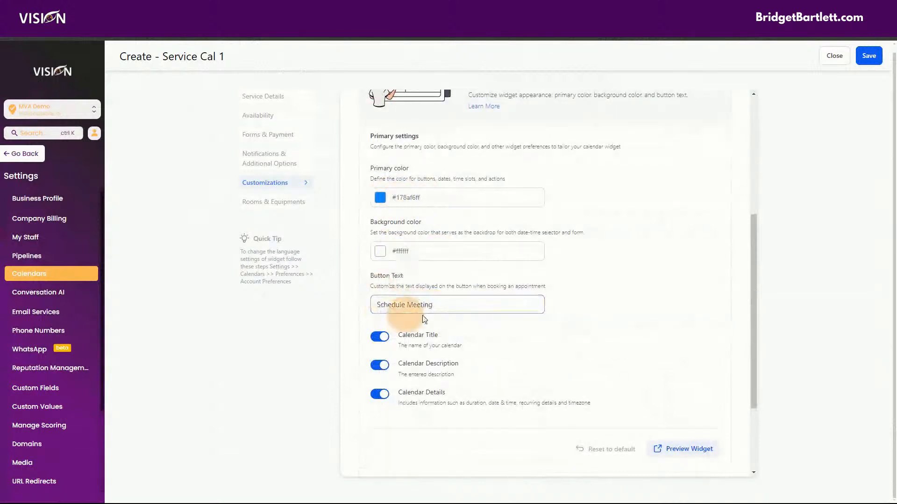
{"action": "left_click", "coordinate": [380, 365]}
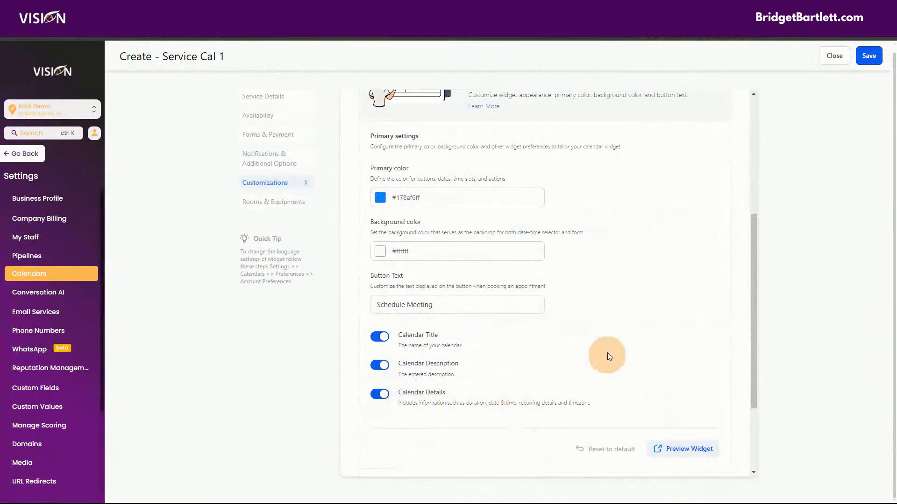
{"action": "scroll", "coordinate": [574, 355], "scroll_direction": "down", "scroll_amount": 3}
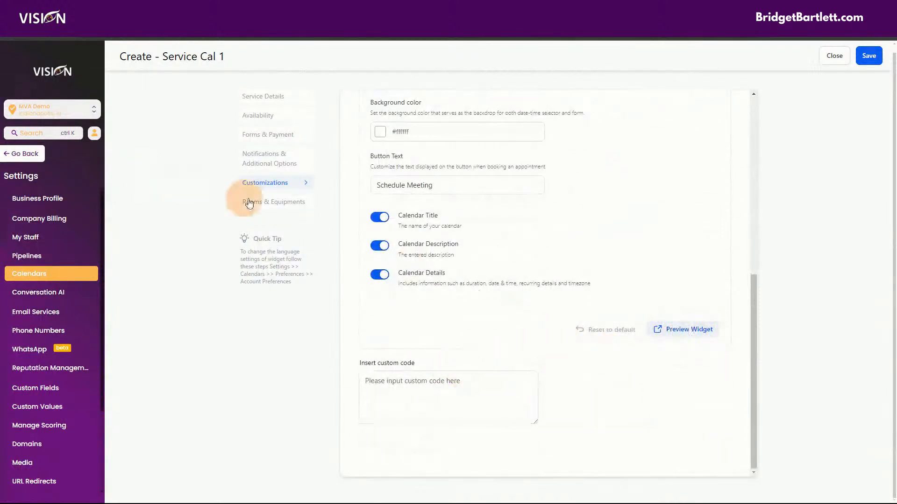
- Check the rooms and equipments that can be booked with the calendar, and save Service Cal 1
{"action": "left_click", "coordinate": [264, 204]}
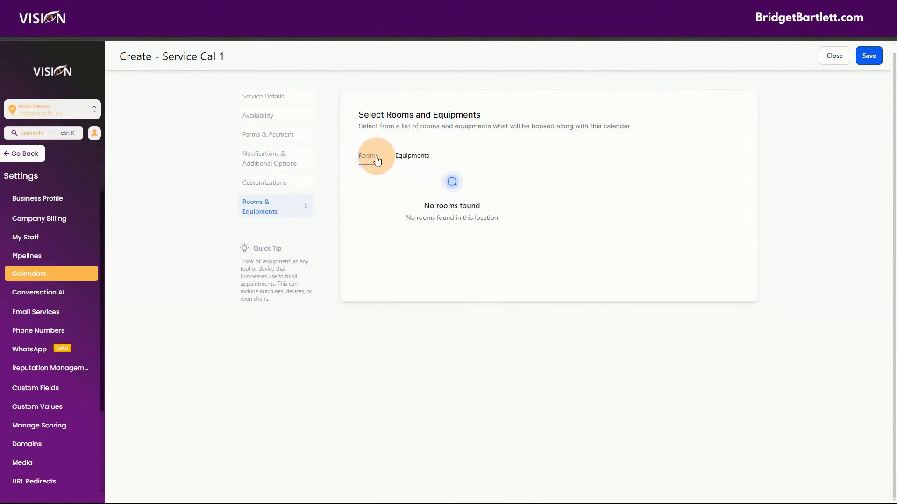
{"action": "left_click", "coordinate": [424, 158]}
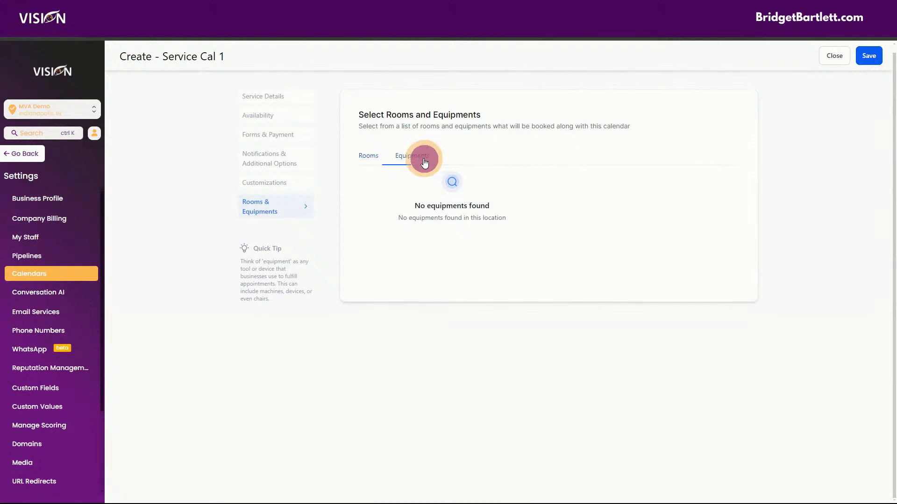
{"action": "left_click", "coordinate": [374, 158]}
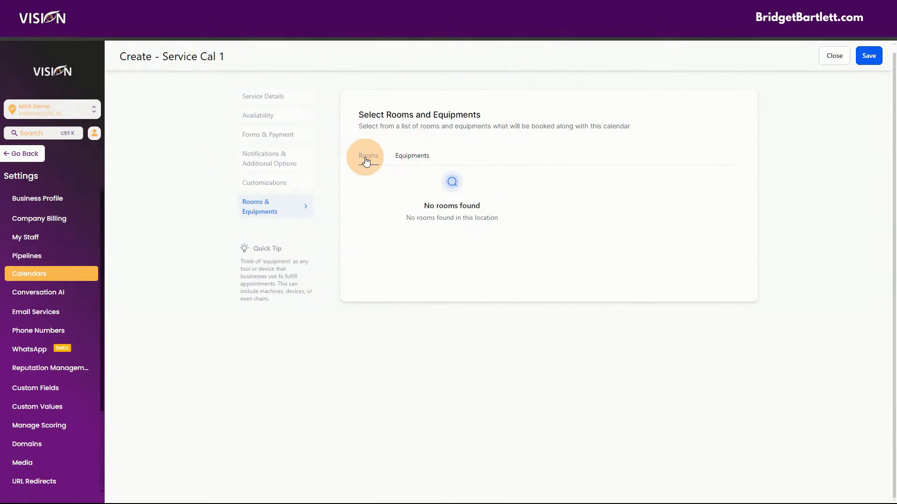
{"action": "left_click", "coordinate": [417, 155]}
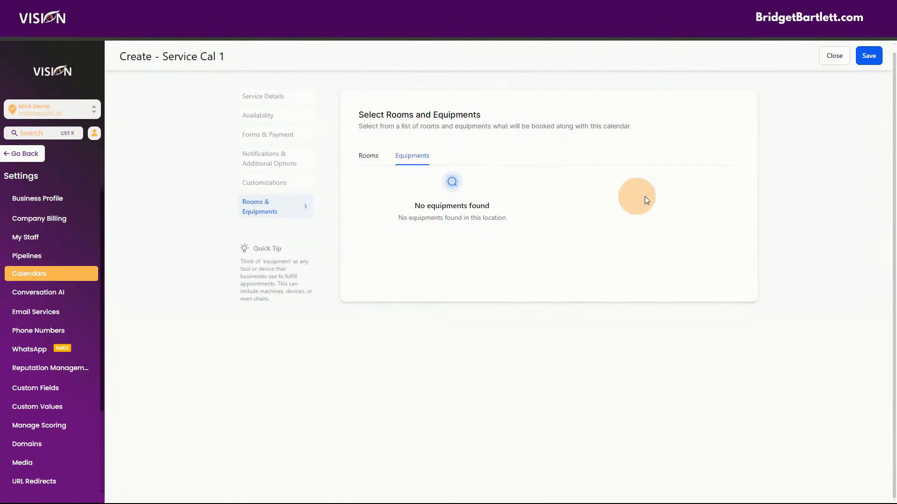
{"action": "left_click", "coordinate": [871, 57]}
{"action": "left_click", "coordinate": [864, 57]}
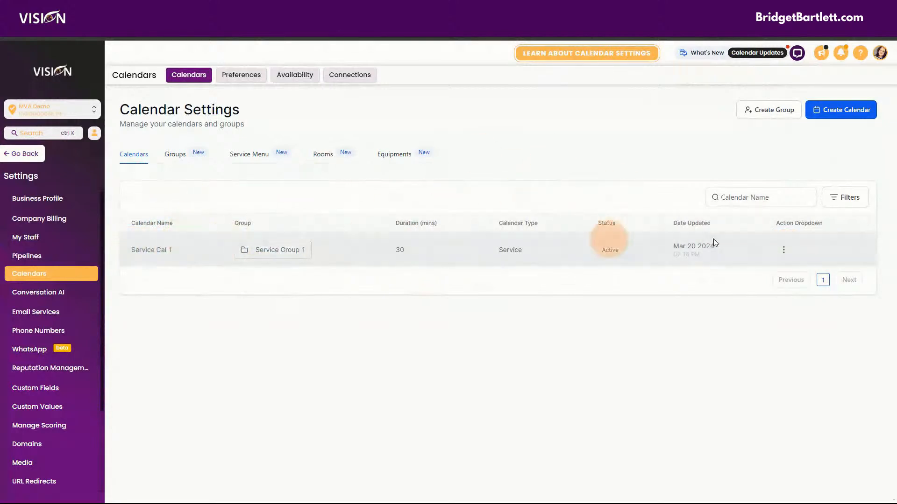
- Examine the groups that Service Cal 1 can be moved to, and close the group selection without changing it
{"action": "left_click", "coordinate": [783, 250]}
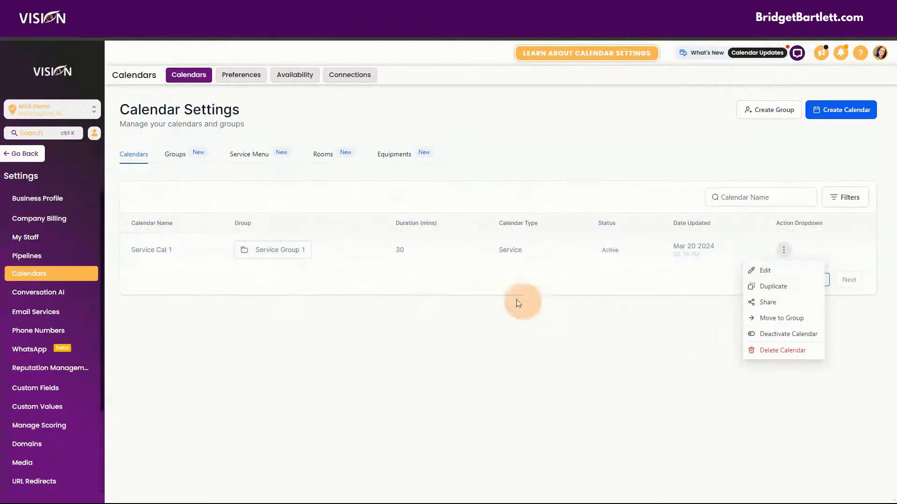
{"action": "left_click", "coordinate": [765, 321]}
{"action": "left_click", "coordinate": [428, 292]}
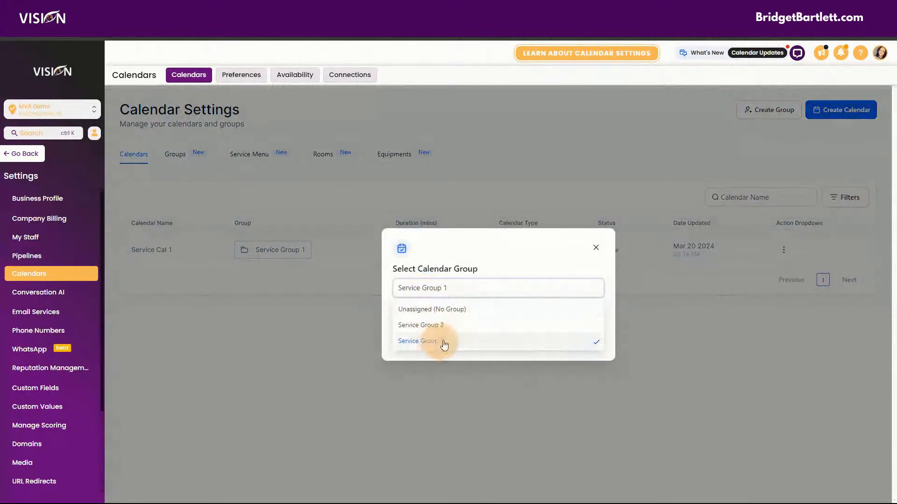
{"action": "left_click", "coordinate": [596, 247]}
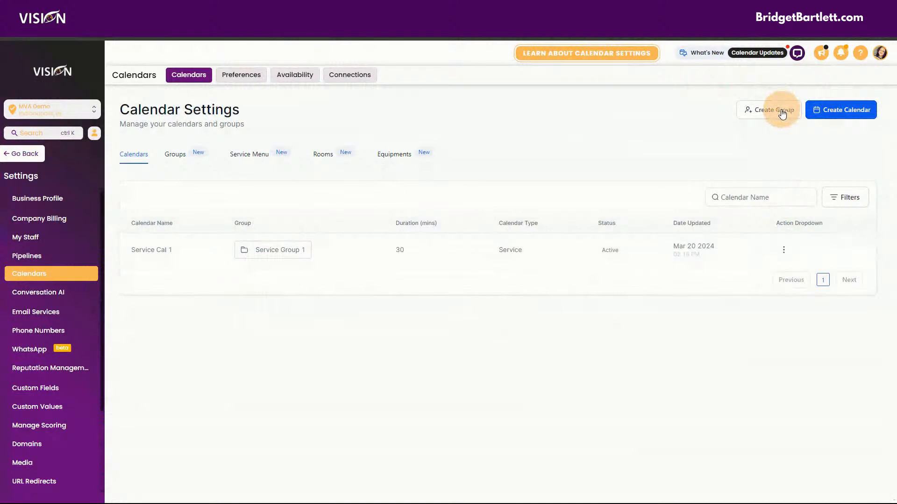
- Start a new service calendar named Service Cal 2 and assign Demo User 2 as its staff member
{"action": "left_click", "coordinate": [827, 116]}
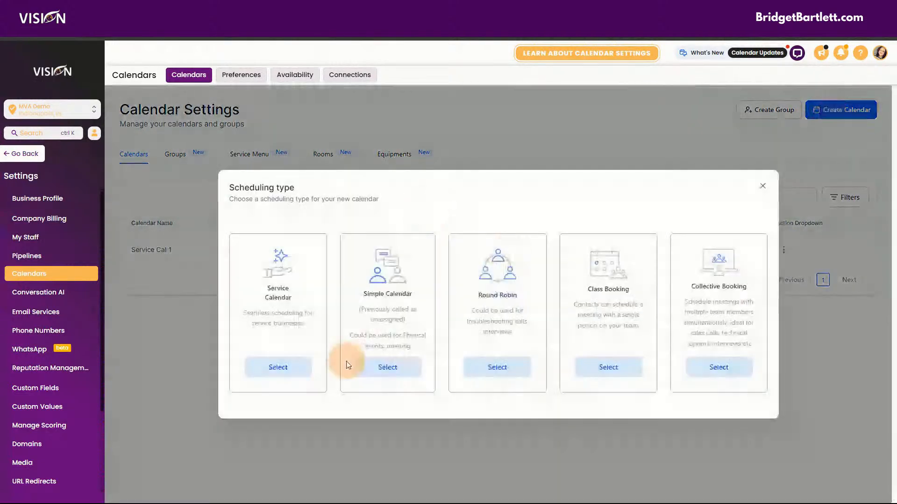
{"action": "left_click", "coordinate": [294, 363]}
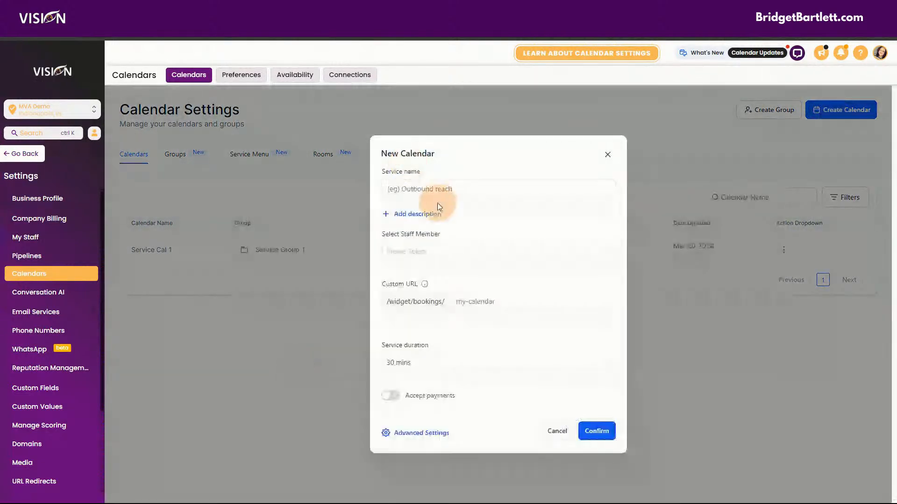
{"action": "left_click", "coordinate": [435, 193]}
{"action": "type", "text": "Service Cal 2"}
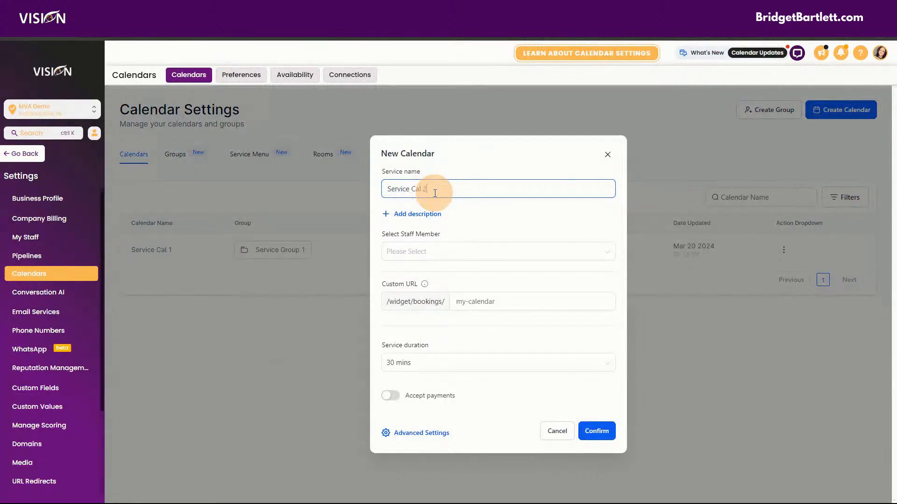
{"action": "left_click", "coordinate": [416, 247]}
{"action": "left_click", "coordinate": [411, 288]}
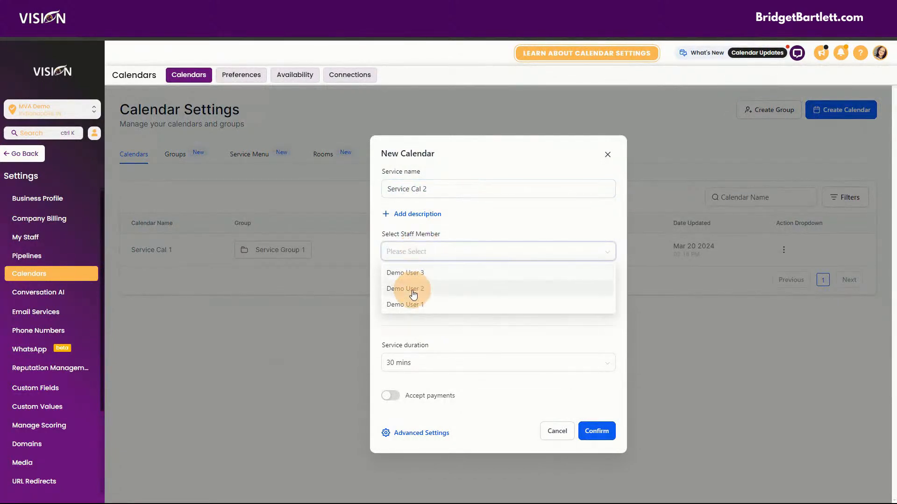
{"action": "left_click", "coordinate": [487, 224]}
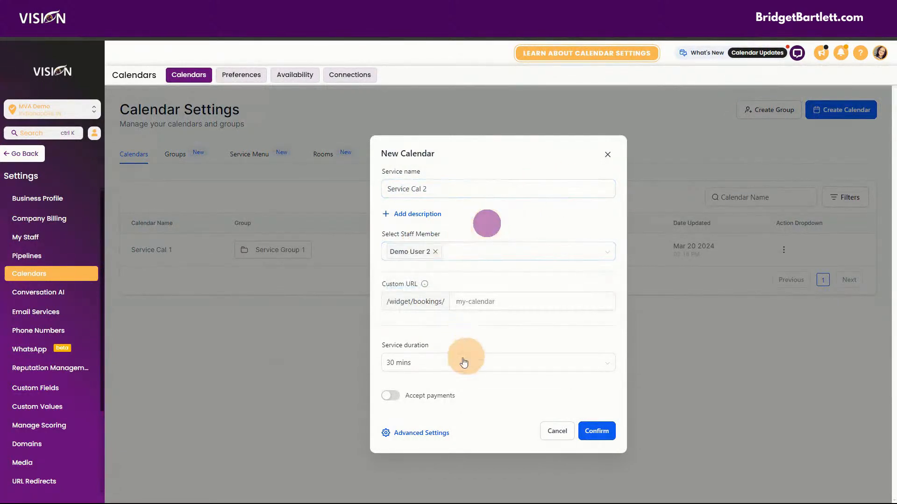
- Set the new calendar's custom URL to service-cal-2-test and its service duration to 60 mins
{"action": "left_click", "coordinate": [494, 300]}
{"action": "type", "text": "service"}
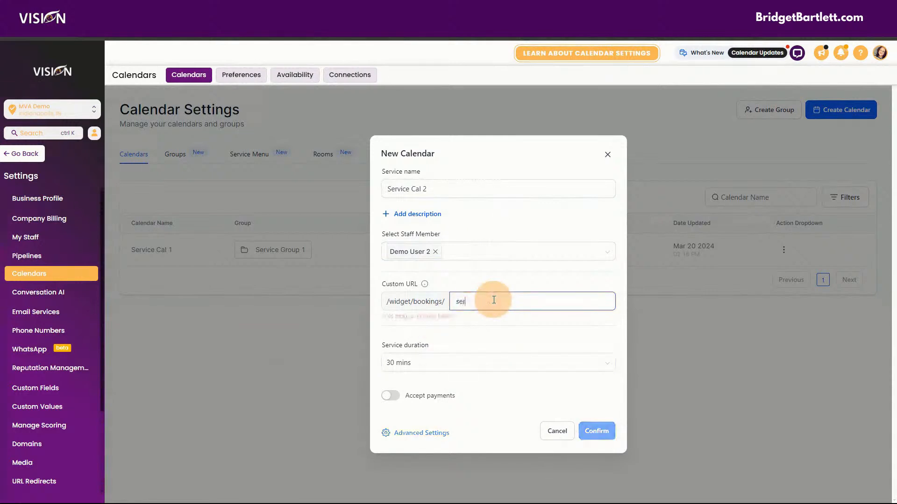
{"action": "type", "text": "ca"}
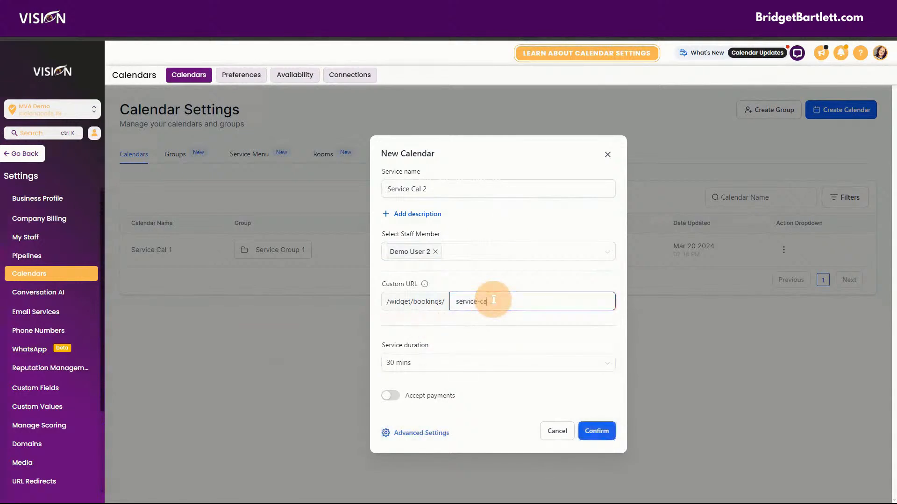
{"action": "type", "text": "l-2-test"}
{"action": "left_click", "coordinate": [406, 363]}
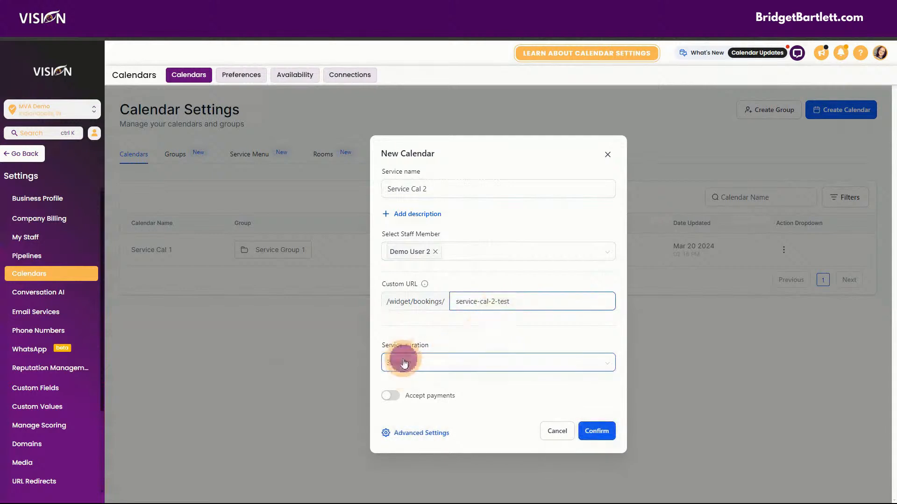
{"action": "left_click", "coordinate": [405, 437]}
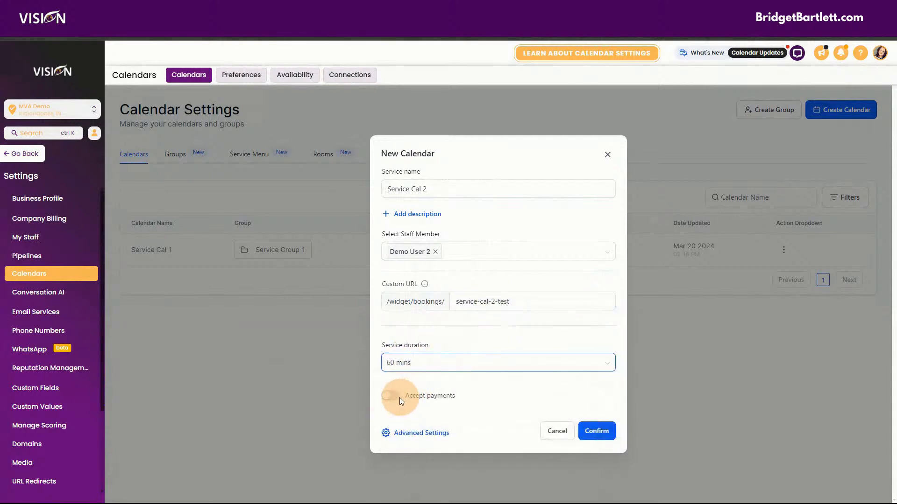
- In Service Cal 2's advanced availability settings, set a 15 mins buffer time and a minimum scheduling notice of 1 day
{"action": "left_click", "coordinate": [421, 433]}
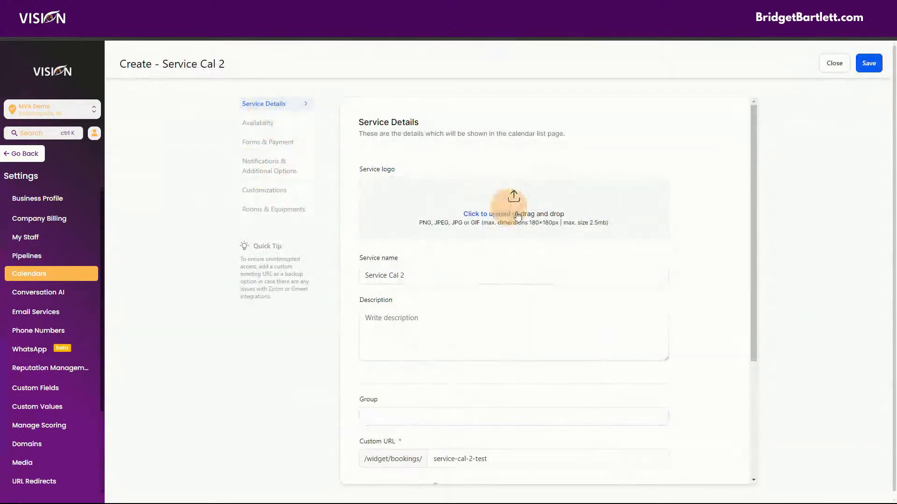
{"action": "scroll", "coordinate": [520, 249], "scroll_direction": "down", "scroll_amount": 3}
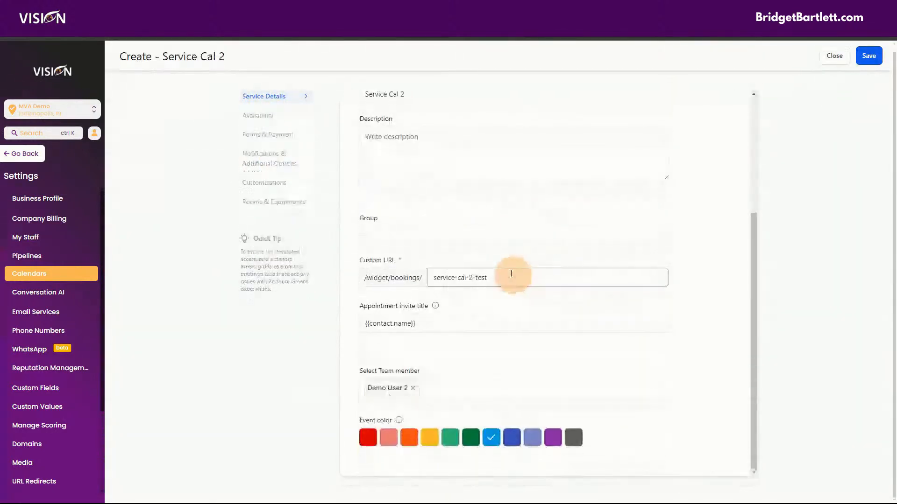
{"action": "left_click", "coordinate": [256, 116]}
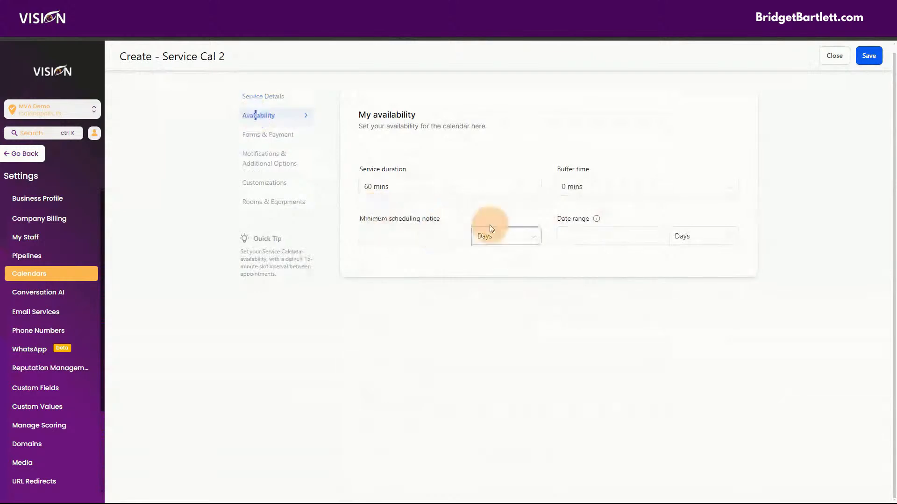
{"action": "left_click", "coordinate": [587, 193]}
{"action": "left_click", "coordinate": [579, 224]}
{"action": "left_click", "coordinate": [411, 240]}
{"action": "type", "text": "1"}
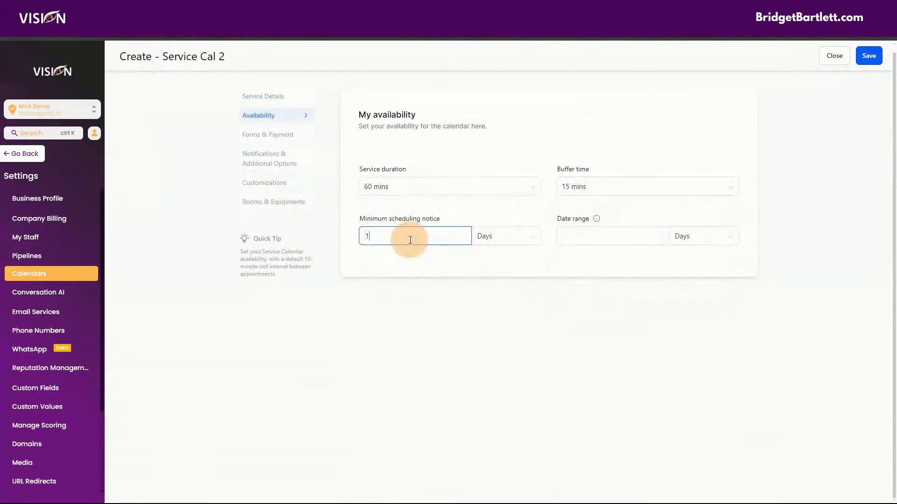
{"action": "left_click", "coordinate": [605, 231]}
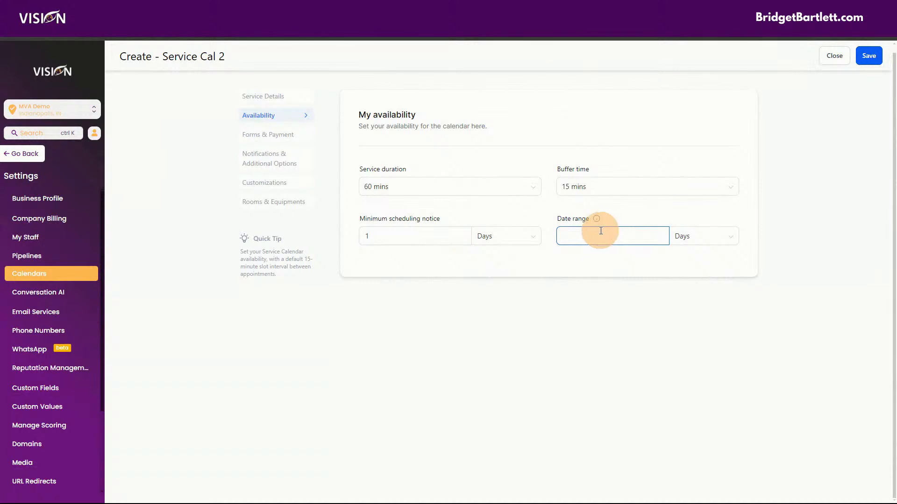
- Enable pre-populated fields for sticky contacts in Service Cal 2's form settings and check the remaining form and payment options
{"action": "left_click", "coordinate": [253, 135]}
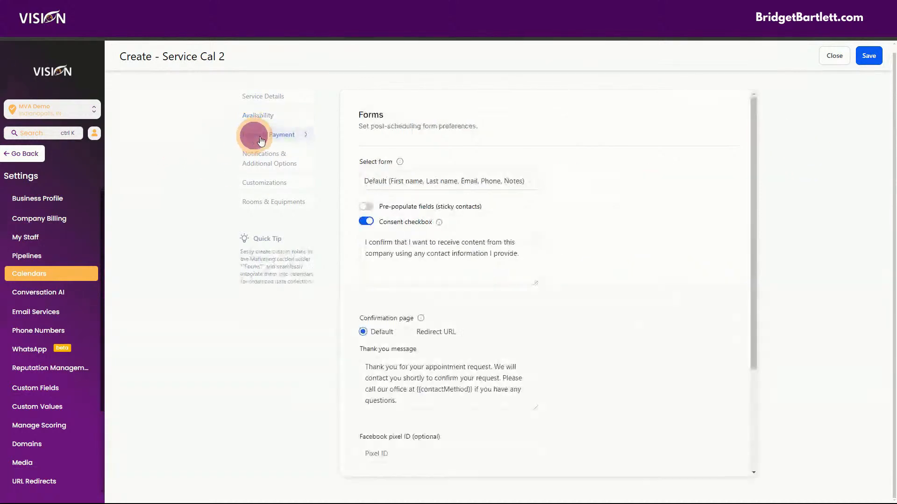
{"action": "left_click", "coordinate": [365, 207]}
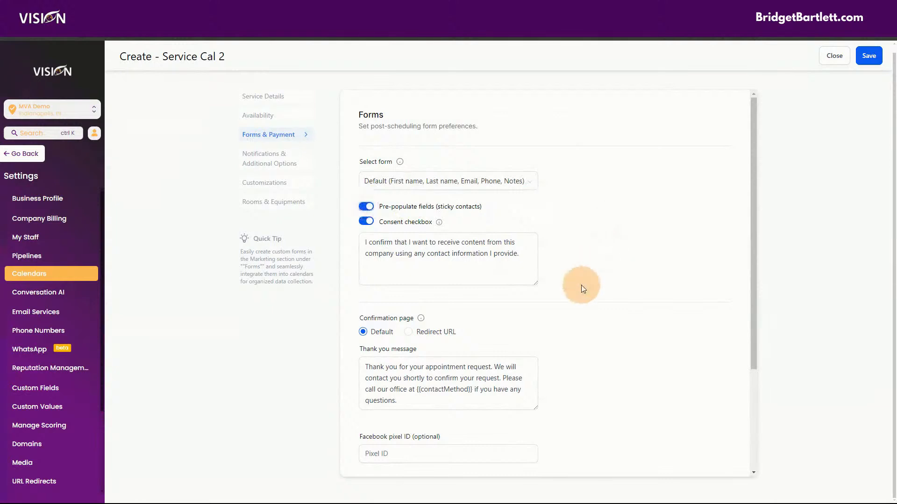
{"action": "scroll", "coordinate": [581, 285], "scroll_direction": "down", "scroll_amount": 3}
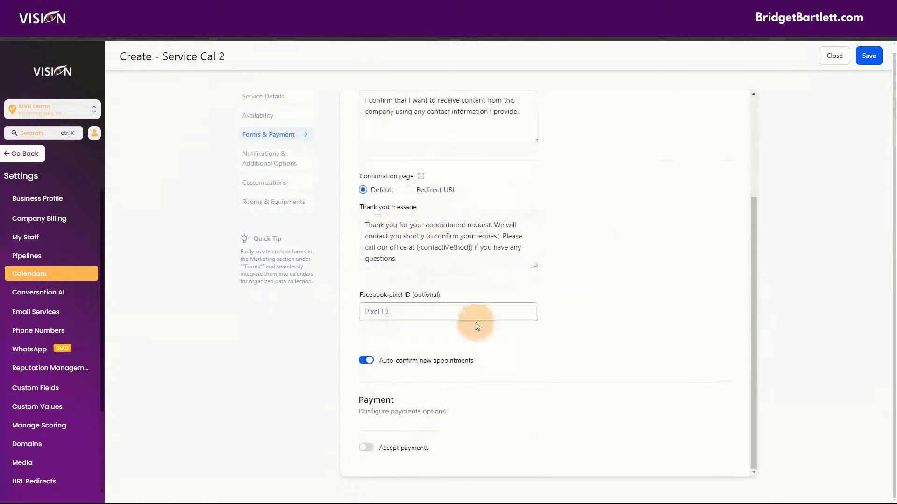
- In Service Cal 2's notification options, allow Google / Outlook Calendar to send invitation and update emails to attendees
{"action": "left_click", "coordinate": [272, 159]}
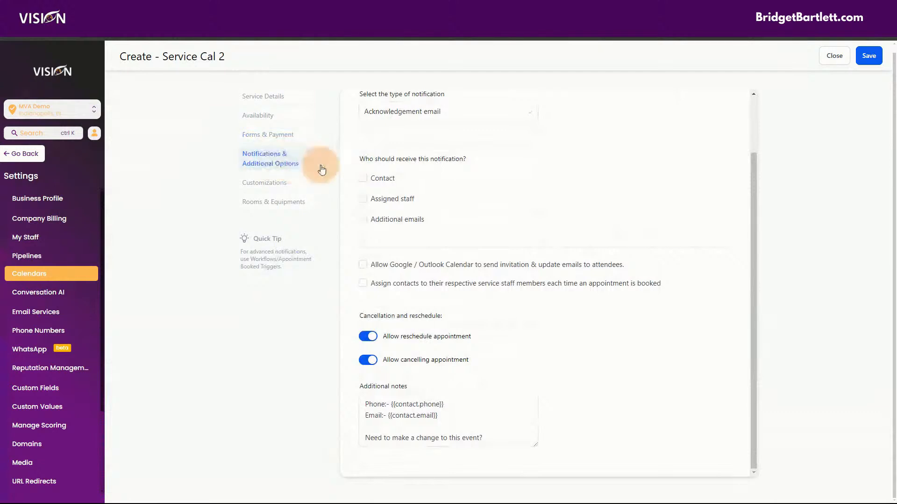
{"action": "scroll", "coordinate": [502, 283], "scroll_direction": "up", "scroll_amount": 1}
{"action": "scroll", "coordinate": [499, 261], "scroll_direction": "up", "scroll_amount": 1}
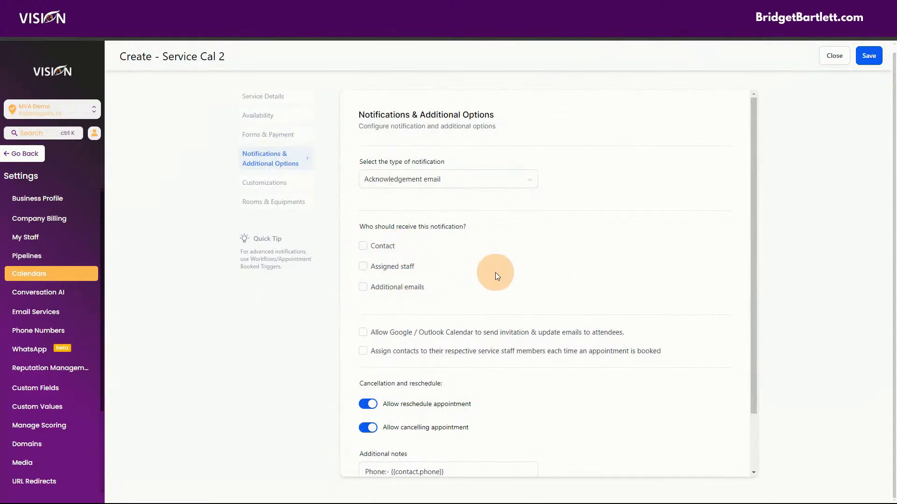
{"action": "scroll", "coordinate": [443, 257], "scroll_direction": "down", "scroll_amount": 1}
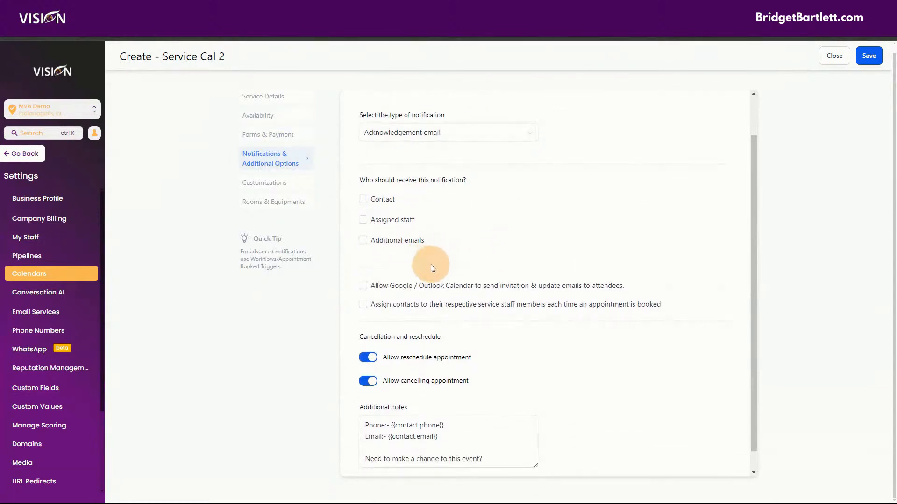
{"action": "left_click", "coordinate": [363, 285]}
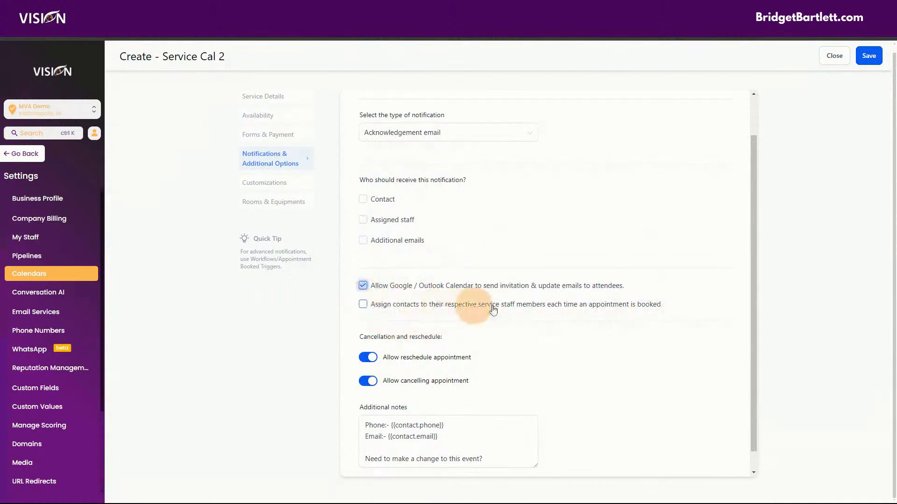
{"action": "scroll", "coordinate": [522, 408], "scroll_direction": "down", "scroll_amount": 1}
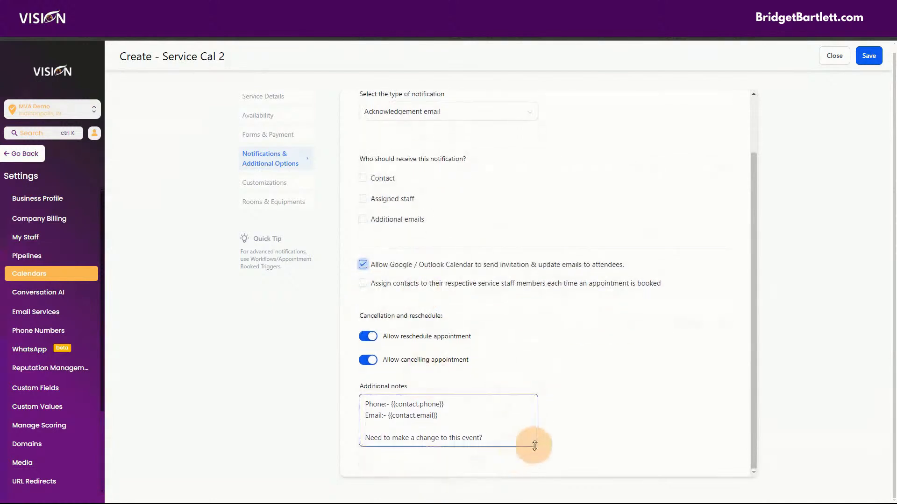
- Check Service Cal 2's widget customizations and its bookable rooms and equipments, and save the calendar
{"action": "left_click", "coordinate": [276, 184]}
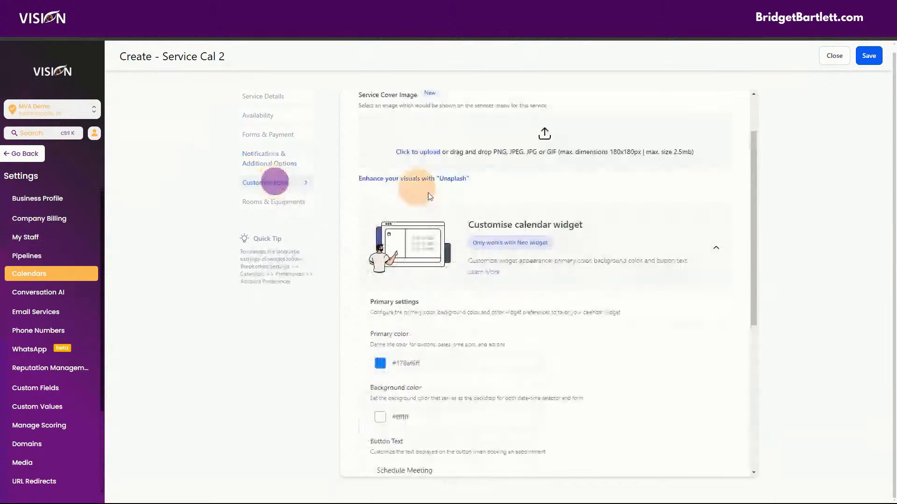
{"action": "scroll", "coordinate": [510, 210], "scroll_direction": "up", "scroll_amount": 1}
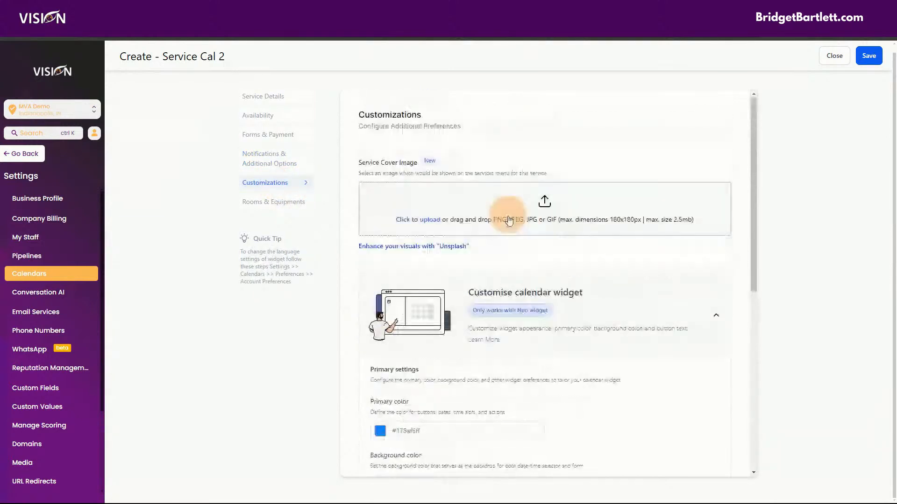
{"action": "scroll", "coordinate": [617, 294], "scroll_direction": "down", "scroll_amount": 5}
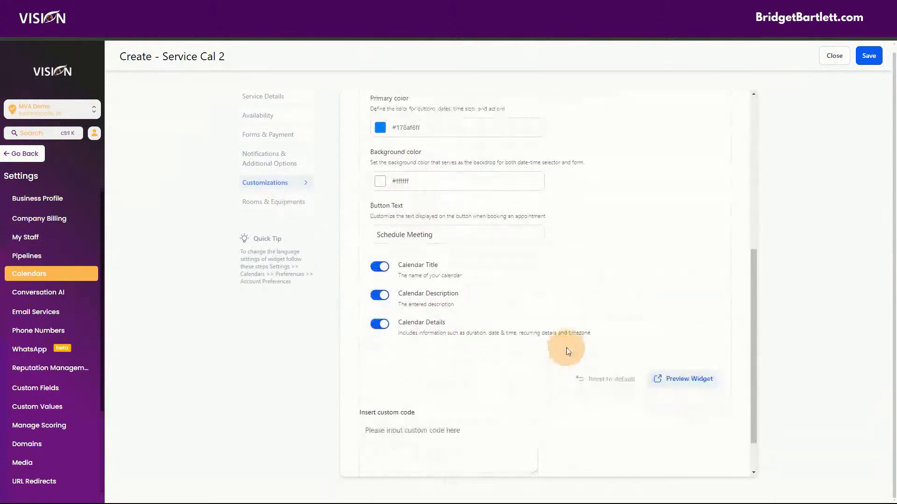
{"action": "scroll", "coordinate": [616, 348], "scroll_direction": "down", "scroll_amount": 2}
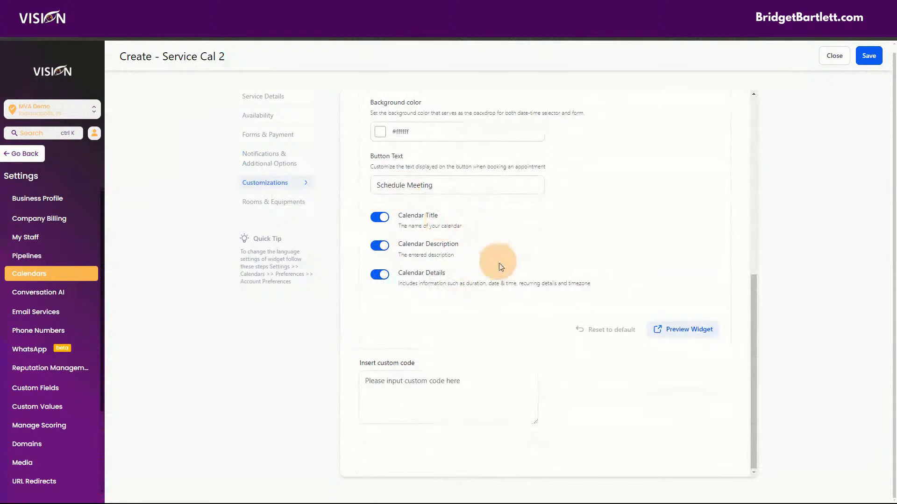
{"action": "left_click", "coordinate": [273, 202]}
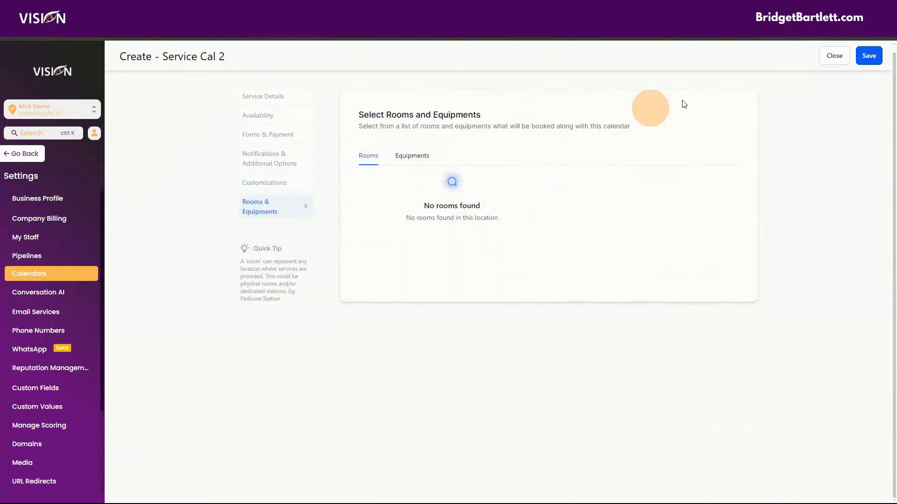
{"action": "left_click", "coordinate": [868, 56]}
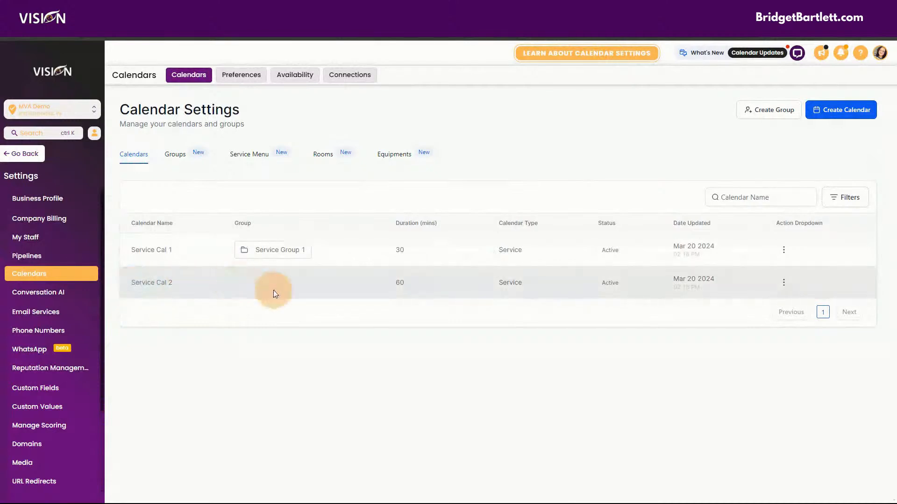
- Move Service Cal 2 to Service Group 2, acknowledging that its legacy link stops working
{"action": "left_click", "coordinate": [784, 283]}
{"action": "left_click", "coordinate": [761, 350]}
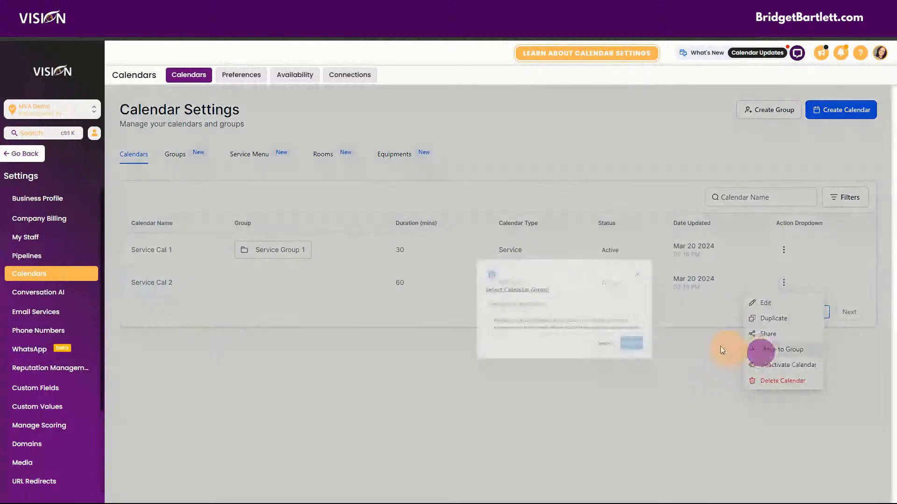
{"action": "left_click", "coordinate": [434, 292]}
{"action": "left_click", "coordinate": [422, 340]}
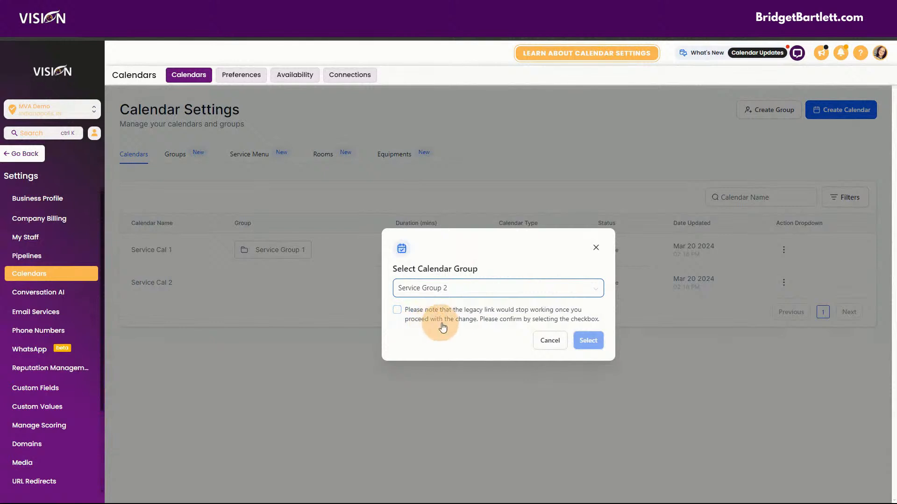
{"action": "left_click", "coordinate": [398, 311]}
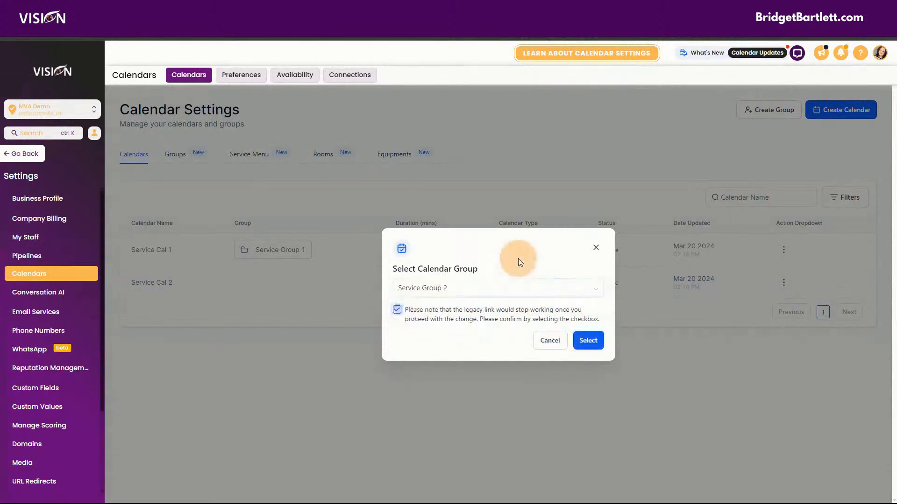
{"action": "left_click", "coordinate": [589, 340]}
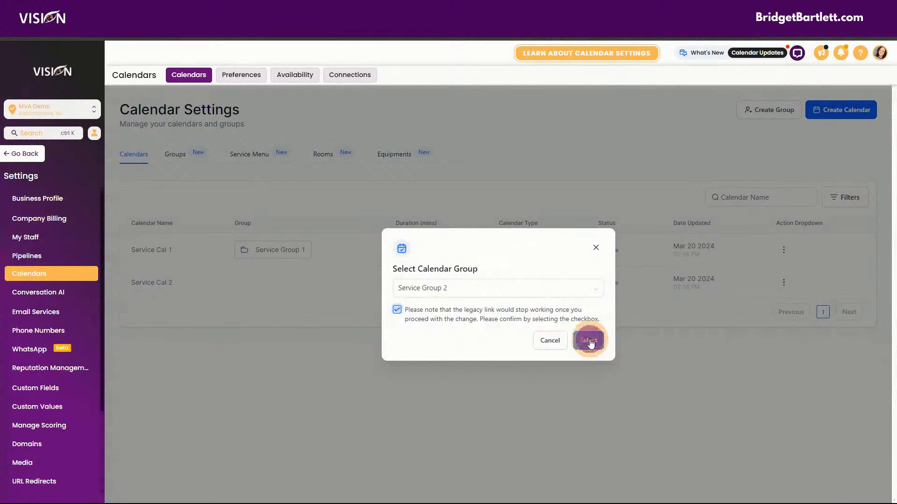
{"action": "left_click", "coordinate": [589, 342]}
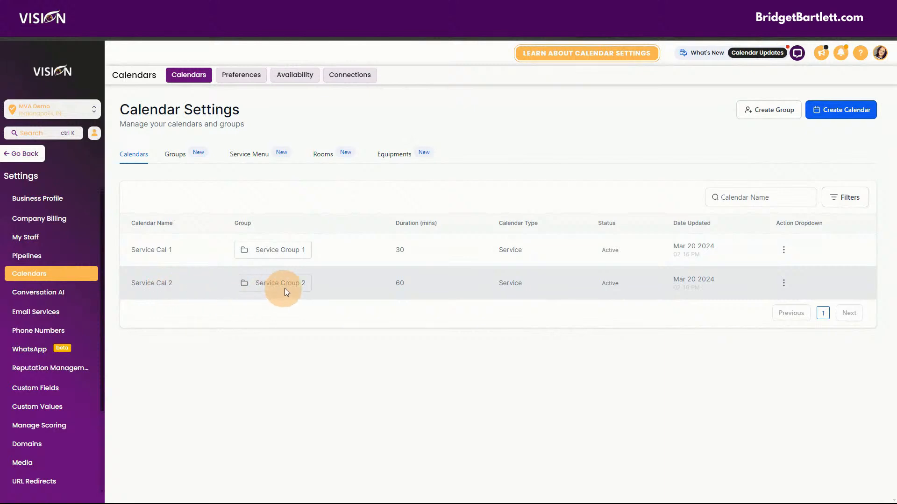
- Check the calendar groups and start a new room named Massage Room
{"action": "left_click", "coordinate": [184, 158]}
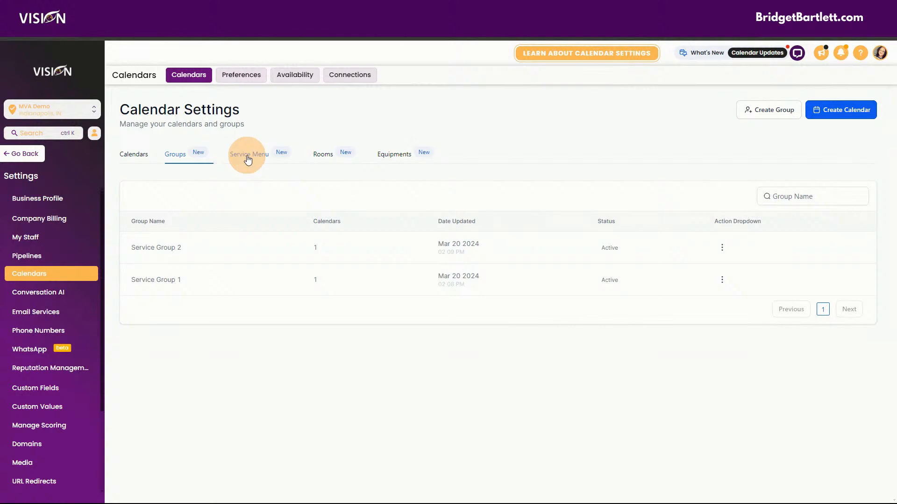
{"action": "left_click", "coordinate": [329, 159]}
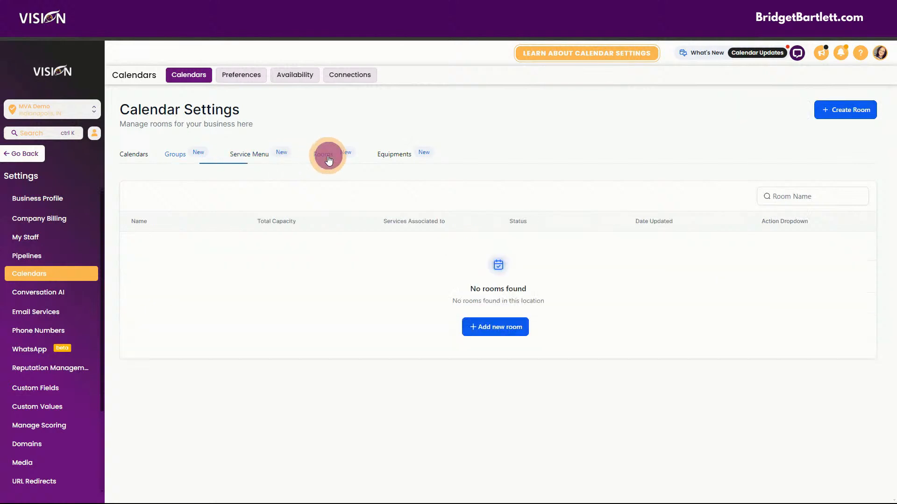
{"action": "left_click", "coordinate": [492, 327]}
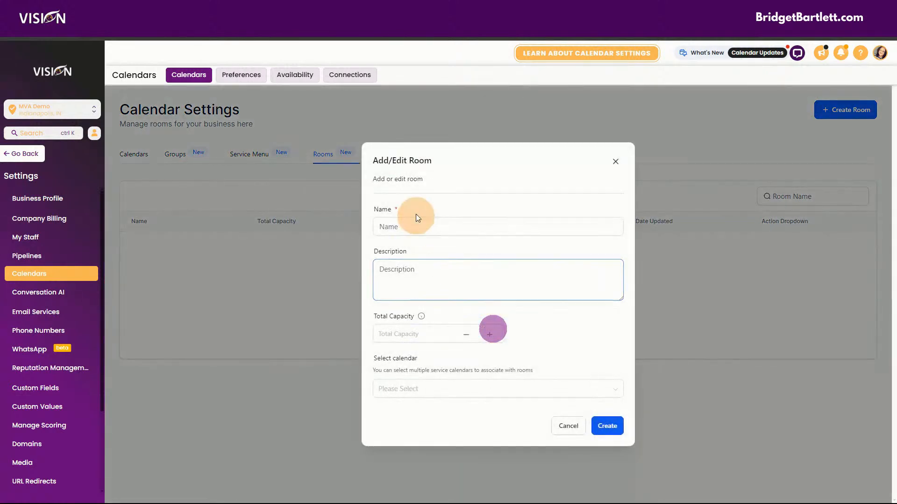
{"action": "left_click", "coordinate": [422, 231]}
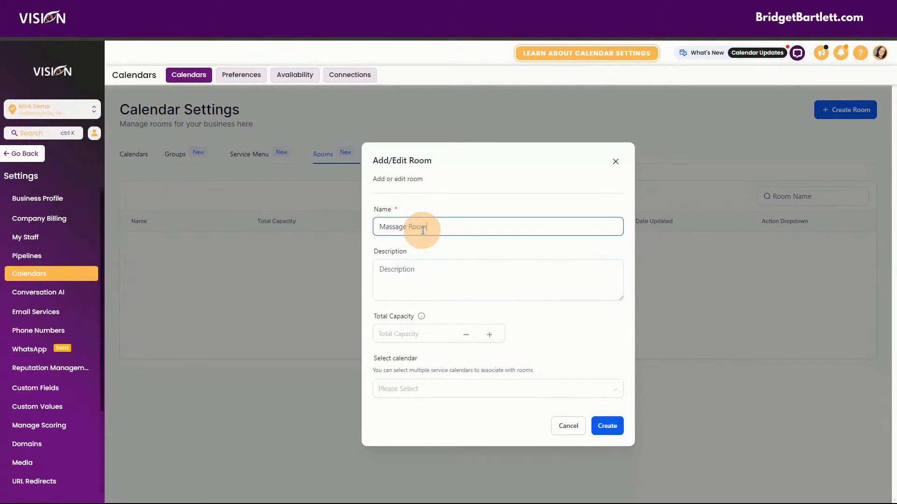
{"action": "left_click", "coordinate": [435, 226]}
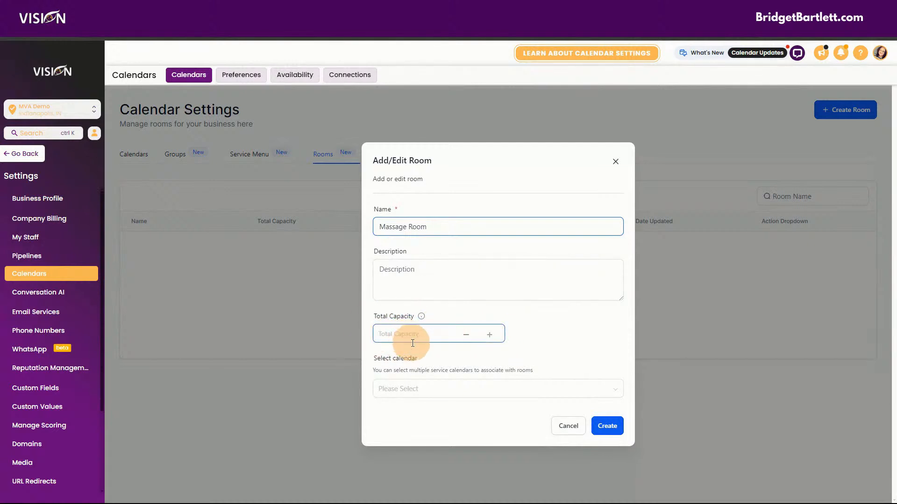
- Set the Massage Room's total capacity to 2, associate it with Service Cal 1, and create the room
{"action": "left_click", "coordinate": [423, 333]}
{"action": "type", "text": "2"}
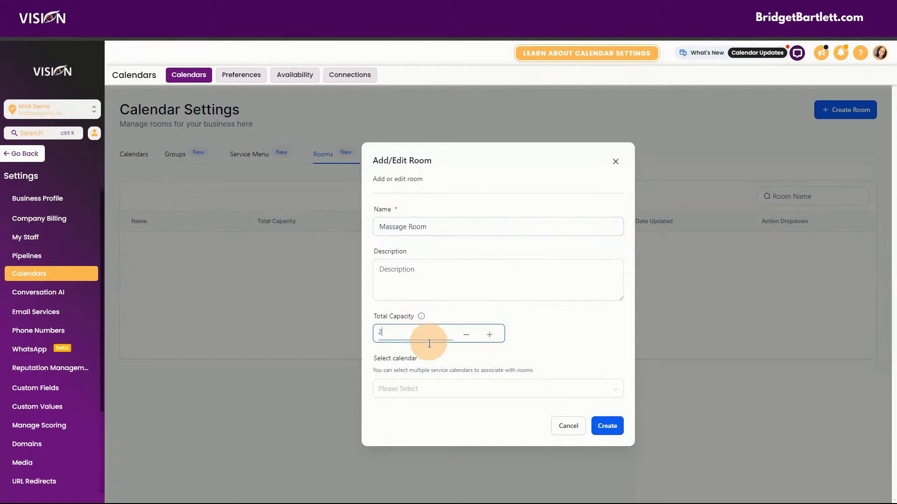
{"action": "left_click", "coordinate": [407, 391]}
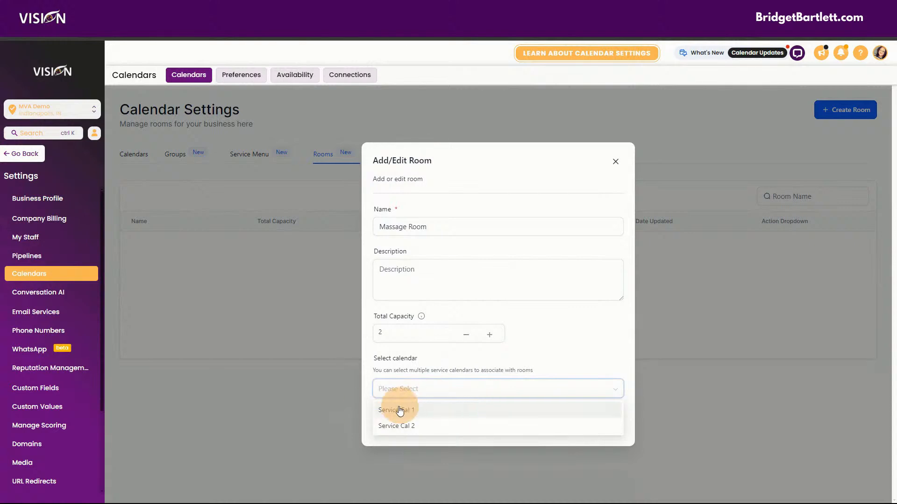
{"action": "left_click", "coordinate": [395, 410]}
{"action": "left_click", "coordinate": [540, 322]}
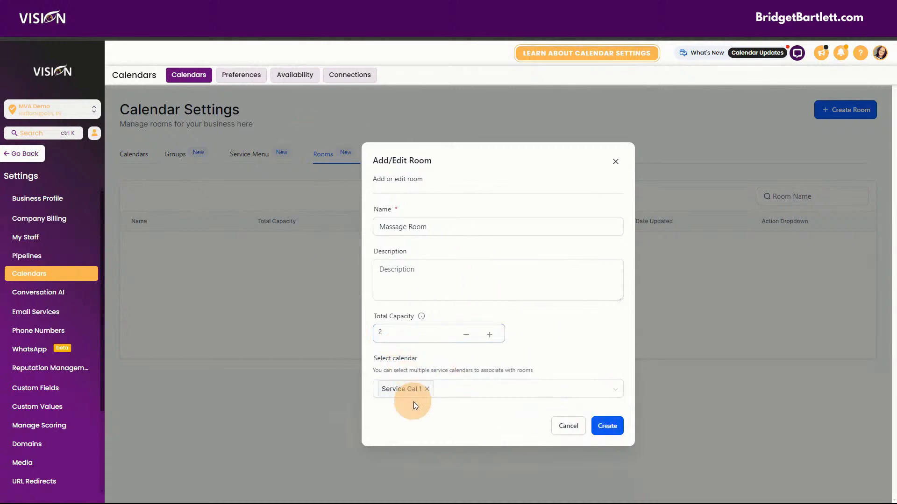
{"action": "left_click", "coordinate": [607, 426]}
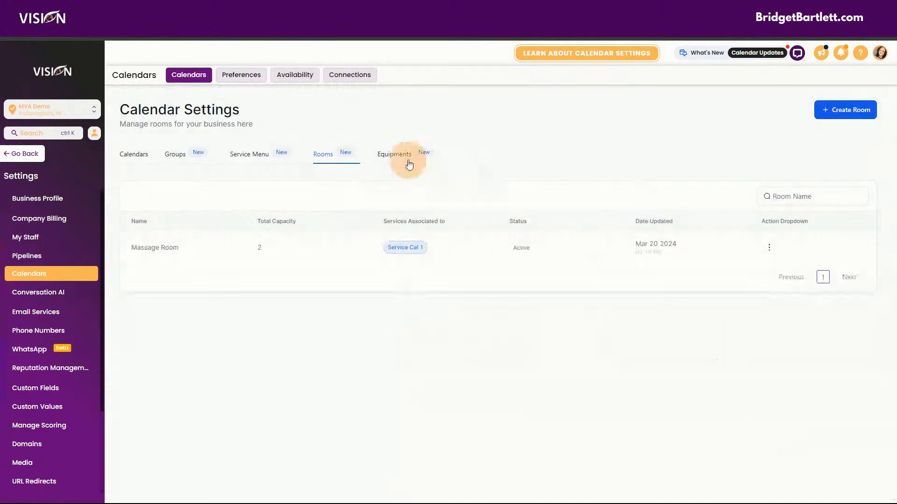
- Start a new equipment entry named Equipt 1
{"action": "left_click", "coordinate": [398, 155]}
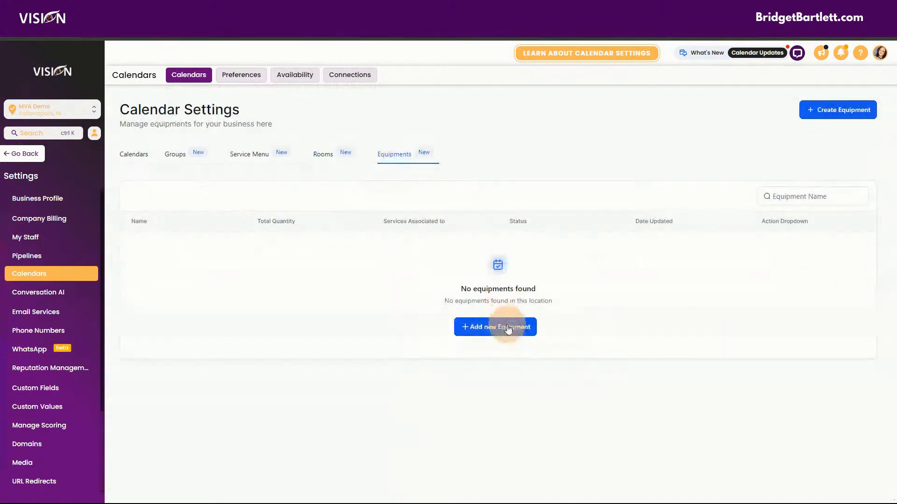
{"action": "left_click", "coordinate": [507, 326]}
{"action": "left_click", "coordinate": [407, 225]}
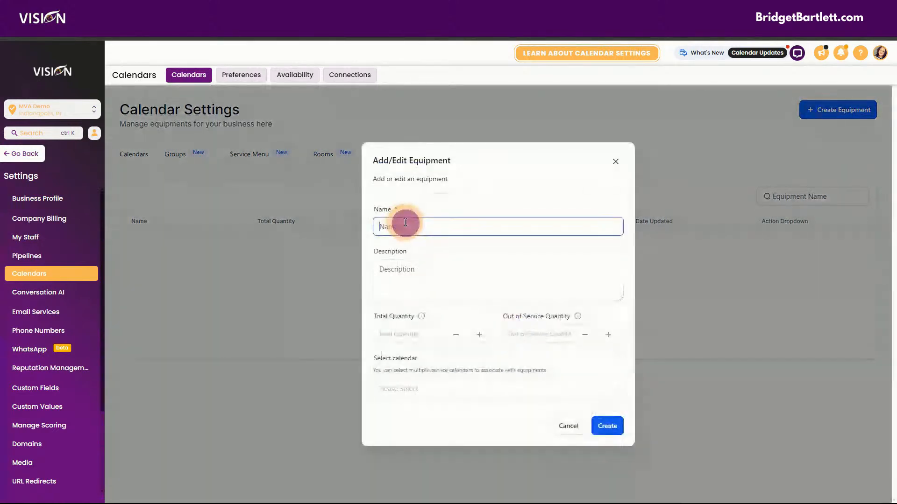
{"action": "type", "text": "Equipt 1"}
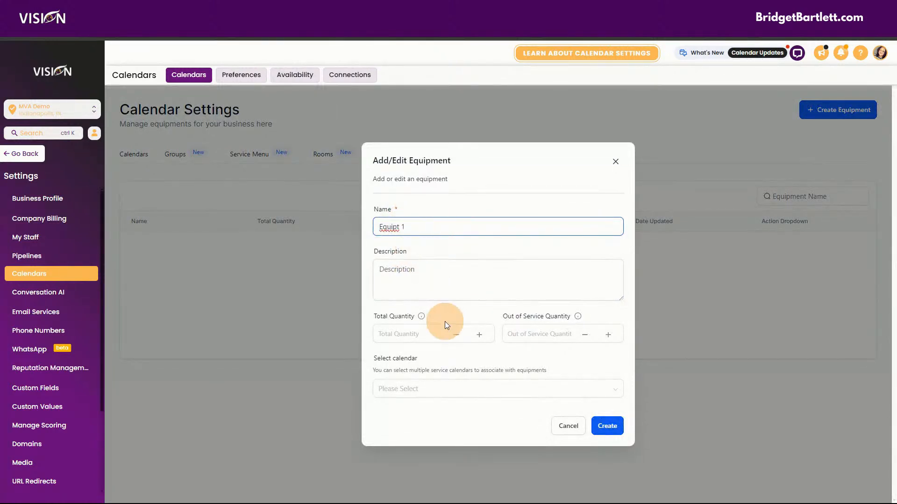
- Set Equipt 1's total quantity to 2 and out of service quantity to 1, associate it with Service Cal 2, and create it
{"action": "left_click", "coordinate": [425, 336]}
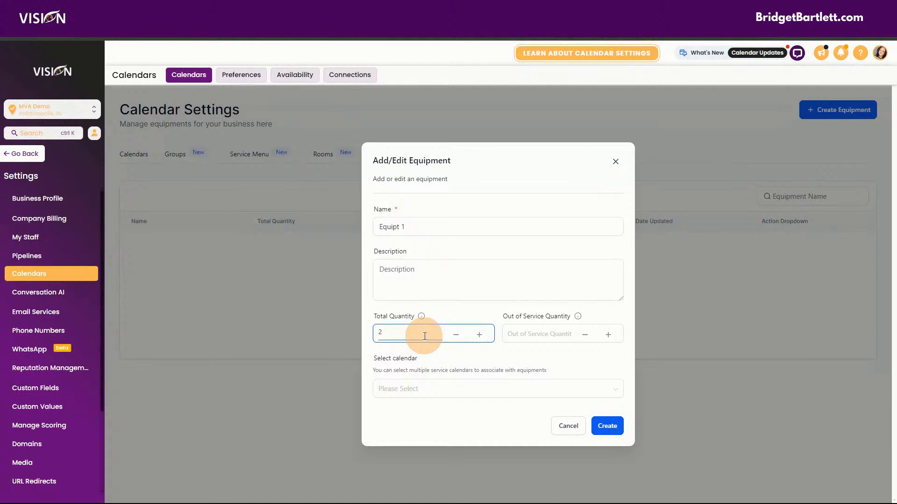
{"action": "left_click", "coordinate": [538, 335]}
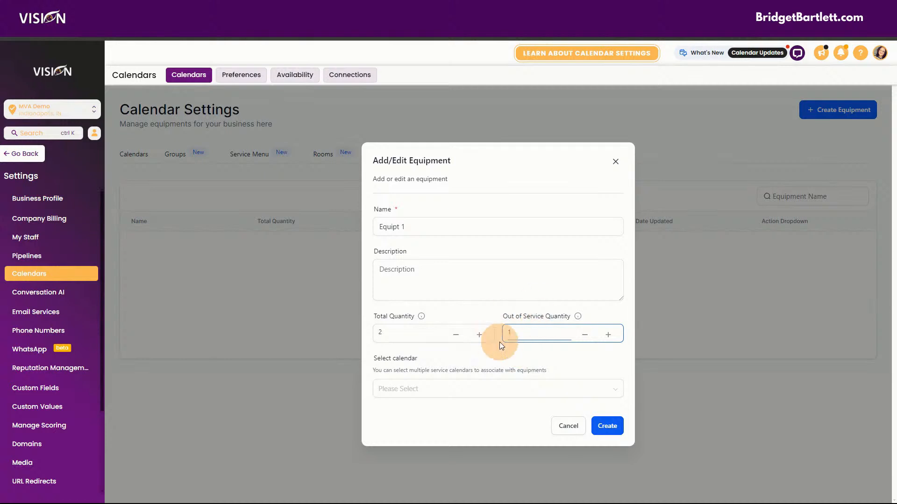
{"action": "left_click", "coordinate": [397, 389]}
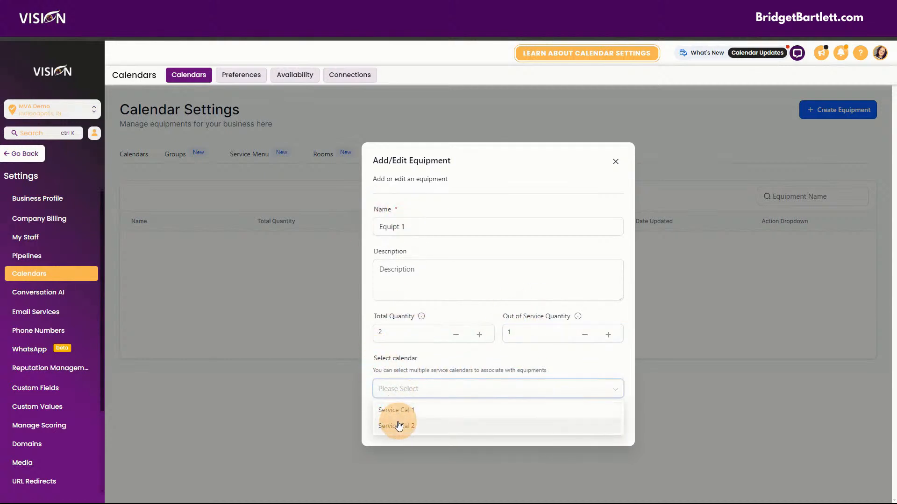
{"action": "left_click", "coordinate": [398, 427]}
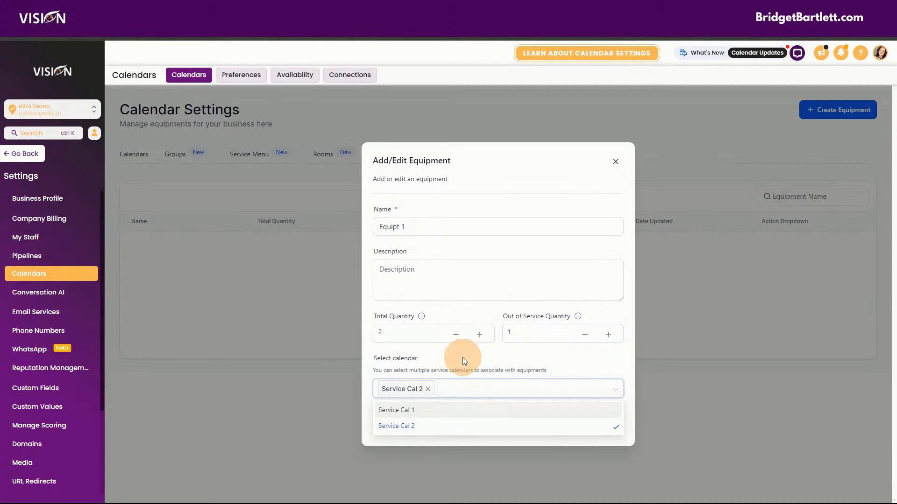
{"action": "left_click", "coordinate": [447, 360]}
{"action": "left_click", "coordinate": [604, 426]}
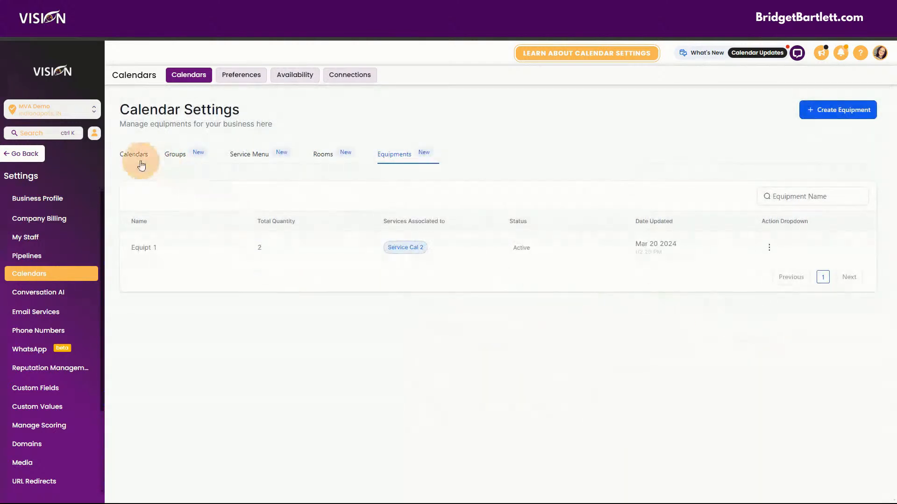
- Check which rooms and equipments are booked along with Service Cal 1, and close the calendar without saving
{"action": "left_click", "coordinate": [131, 159]}
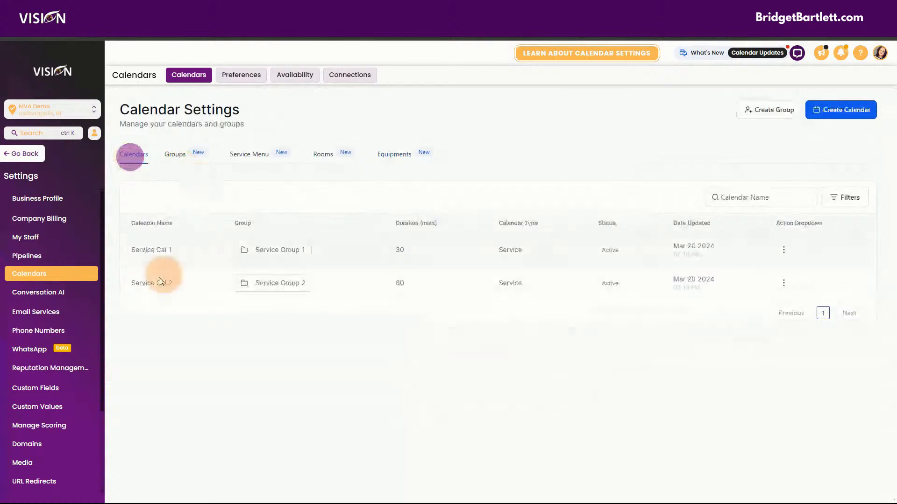
{"action": "left_click", "coordinate": [787, 251]}
{"action": "left_click", "coordinate": [789, 266]}
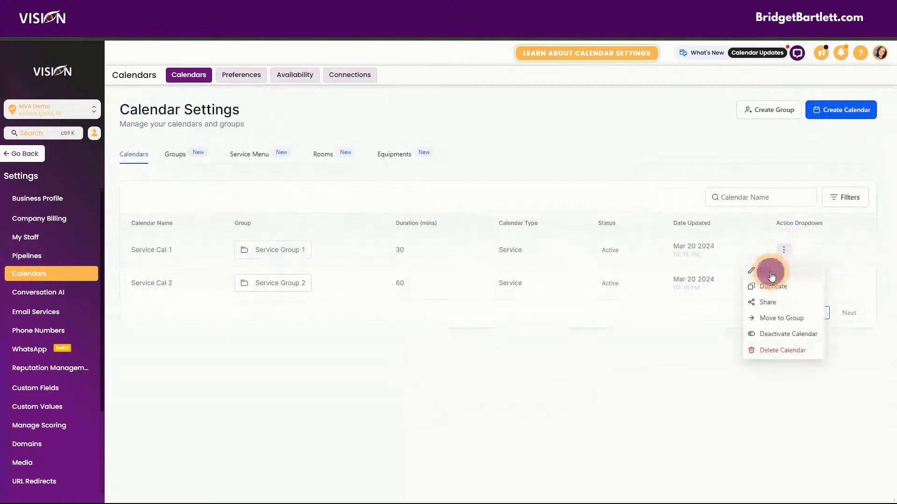
{"action": "left_click", "coordinate": [260, 210]}
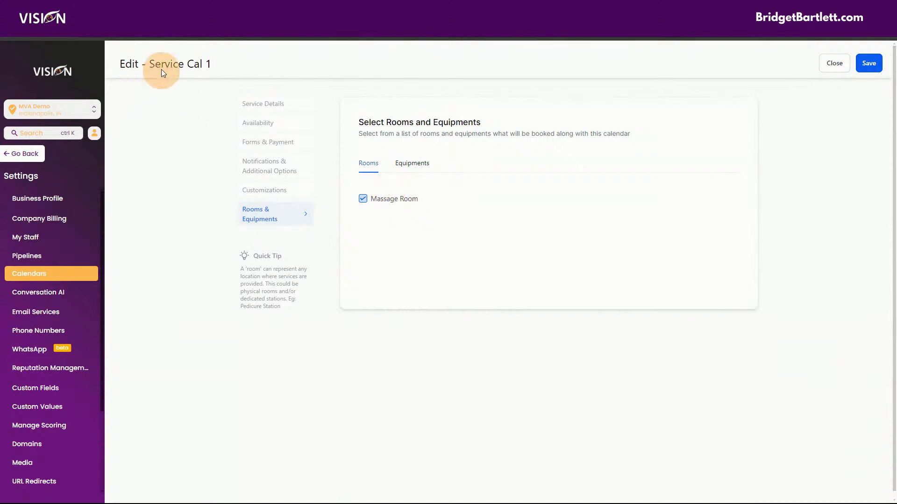
{"action": "left_click", "coordinate": [418, 163]}
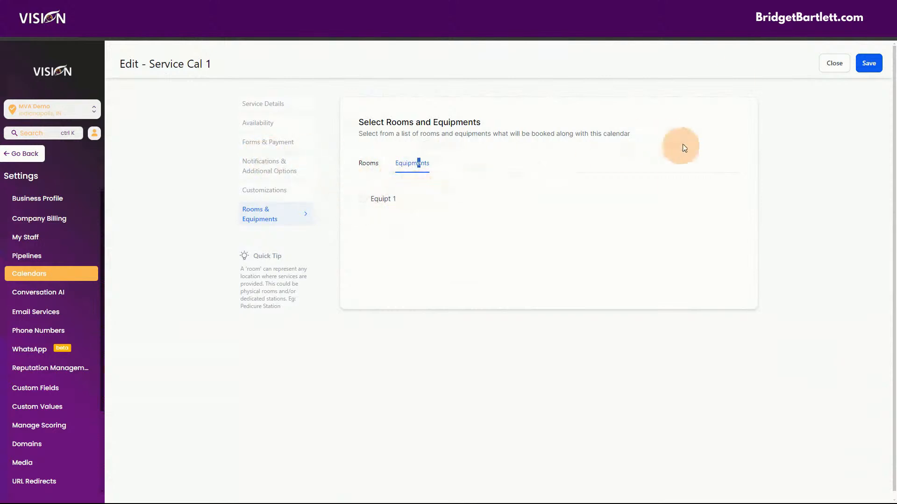
{"action": "left_click", "coordinate": [832, 64]}
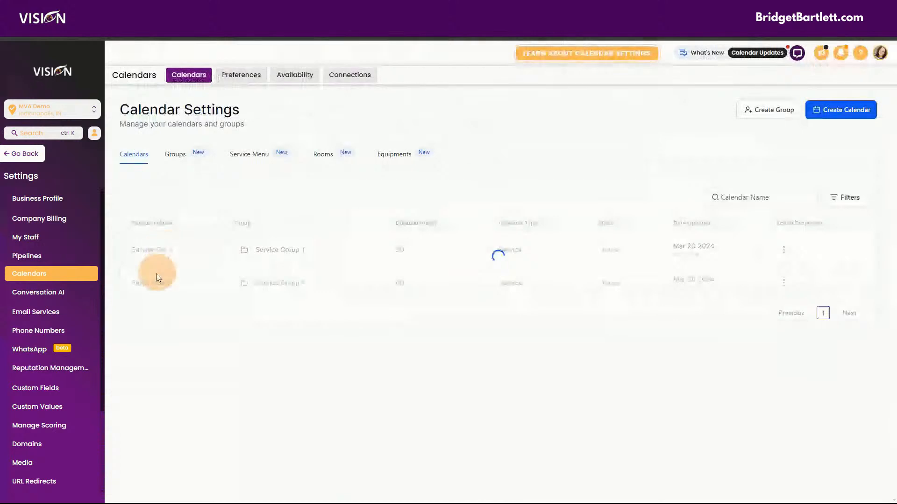
- Check which rooms and equipments are booked along with Service Cal 2, and close the calendar without saving
{"action": "left_click", "coordinate": [783, 283]}
{"action": "left_click", "coordinate": [764, 304]}
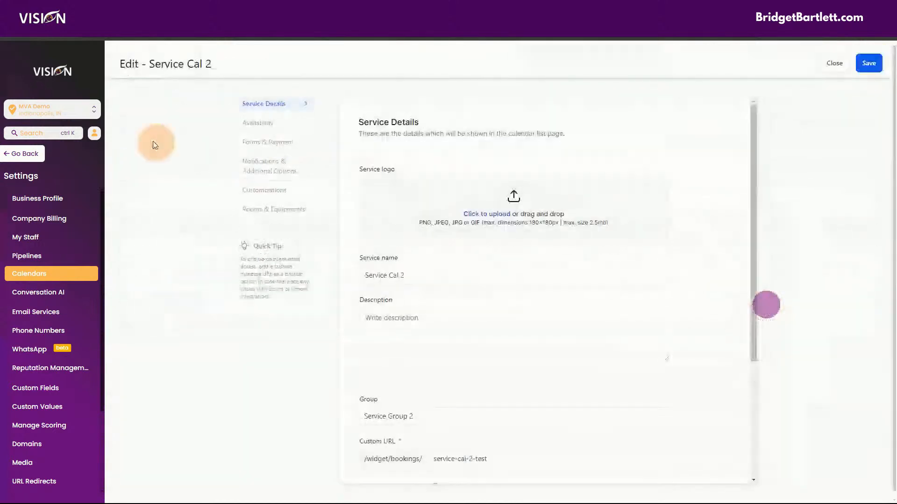
{"action": "left_click", "coordinate": [249, 214]}
{"action": "left_click", "coordinate": [426, 160]}
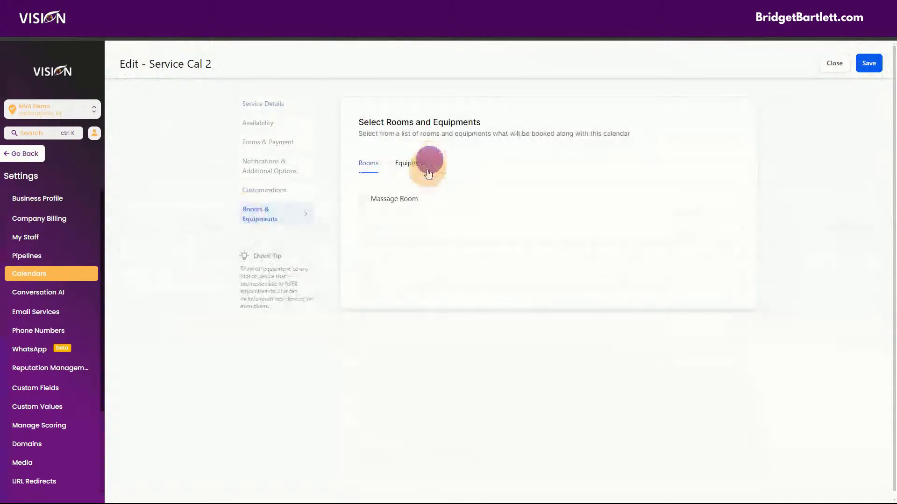
{"action": "left_click", "coordinate": [422, 162]}
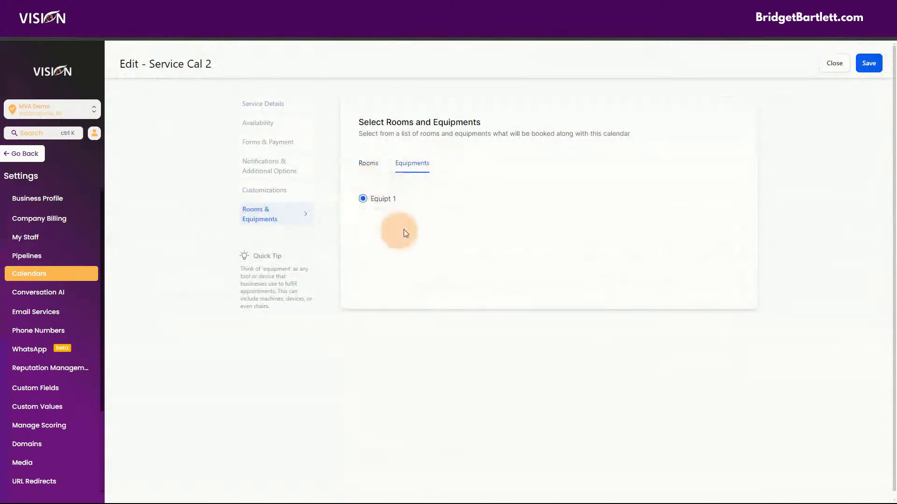
{"action": "left_click", "coordinate": [834, 64]}
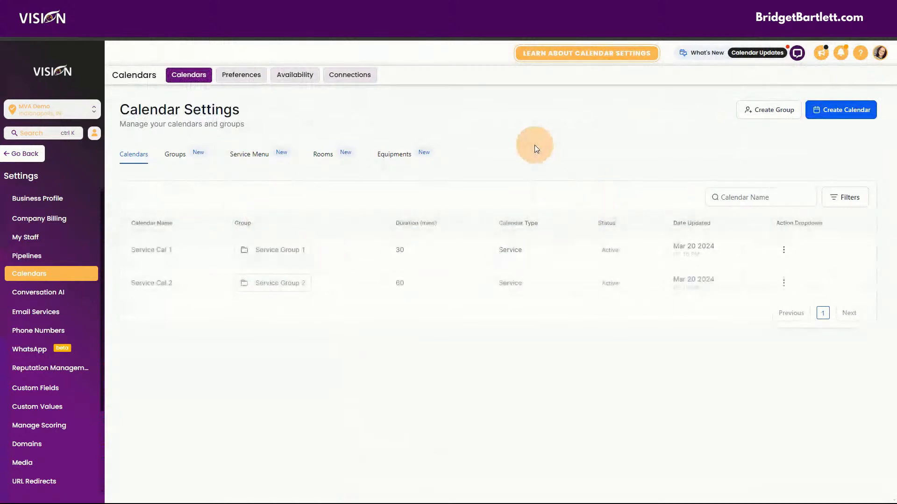
- Start a new service menu named Service Menu with the description "This so awesome!"
{"action": "left_click", "coordinate": [252, 158]}
{"action": "left_click", "coordinate": [484, 326]}
{"action": "left_click", "coordinate": [399, 237]}
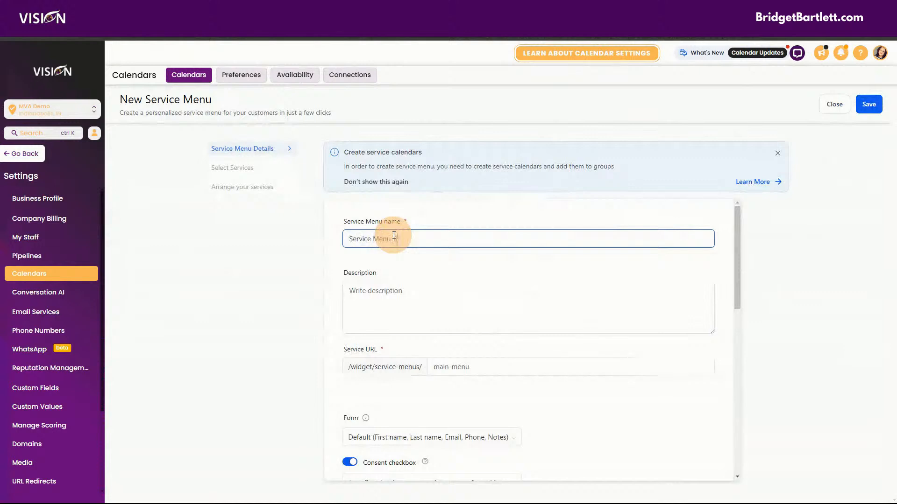
{"action": "left_click", "coordinate": [395, 280]}
{"action": "scroll", "coordinate": [410, 225], "scroll_direction": "down", "scroll_amount": 2}
{"action": "scroll", "coordinate": [410, 231], "scroll_direction": "up", "scroll_amount": 1}
{"action": "type", "text": "Thg"}
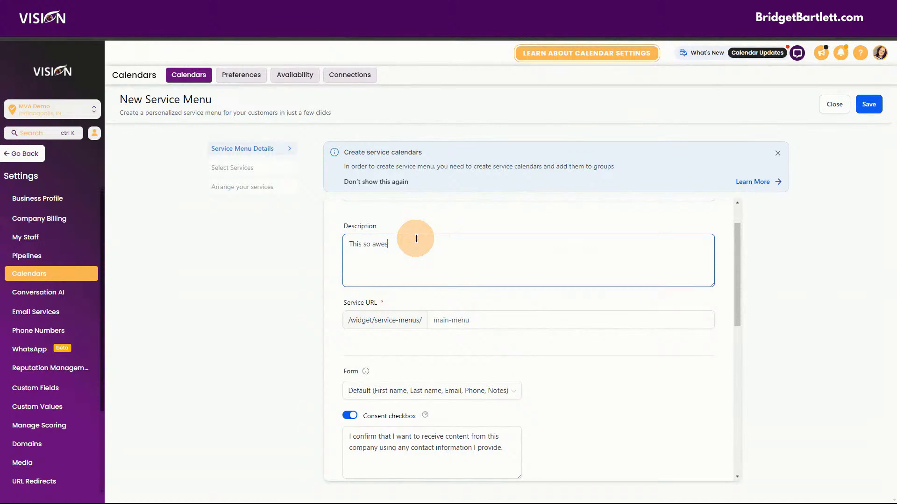
{"action": "type", "text": "!"}
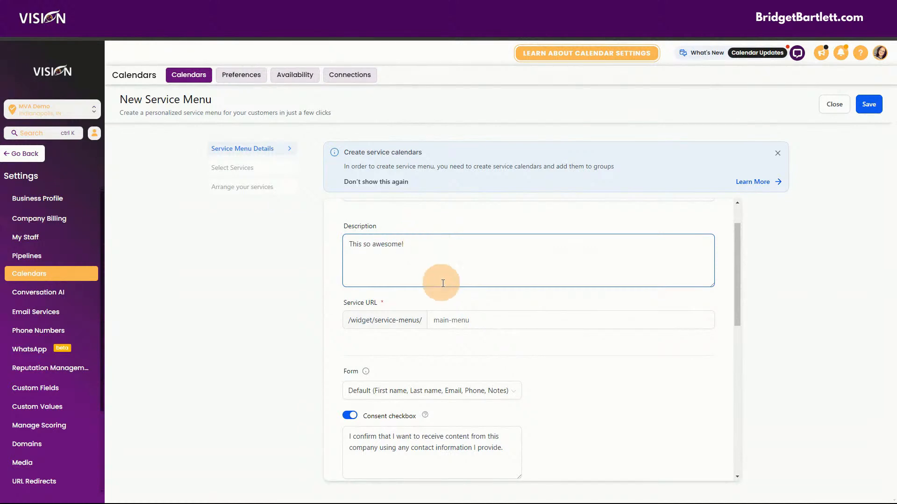
- Set the service URL ending to service-menu-training1 and review the form, consent, confirmation page and additional options
{"action": "left_click", "coordinate": [515, 317]}
{"action": "left_click", "coordinate": [514, 317]}
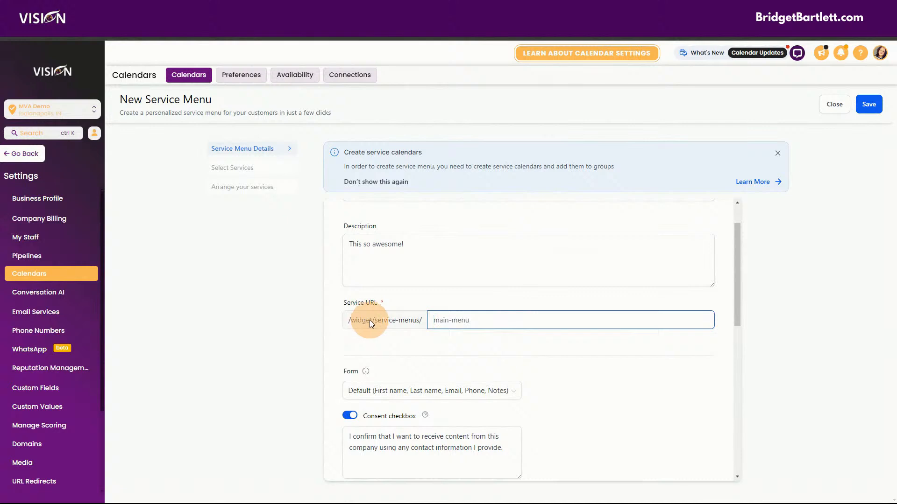
{"action": "left_click", "coordinate": [452, 322]}
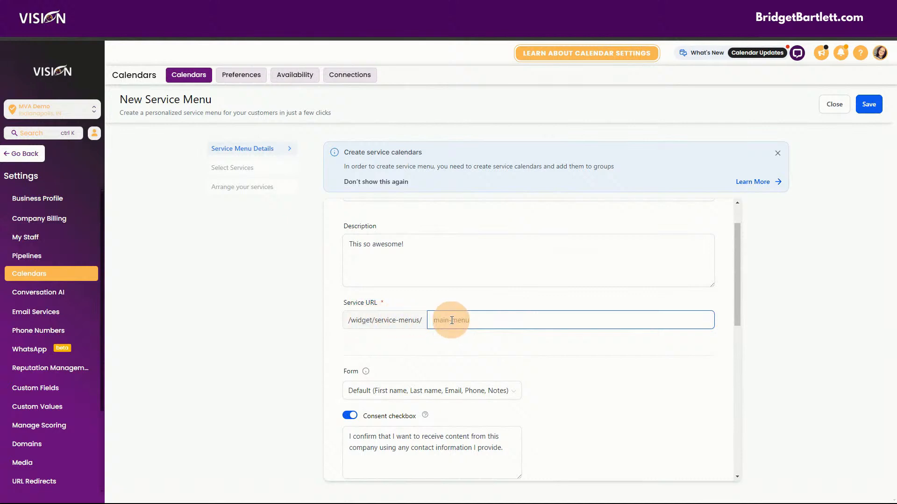
{"action": "type", "text": "service-menu-training1"}
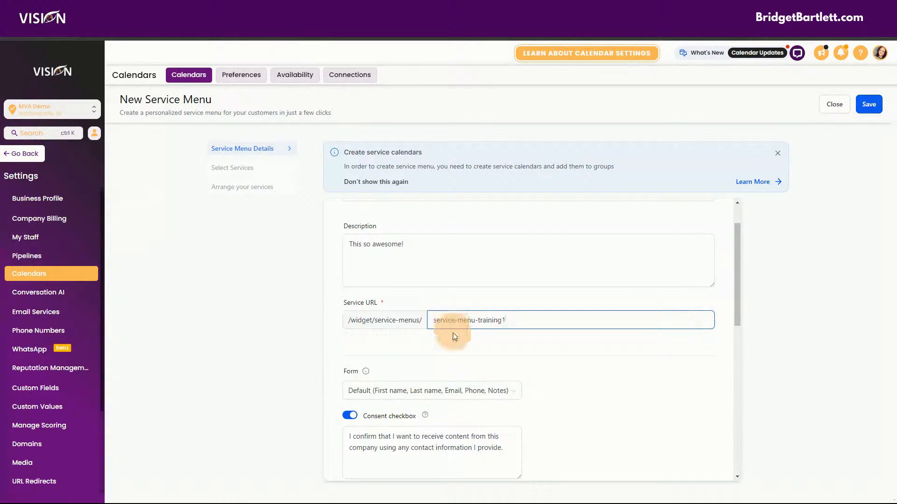
{"action": "scroll", "coordinate": [650, 414], "scroll_direction": "down", "scroll_amount": 3}
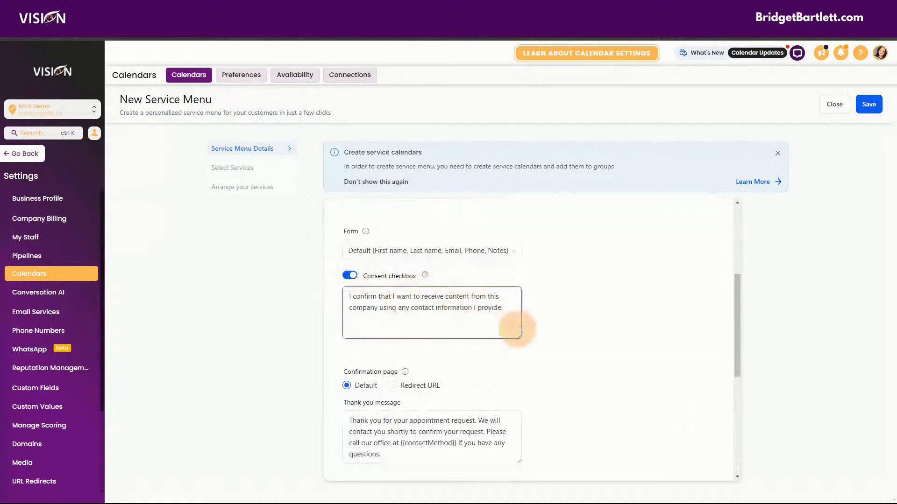
{"action": "scroll", "coordinate": [566, 362], "scroll_direction": "down", "scroll_amount": 3}
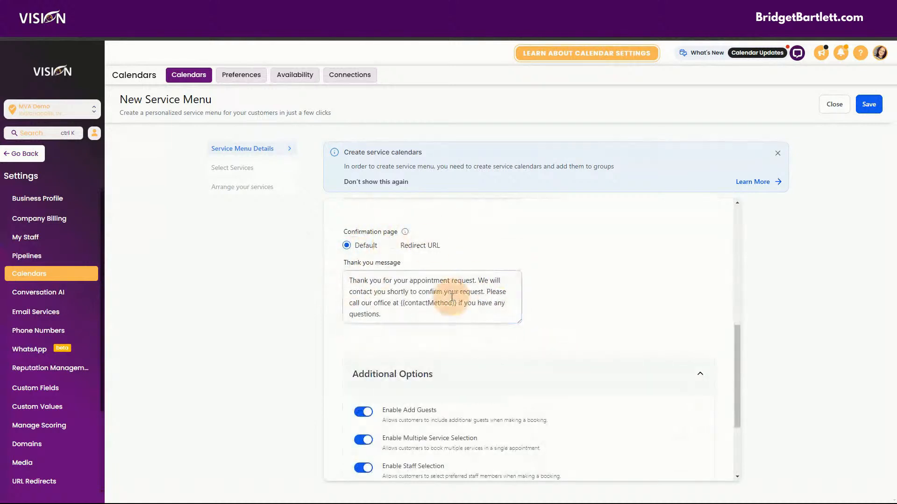
{"action": "scroll", "coordinate": [607, 391], "scroll_direction": "down", "scroll_amount": 1}
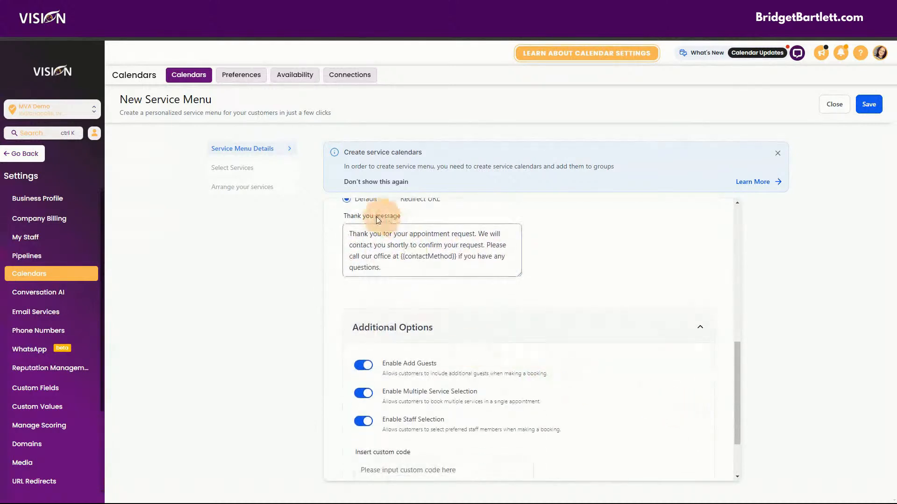
{"action": "scroll", "coordinate": [508, 324], "scroll_direction": "down", "scroll_amount": 2}
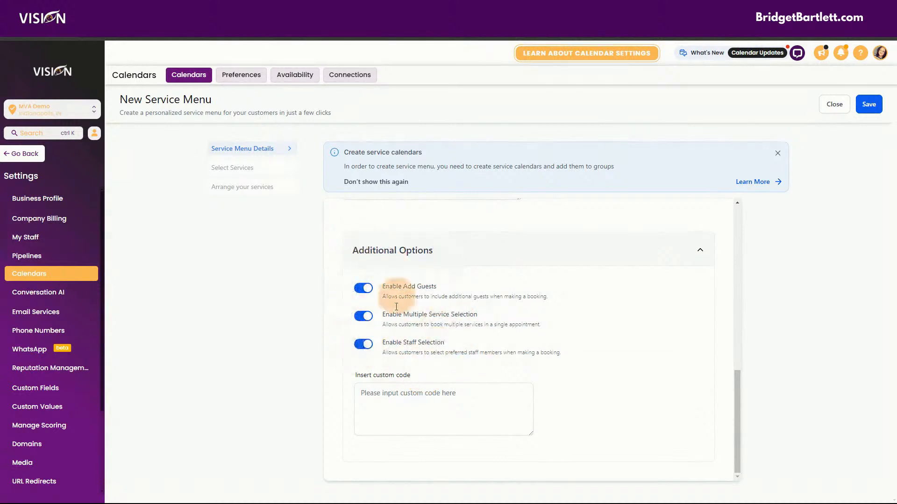
- Add all groups and their calendars to the service menu, and arrange Service Group 1 before Service Group 2
{"action": "left_click", "coordinate": [232, 166]}
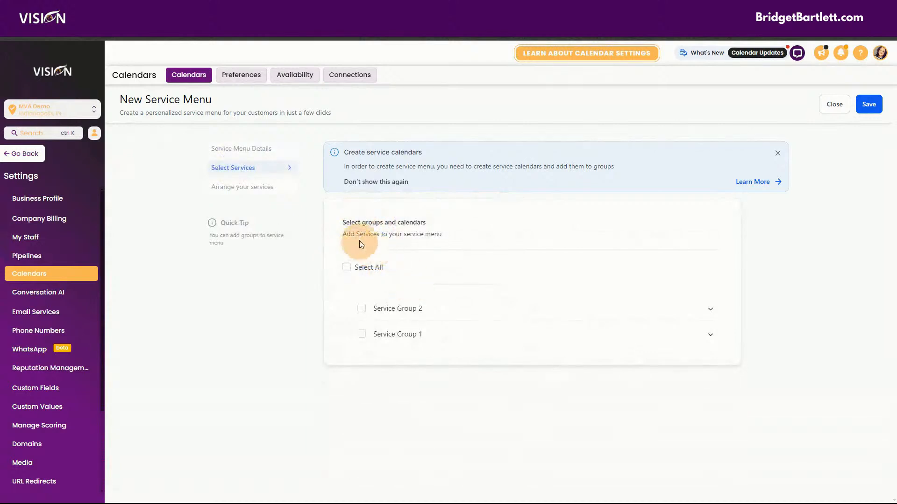
{"action": "left_click", "coordinate": [363, 309]}
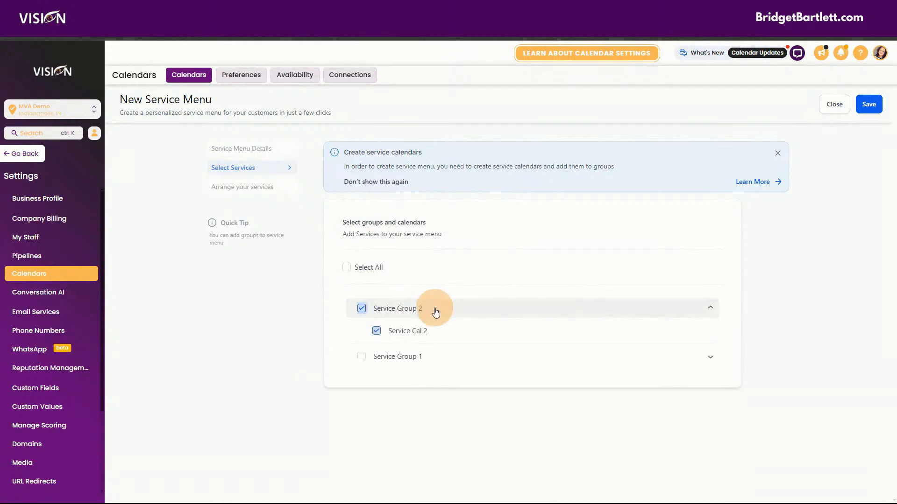
{"action": "left_click", "coordinate": [376, 331]}
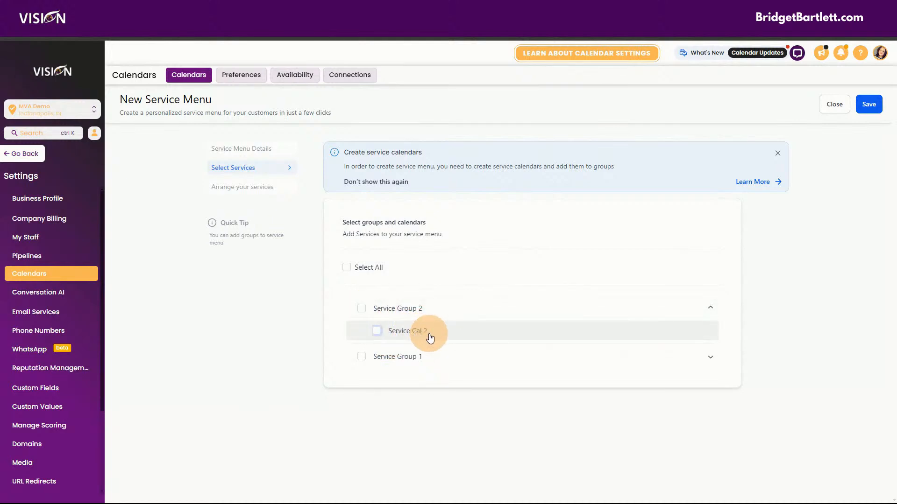
{"action": "left_click", "coordinate": [377, 331]}
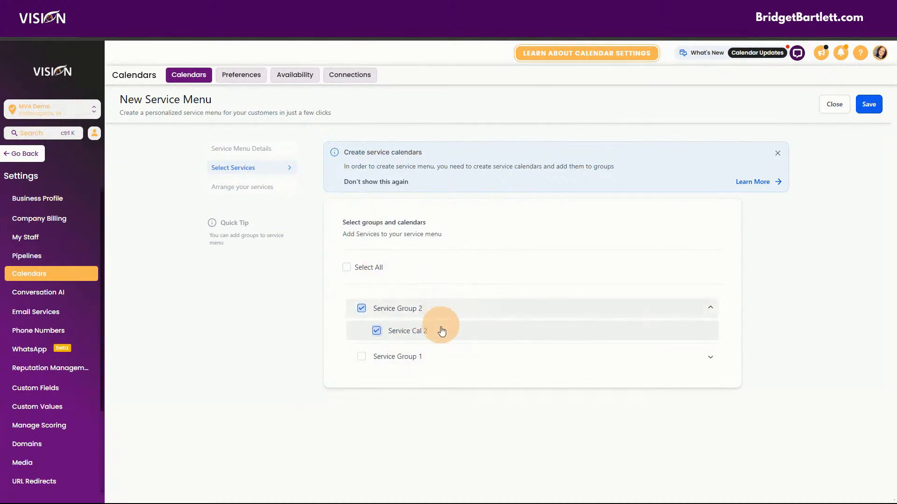
{"action": "left_click", "coordinate": [346, 267]}
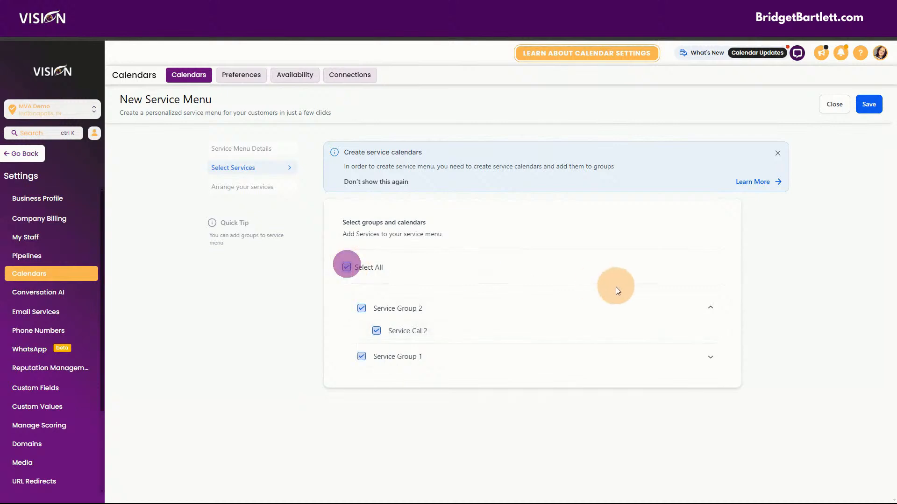
{"action": "left_click", "coordinate": [710, 365]}
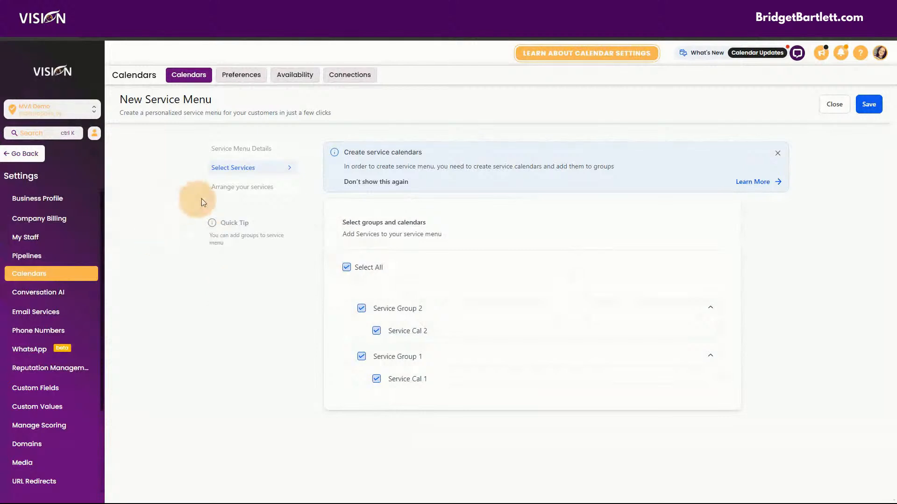
{"action": "left_click", "coordinate": [241, 187]}
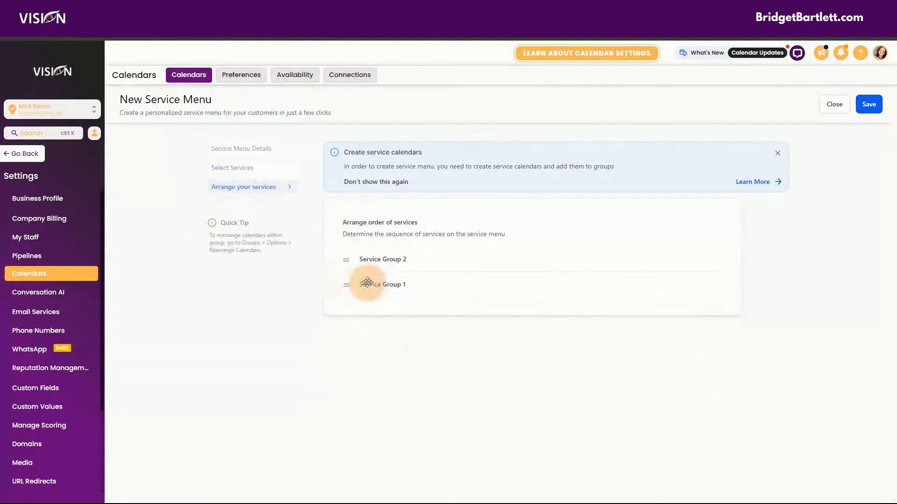
{"action": "left_click_drag", "start_coordinate": [380, 281], "coordinate": [344, 257]}
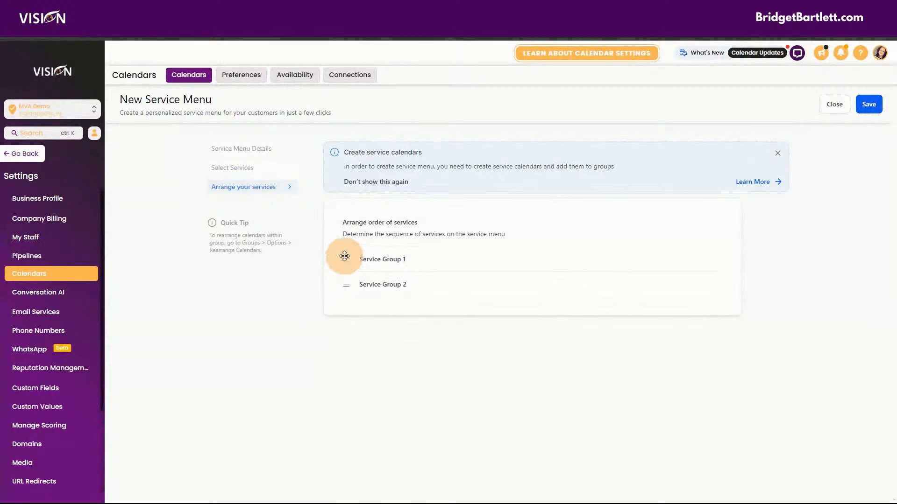
- Save the new service menu and copy the permanent link of Service Menu Training
{"action": "left_click", "coordinate": [871, 104]}
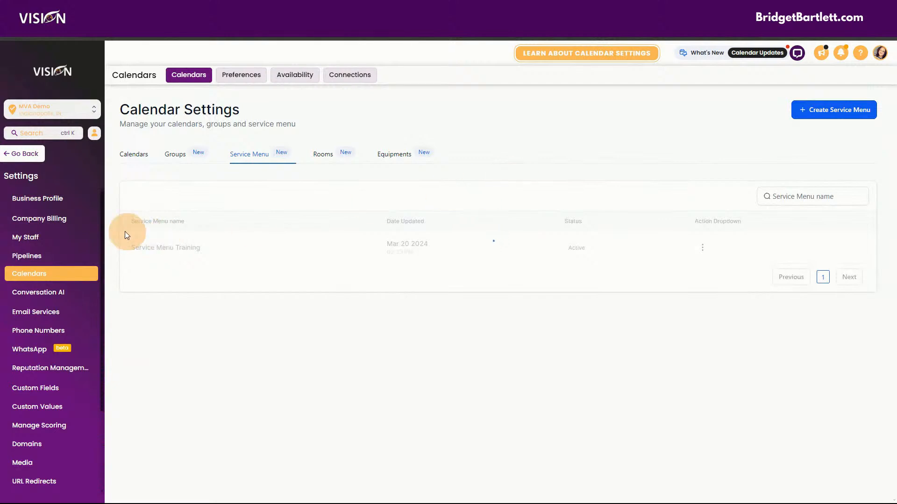
{"action": "left_click", "coordinate": [696, 249]}
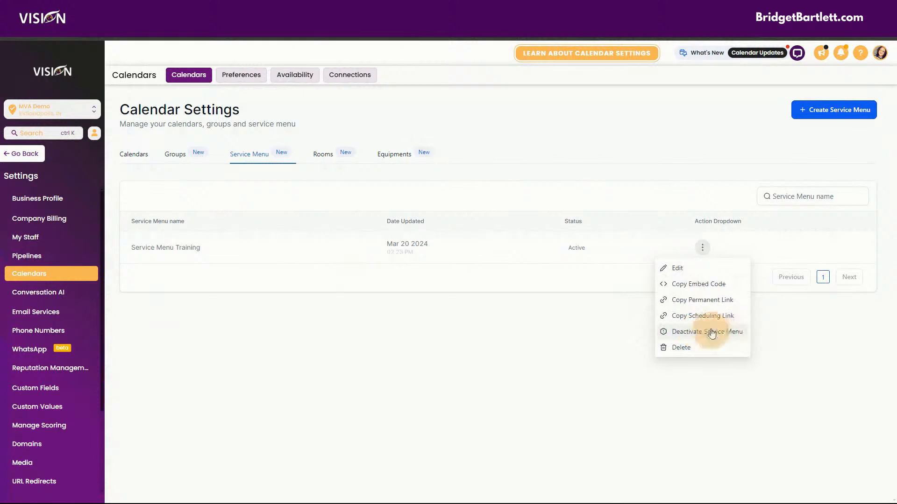
{"action": "left_click", "coordinate": [690, 302]}
- Open the copied permanent link of the service menu in a new incognito browser window
{"action": "left_click", "coordinate": [890, 40]}
{"action": "left_click", "coordinate": [749, 78]}
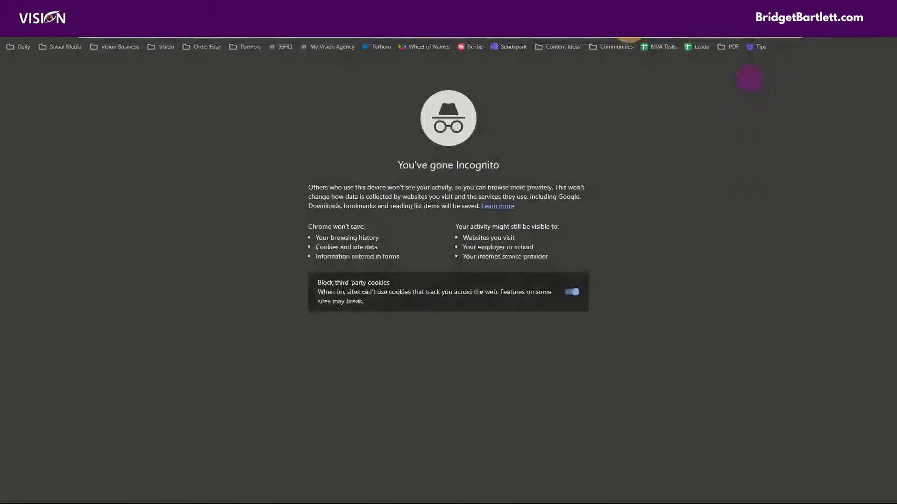
{"action": "key", "text": "ctrl+v"}
{"action": "key", "text": "Return"}
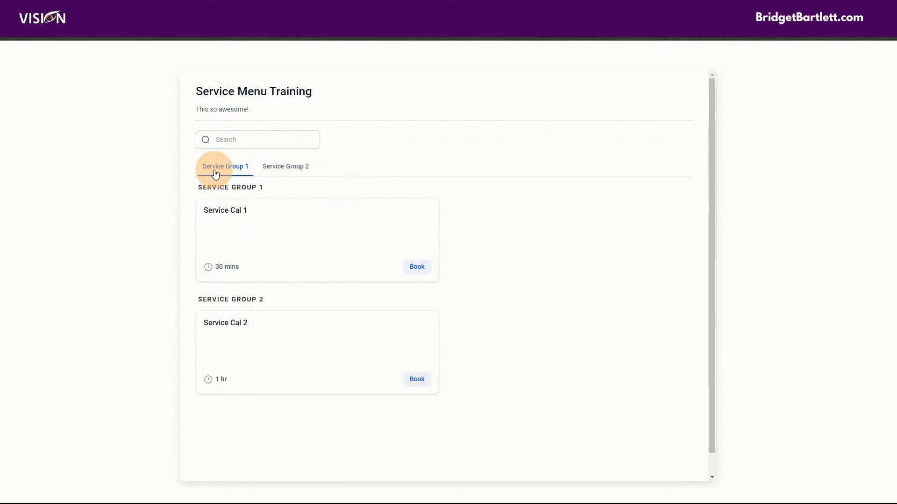
- Check the Service Group 1 and Service Group 2 sections on the public booking page, and dismiss the Zoom meeting reminder
{"action": "left_click", "coordinate": [296, 168]}
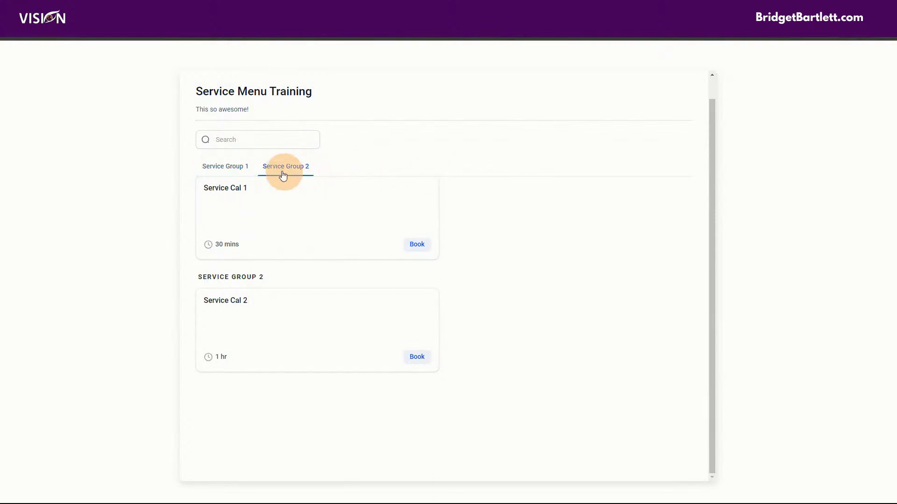
{"action": "left_click", "coordinate": [226, 168]}
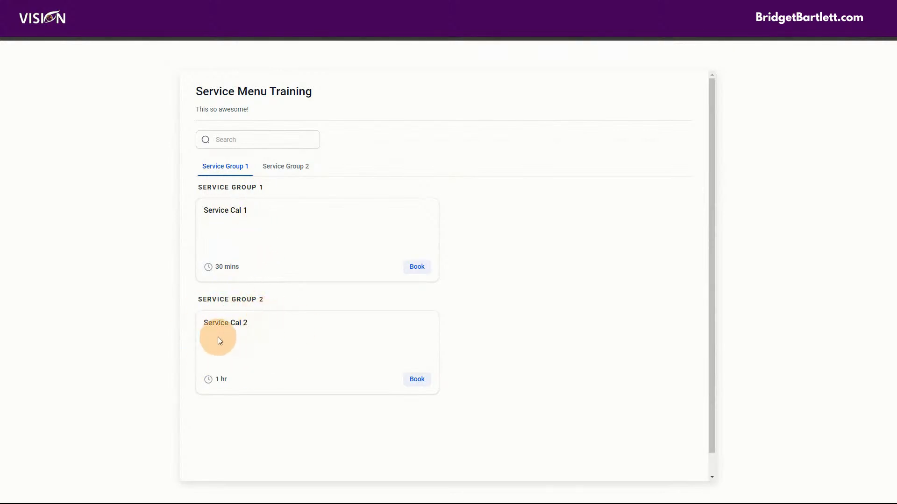
{"action": "left_click", "coordinate": [279, 168]}
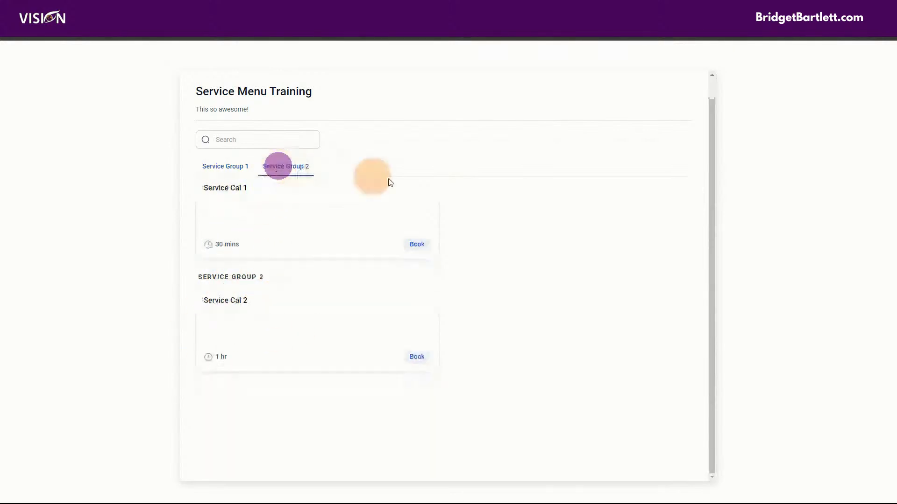
{"action": "scroll", "coordinate": [337, 350], "scroll_direction": "up", "scroll_amount": 1}
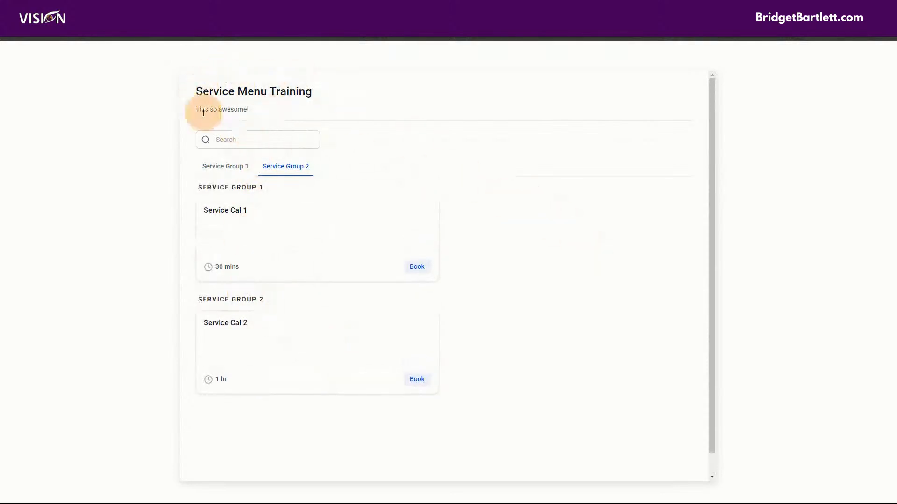
{"action": "scroll", "coordinate": [645, 323], "scroll_direction": "down", "scroll_amount": 1}
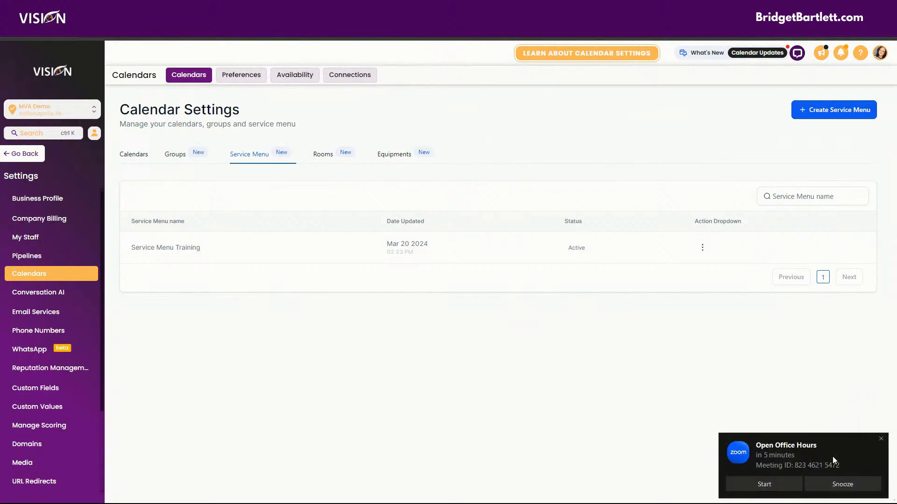
{"action": "left_click", "coordinate": [880, 441]}
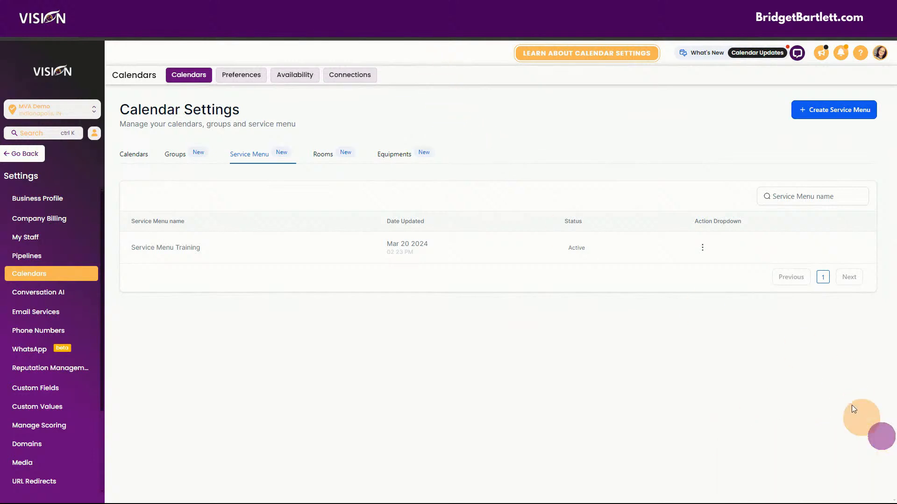